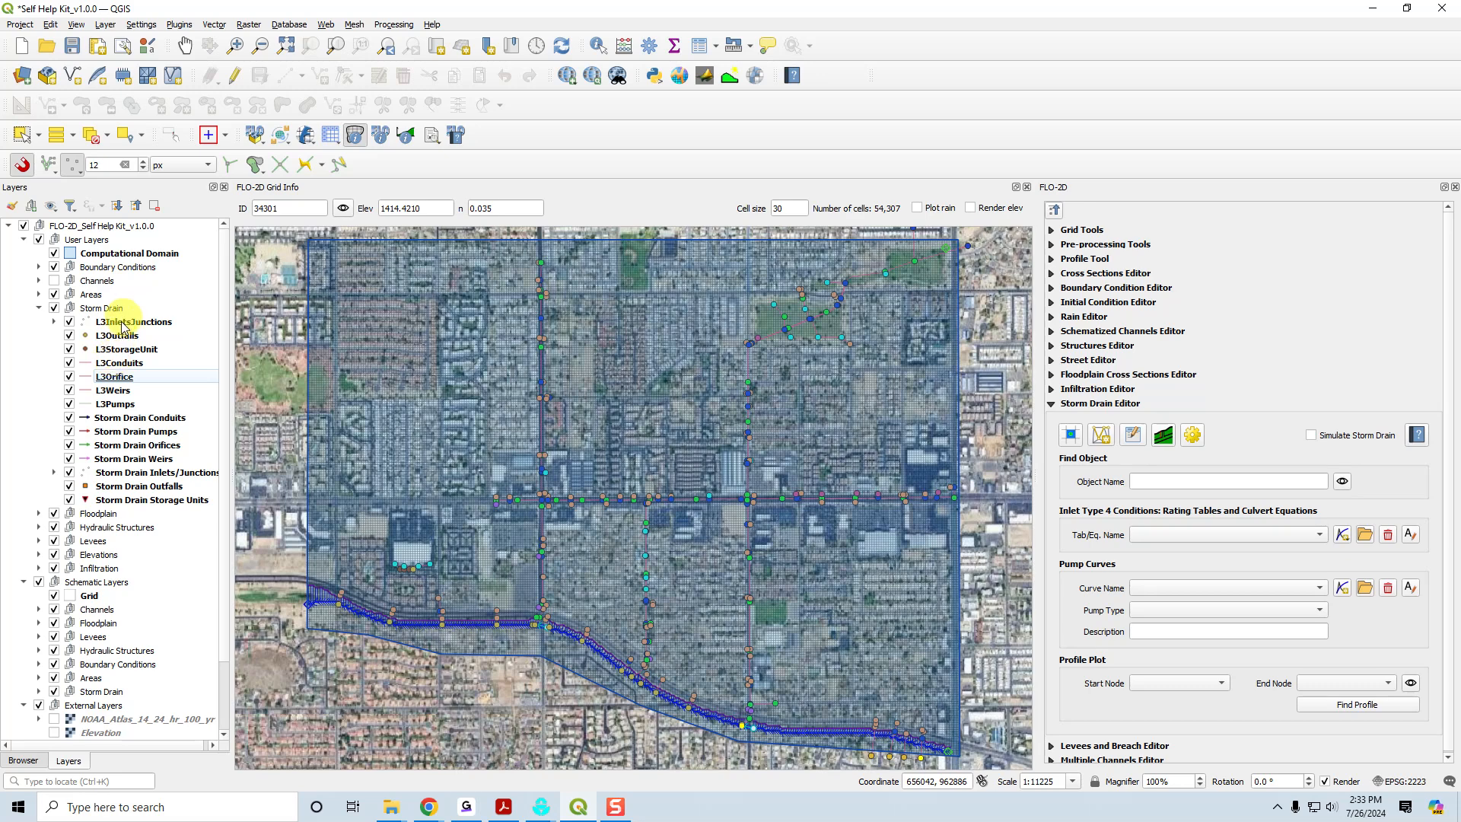
- Open the attribute table of the L3Conduits layer and dock it below the map
left_click(114, 381)
left_click(116, 406, "shift")
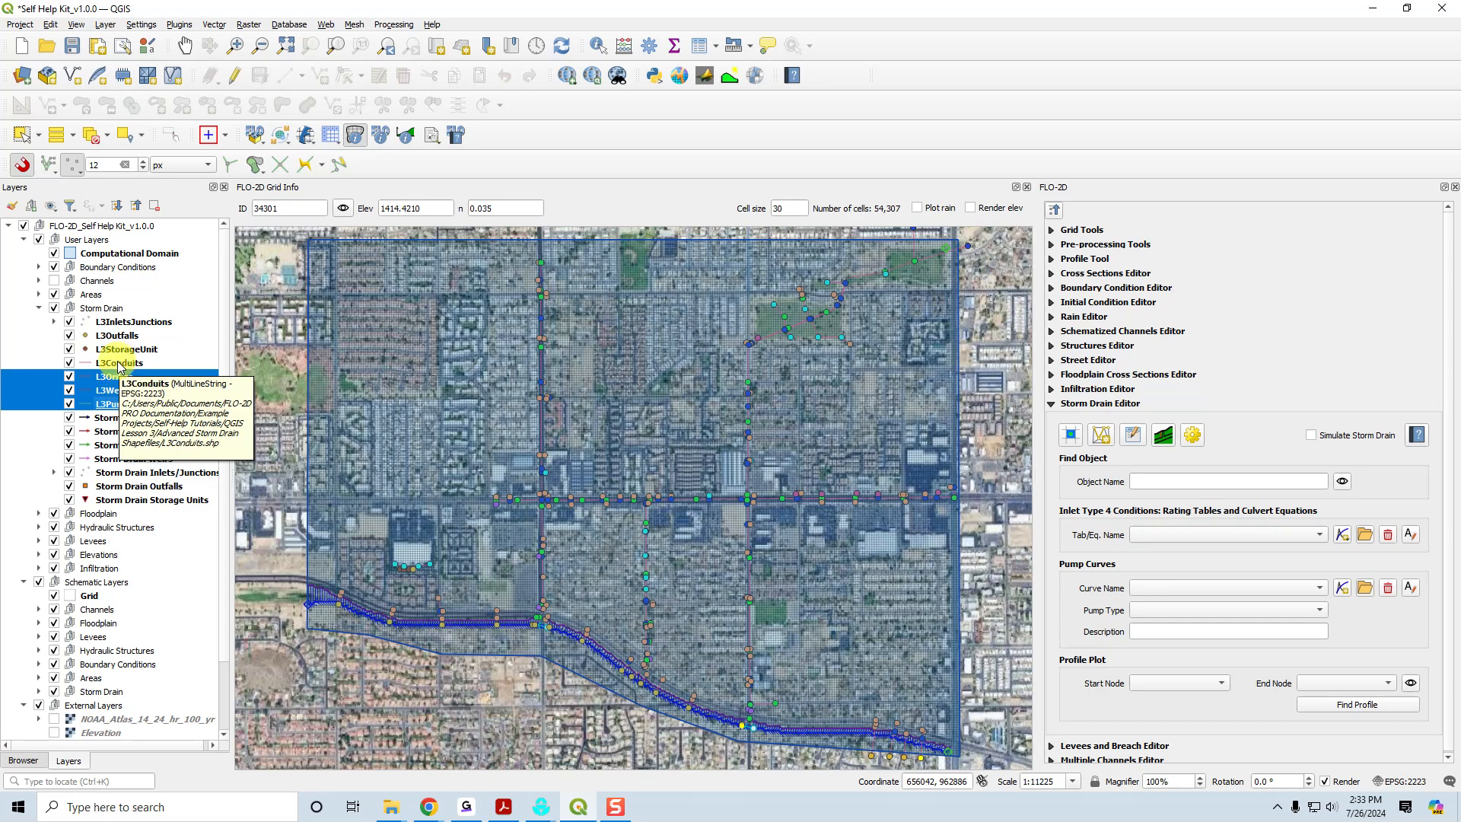
left_click(120, 365)
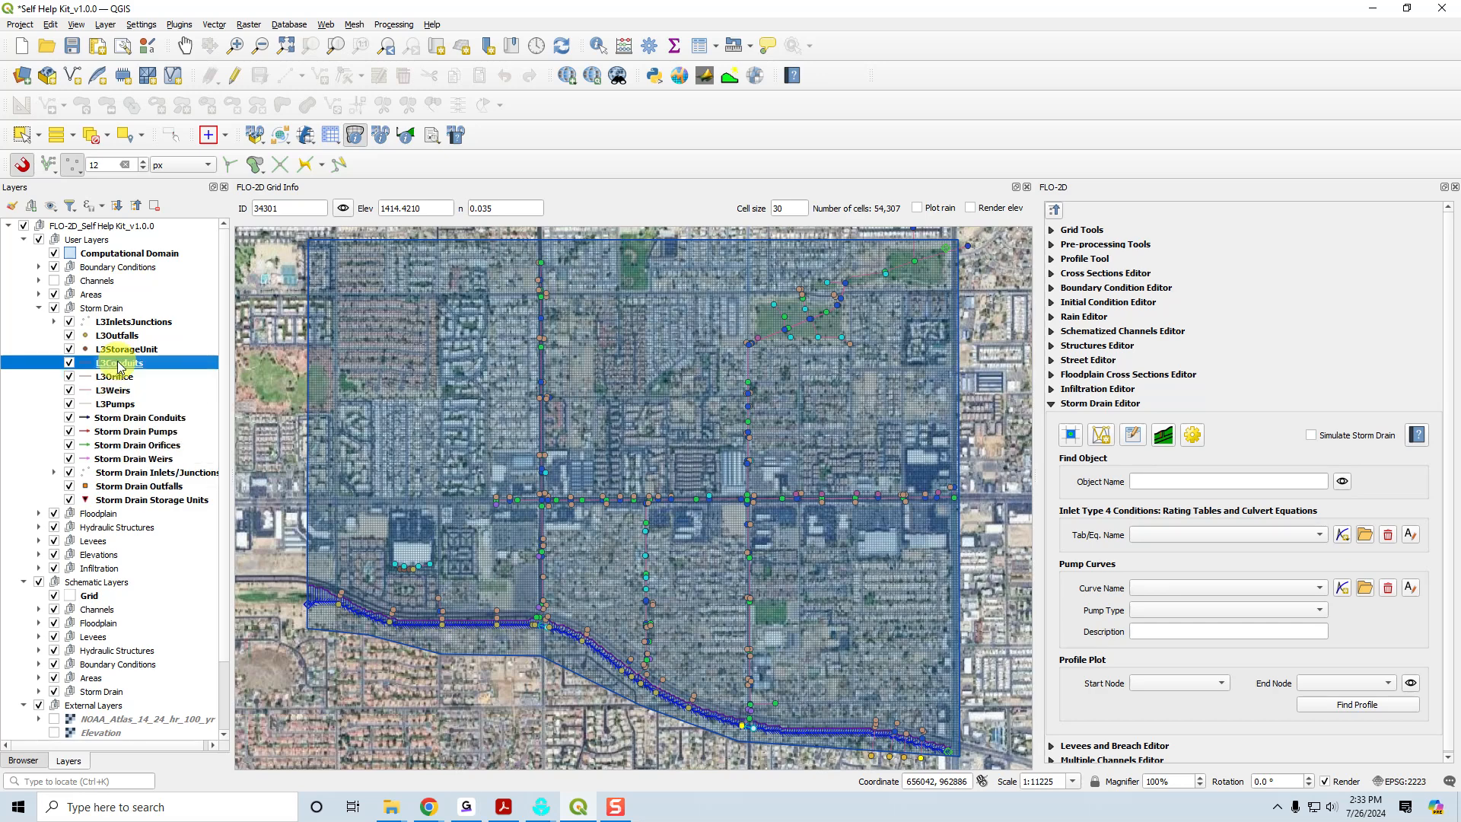
right_click(120, 365)
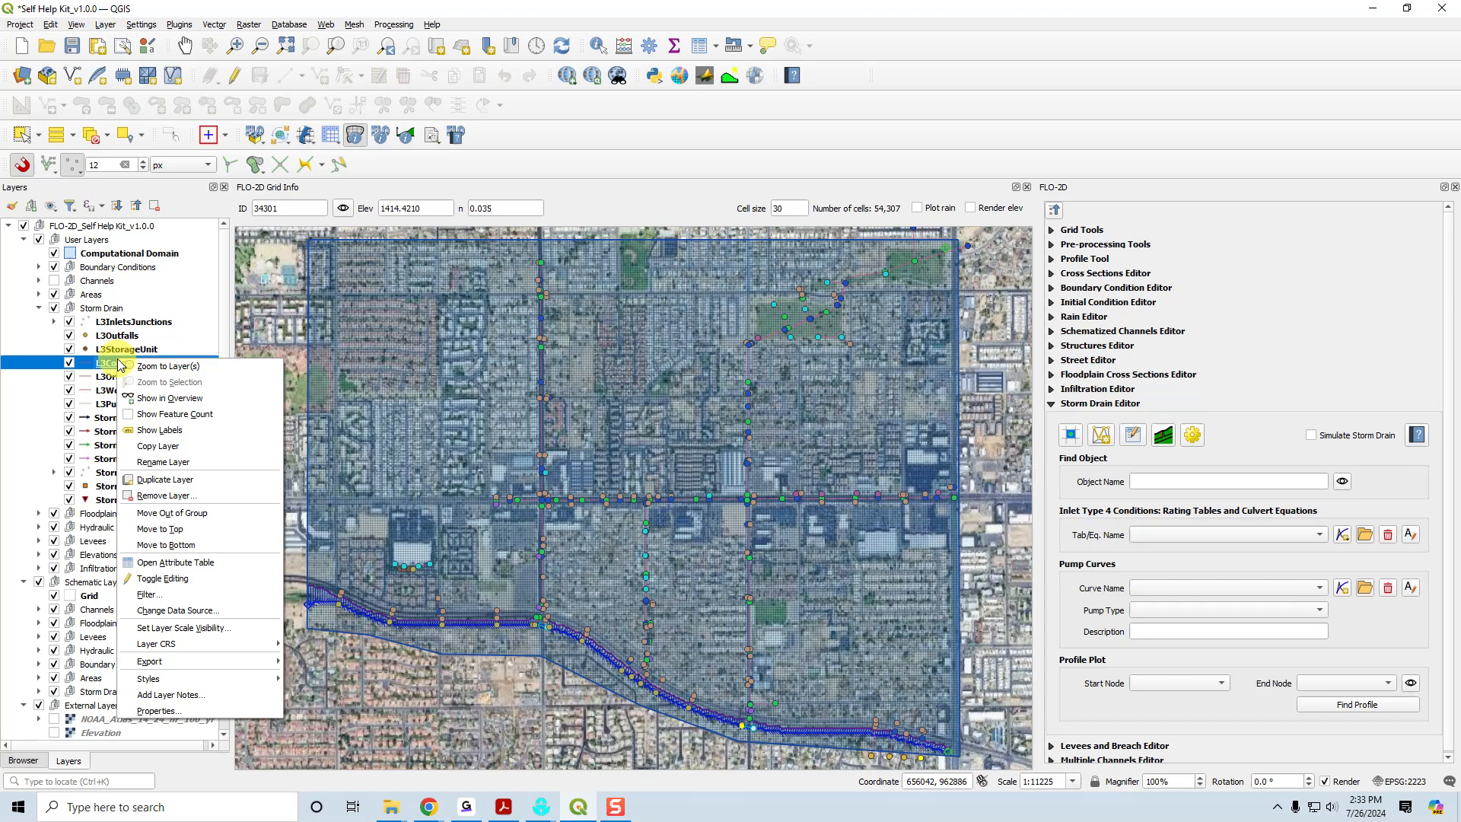
left_click(166, 567)
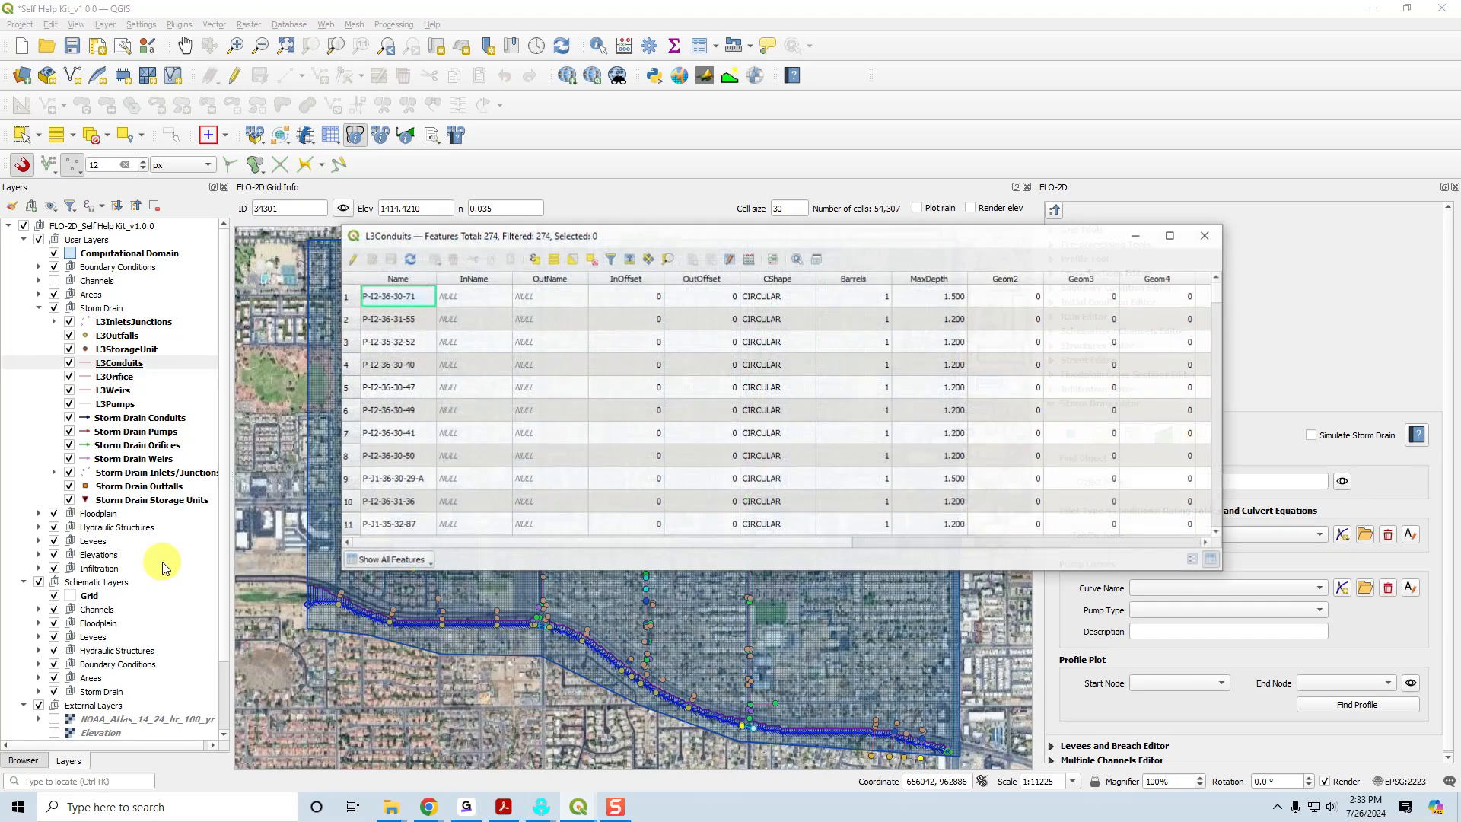
left_click(817, 260)
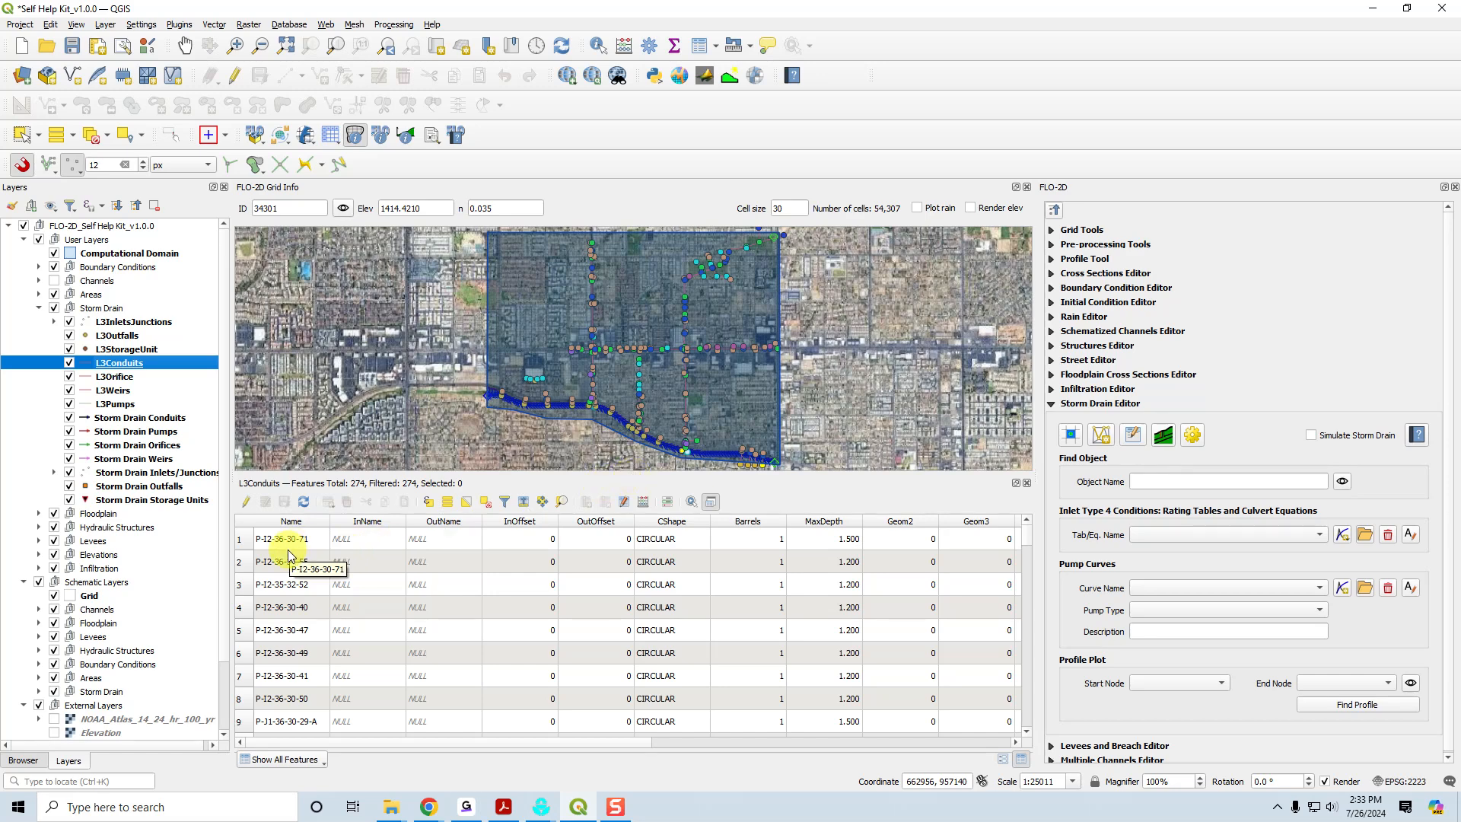
left_click(144, 323)
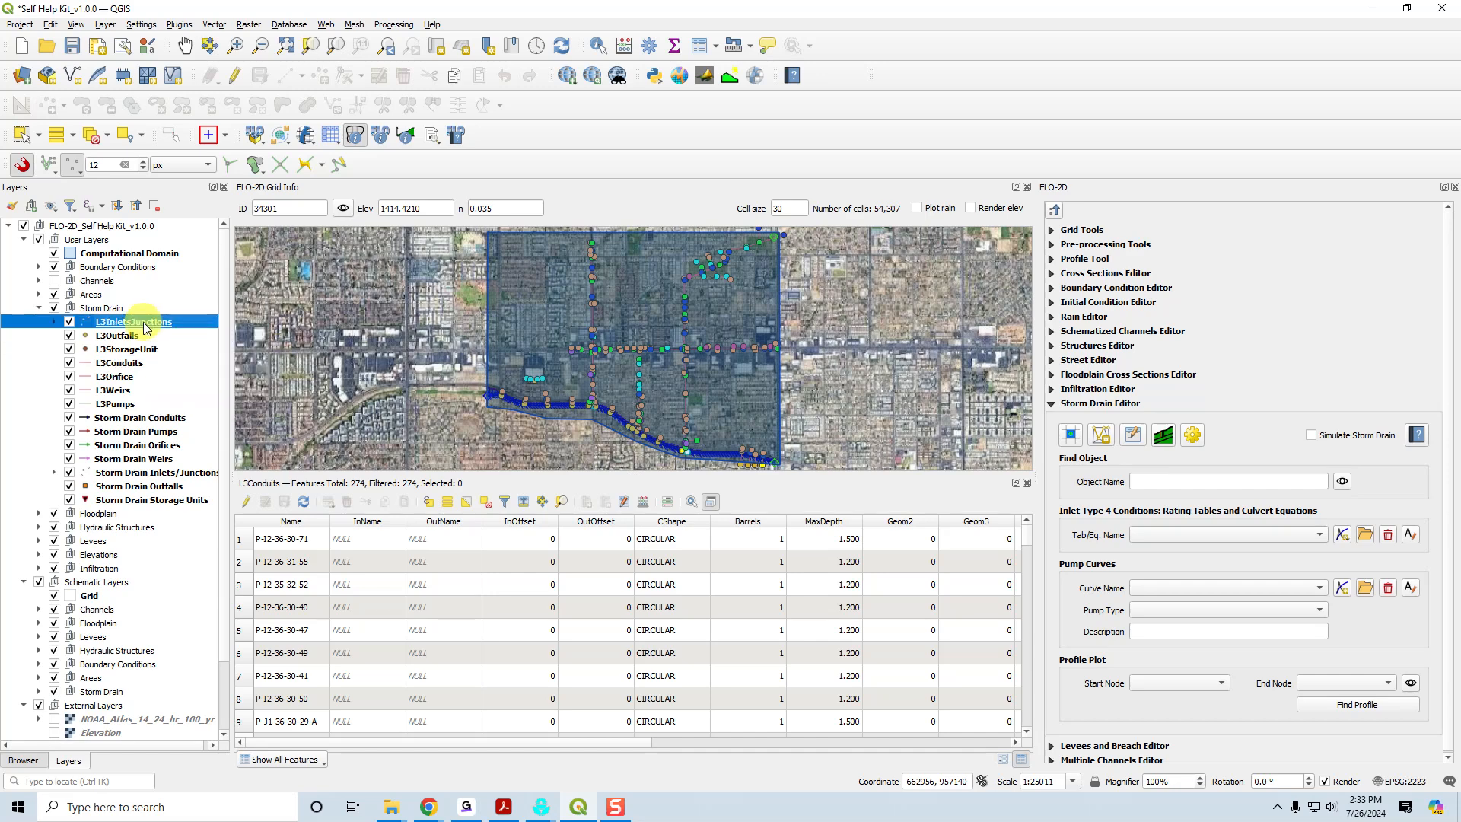
left_click(134, 338)
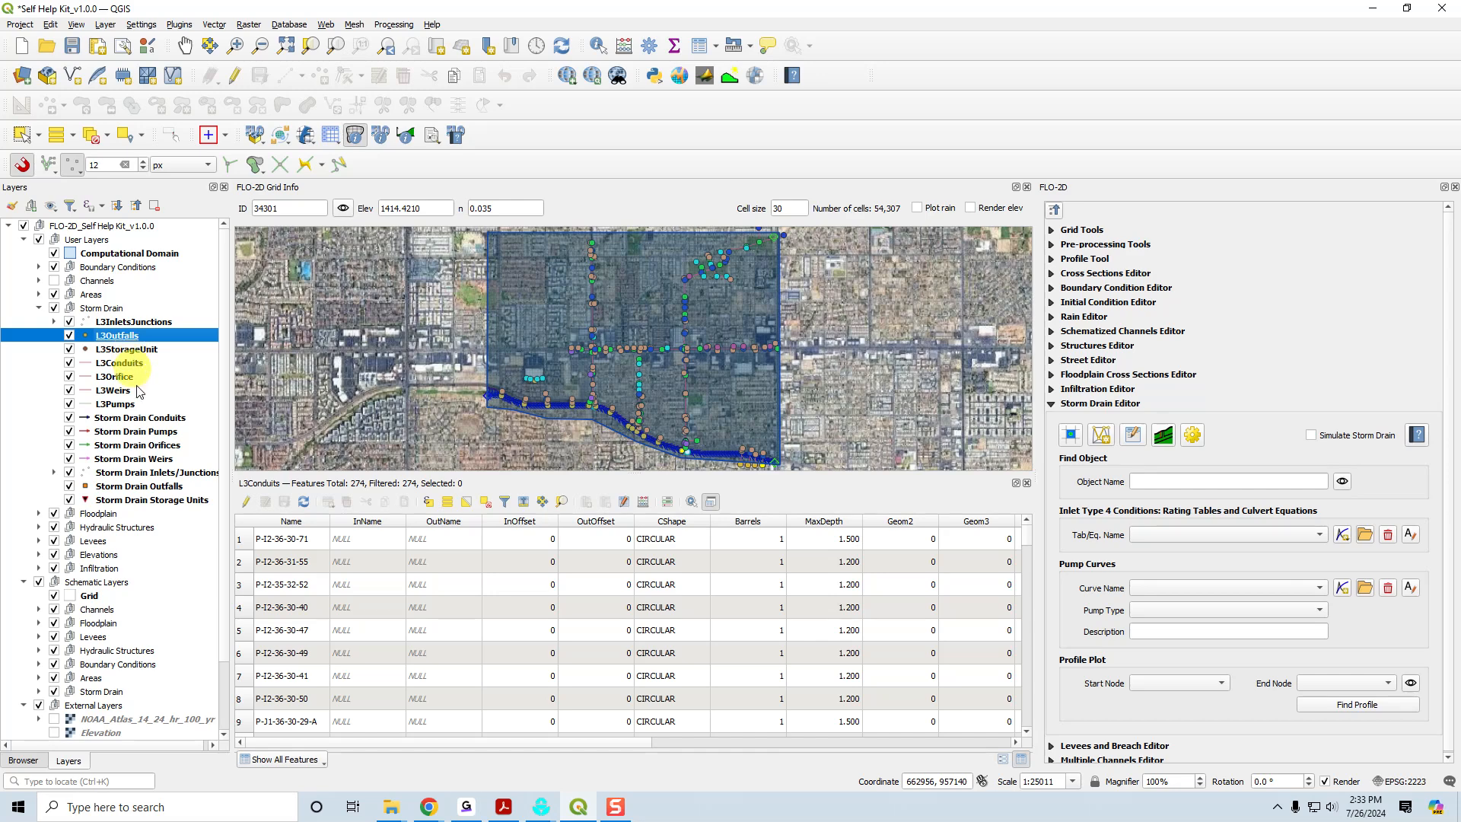
left_click(134, 367)
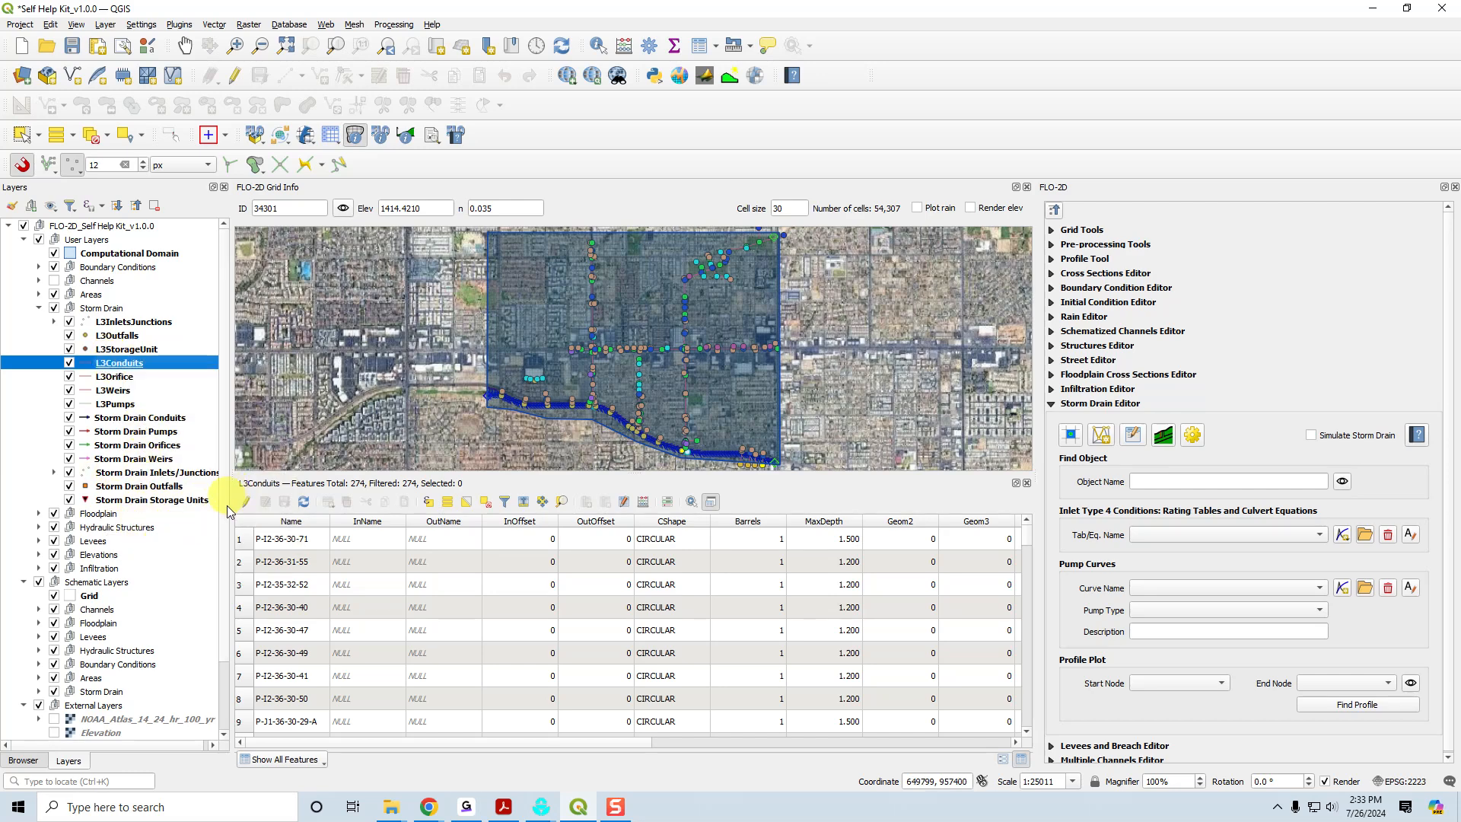
left_click(181, 419)
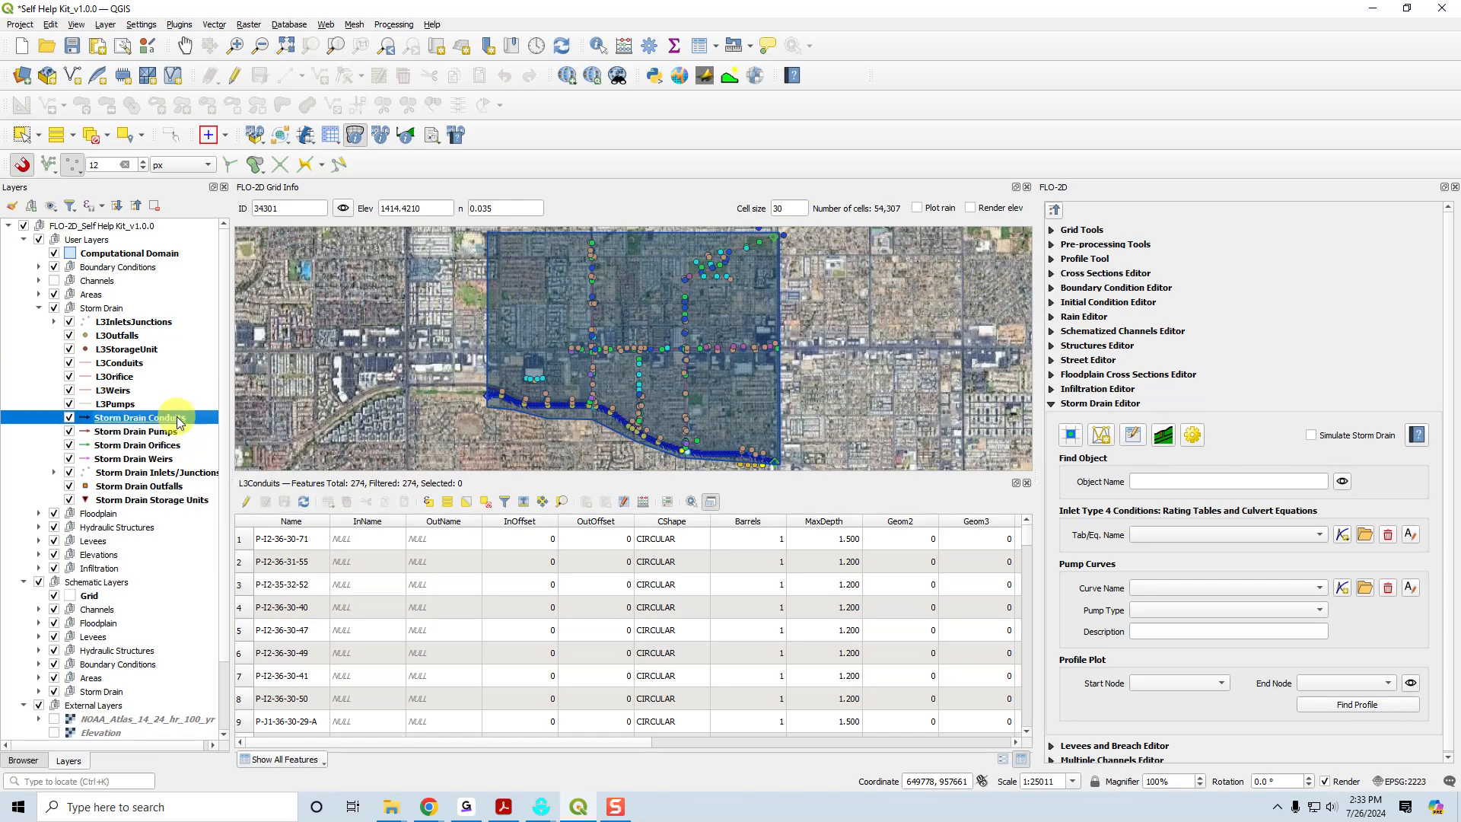
- Review the L3Conduits attribute fields from Name through FlapGate, including geometry, length, roughness, flow and loss coefficient columns
left_click(120, 364)
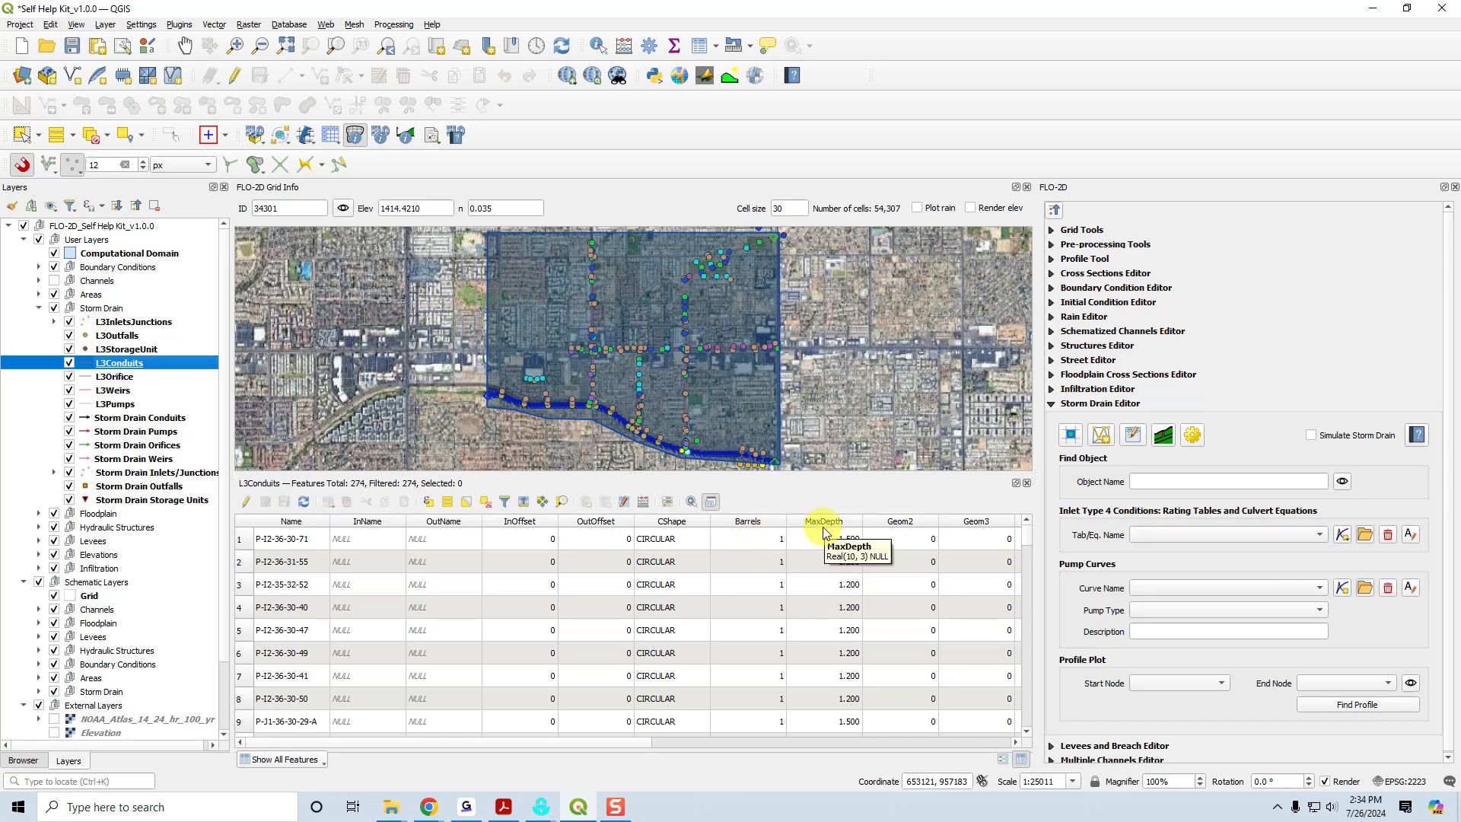
left_click_drag(643, 743, 792, 740)
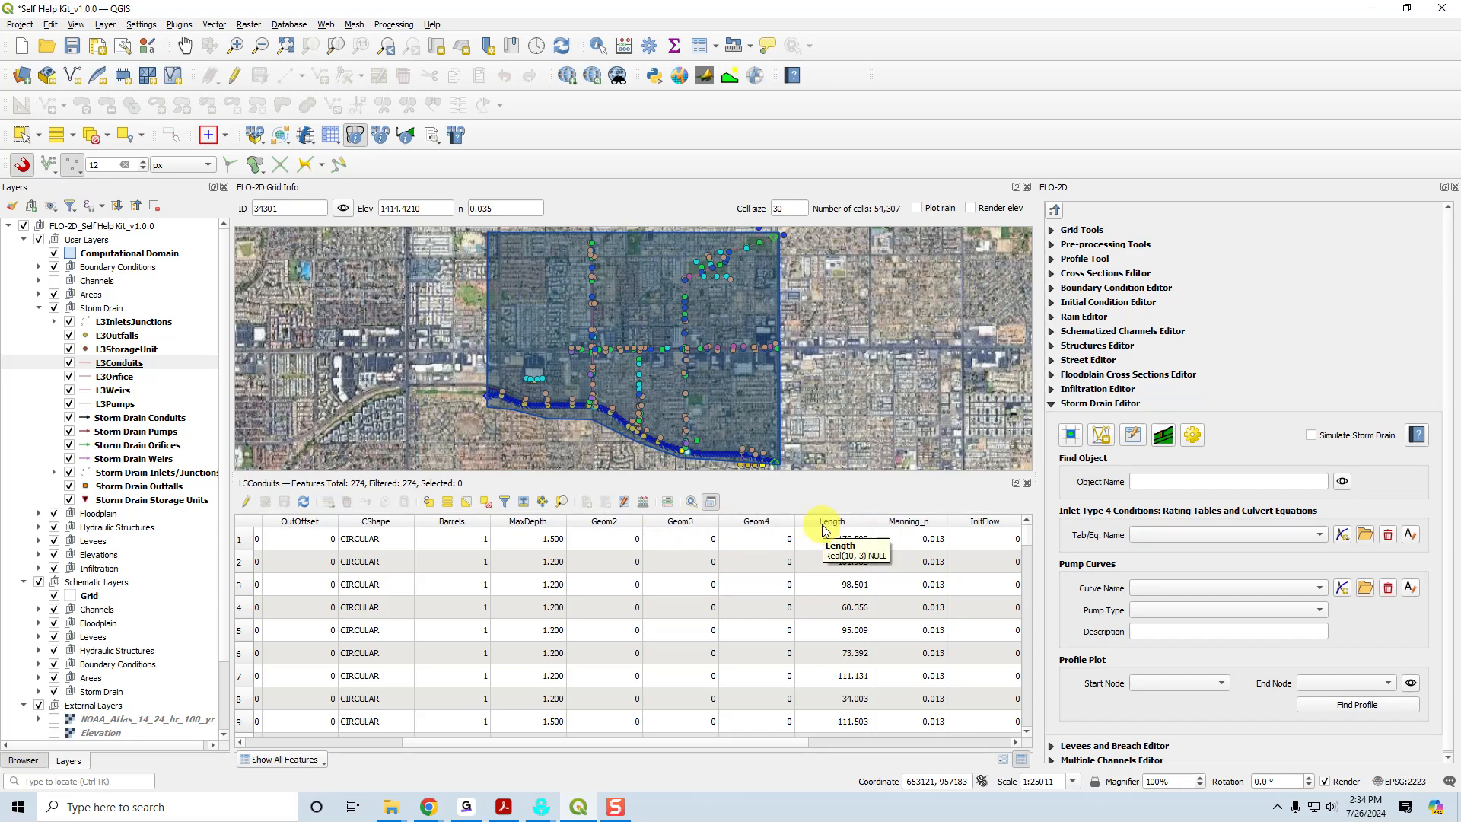
left_click_drag(796, 742, 923, 737)
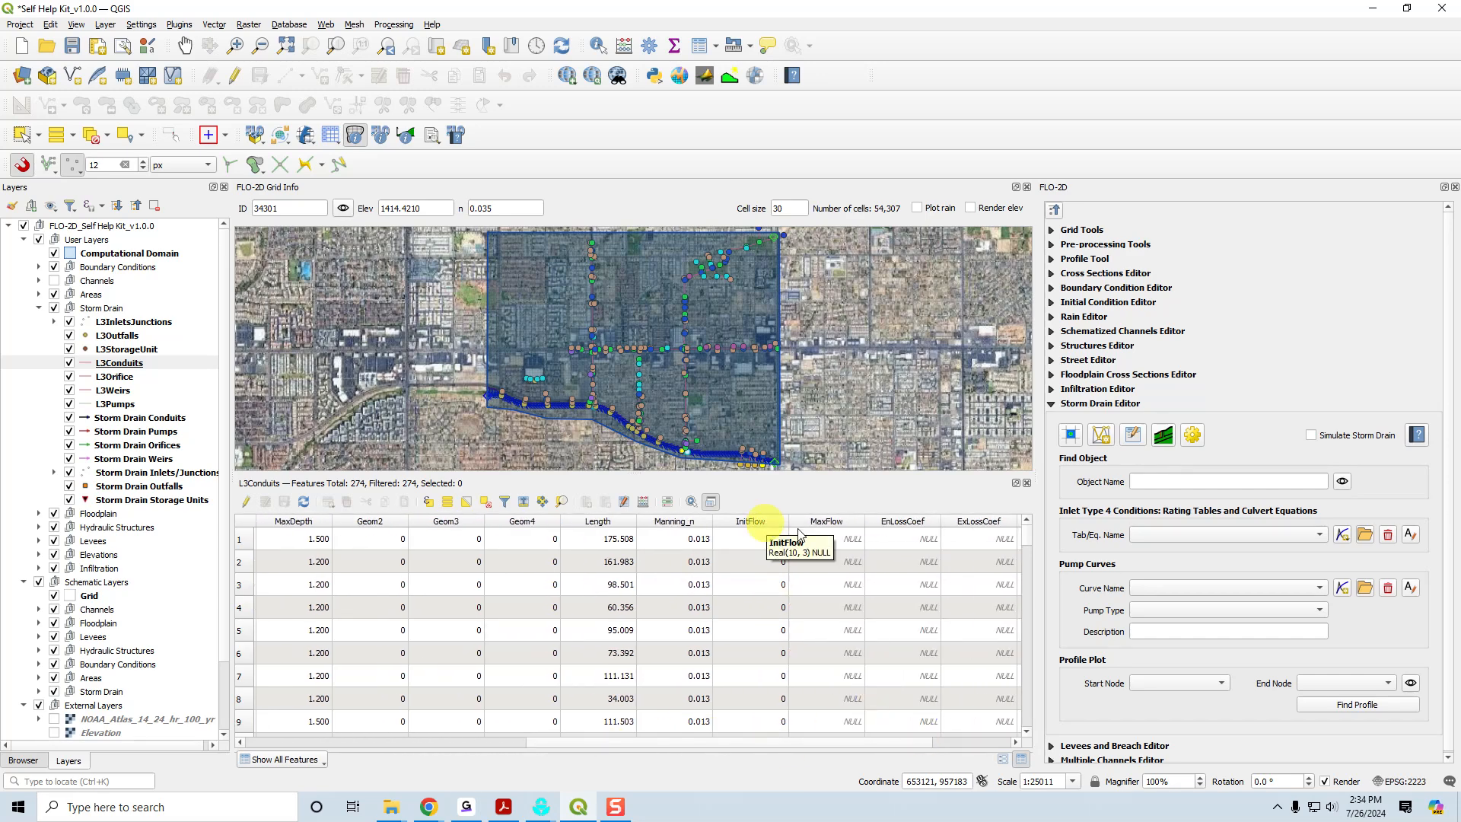
scroll(940, 745, "right", 2)
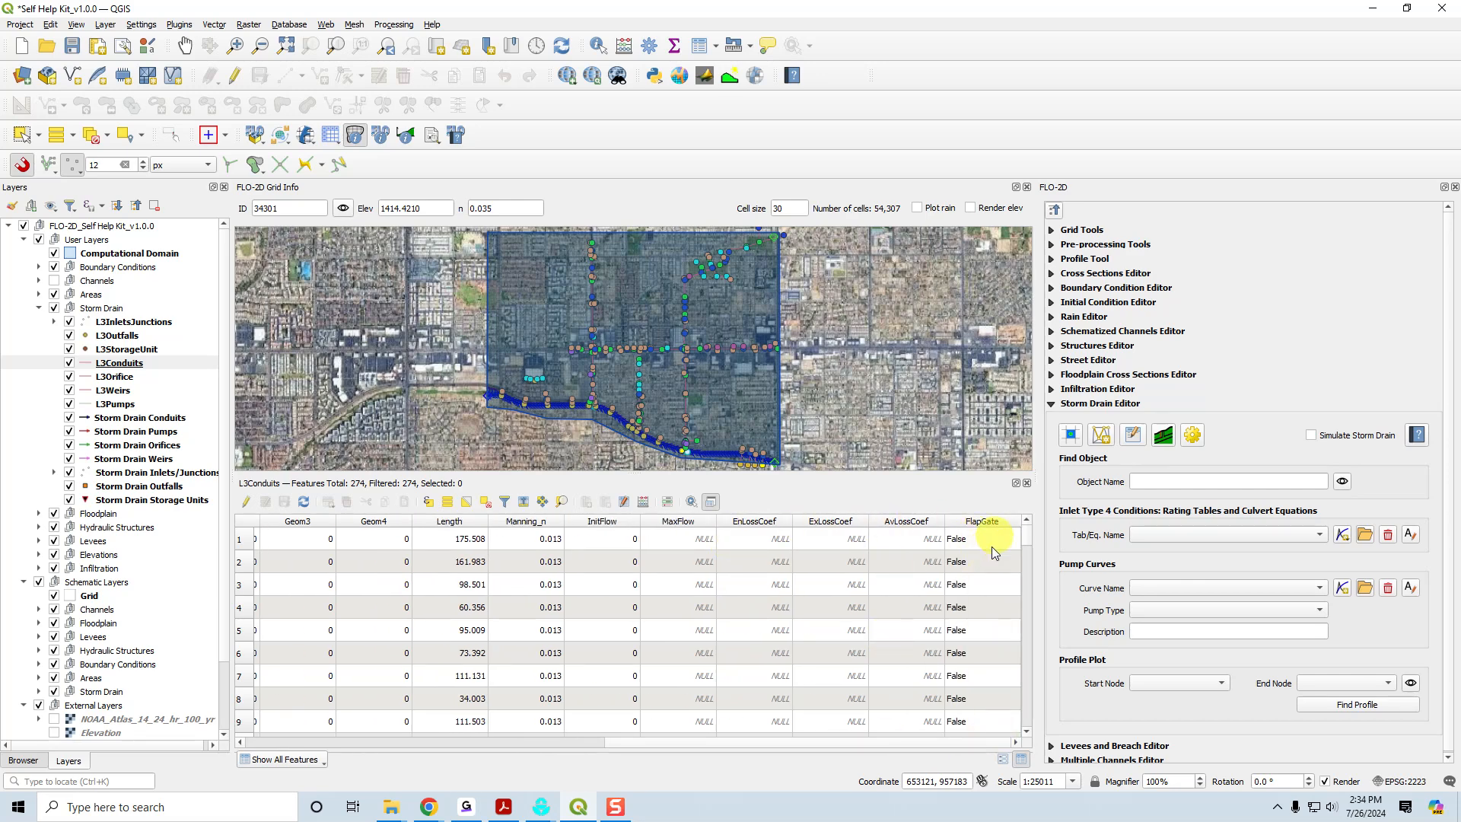
left_click_drag(917, 743, 555, 760)
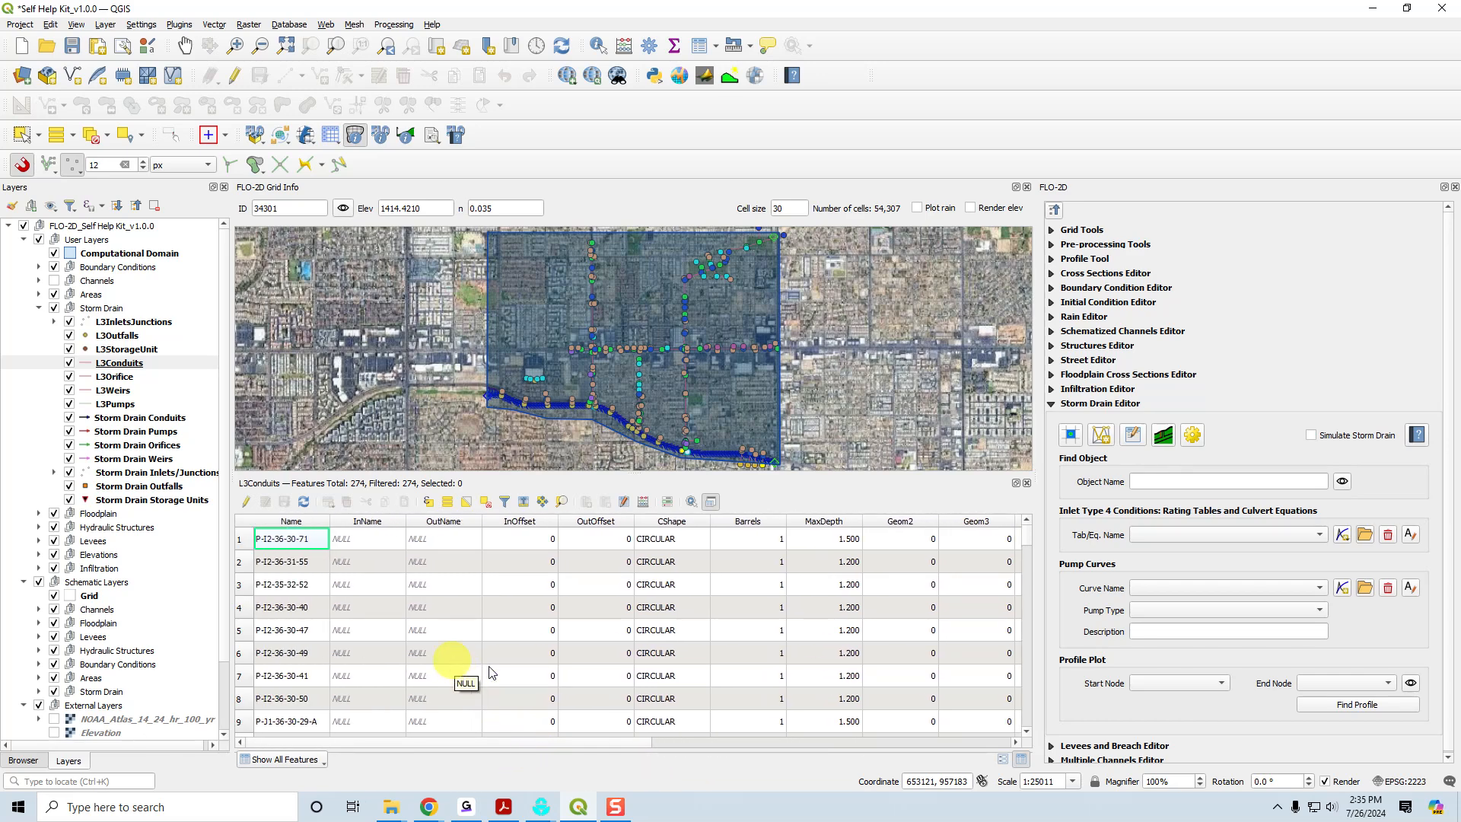
- Switch to Chrome and review the conduit field requirements in the FLO-2D Create Storm Drain documentation
mouse_move(428, 813)
left_click(365, 754)
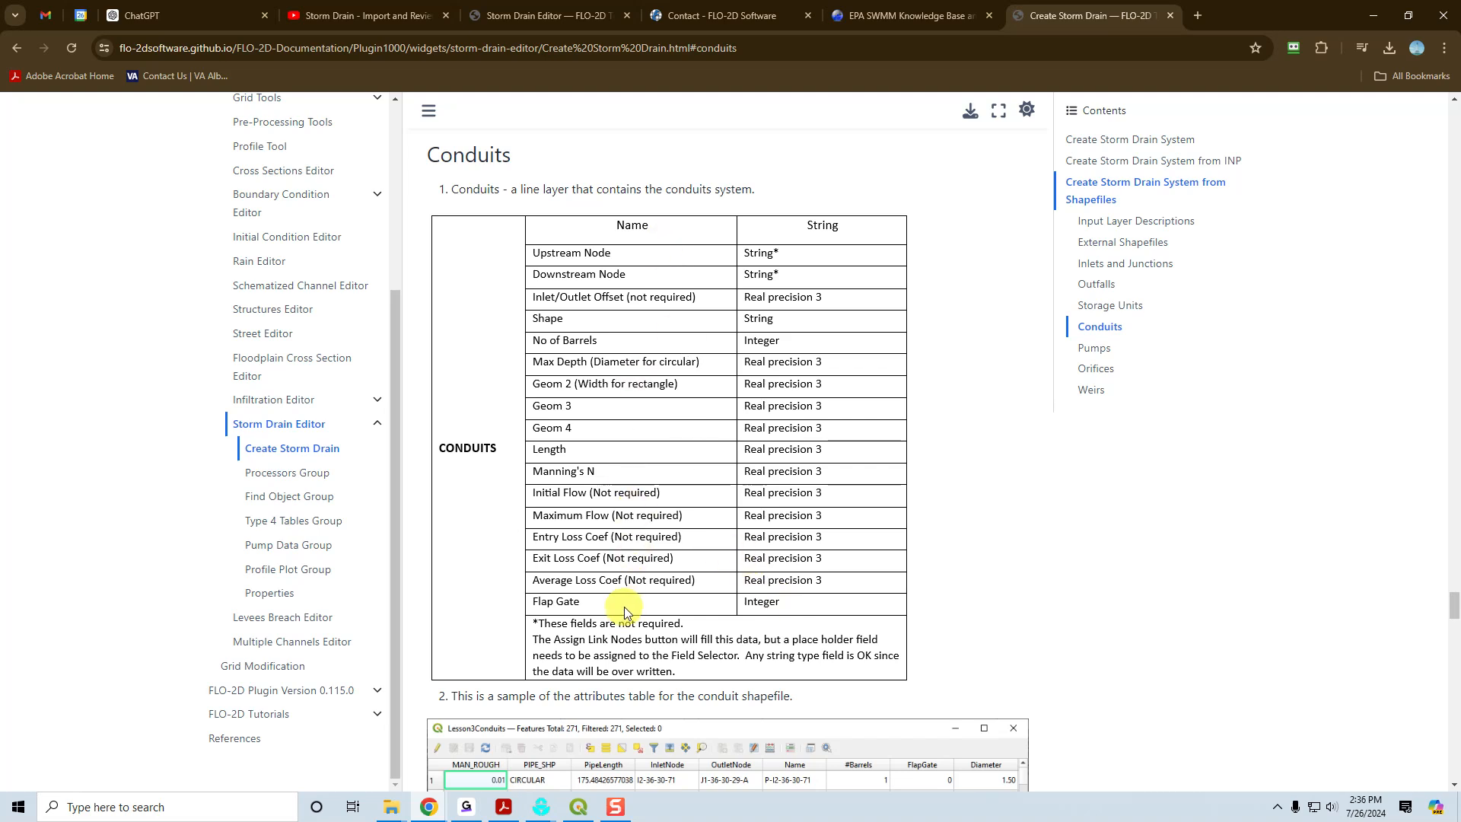
- Switch to EPA SWMM 5 and close the Cistern1 storage unit properties
left_click(541, 808)
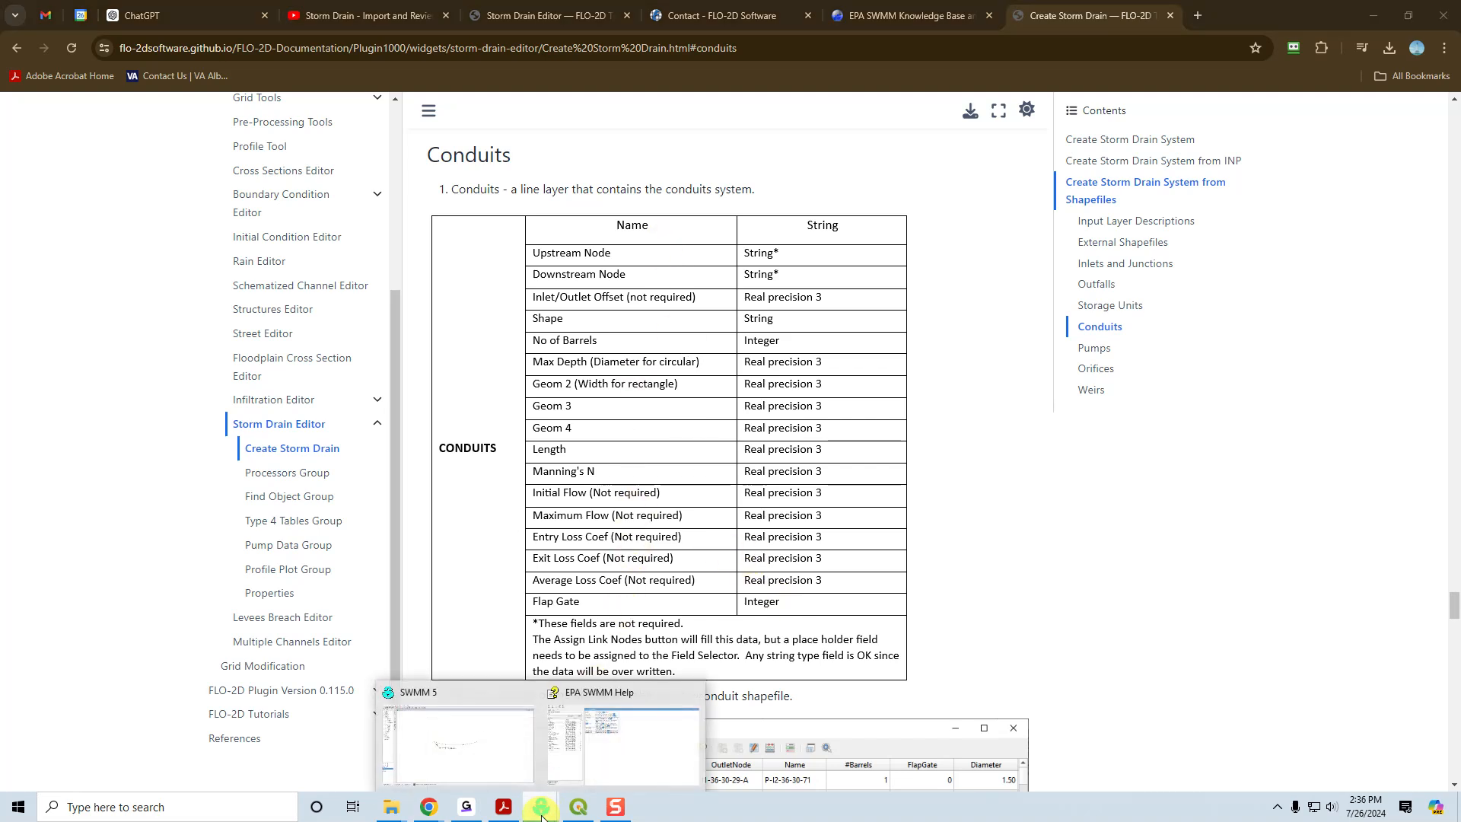
left_click(506, 757)
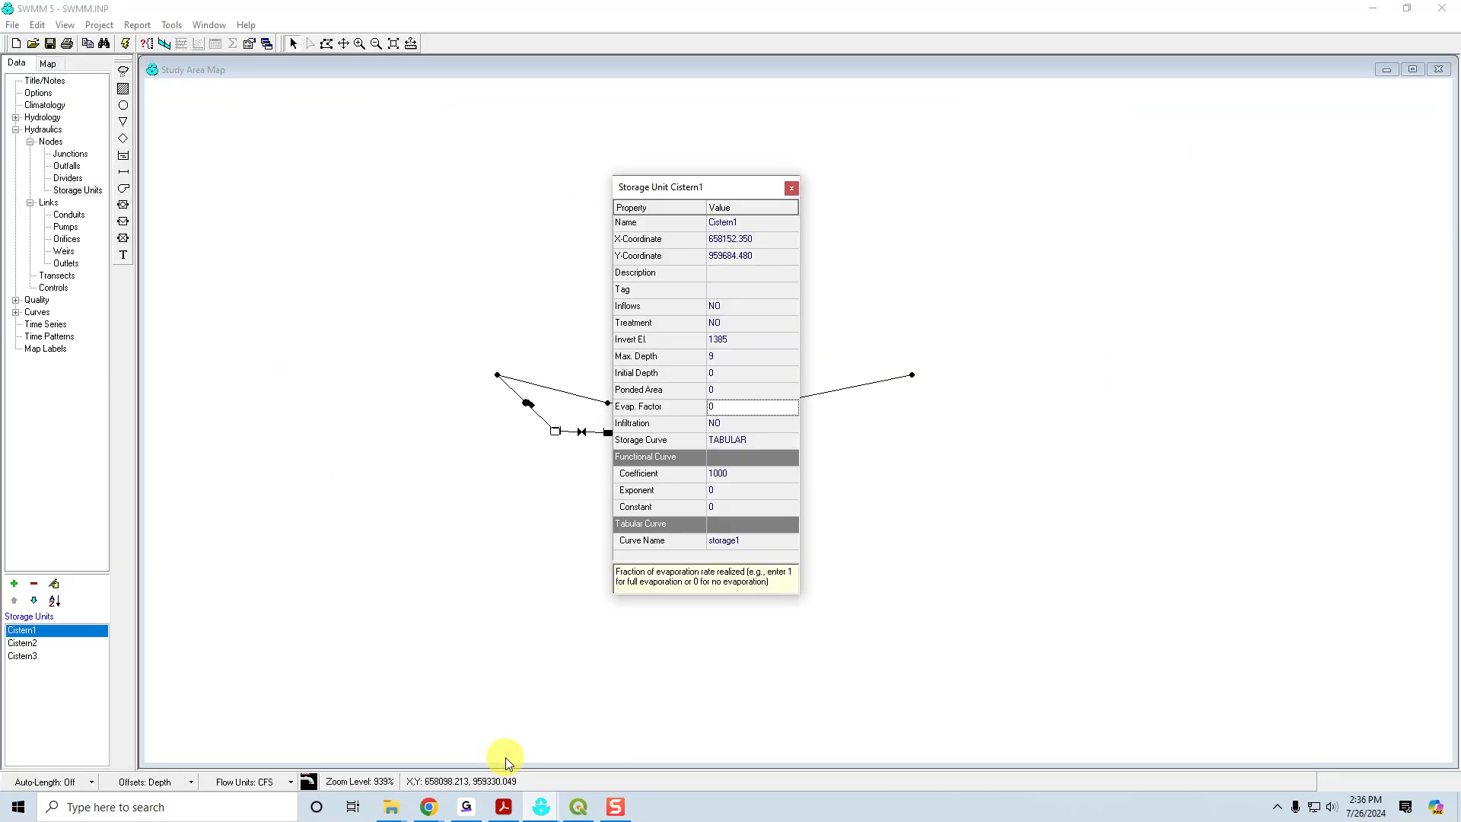
left_click(791, 188)
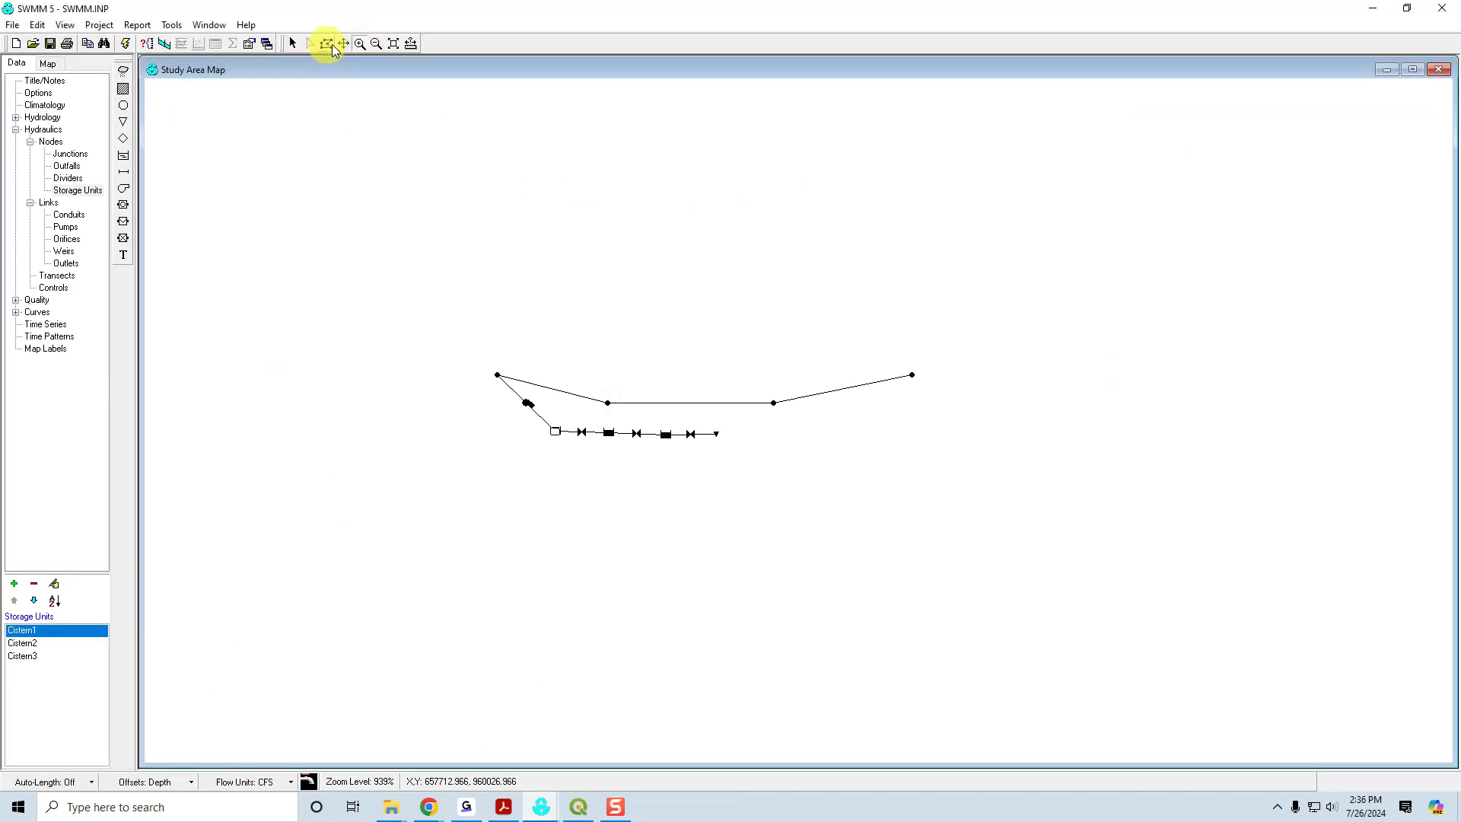
- Open the properties of conduit P-J1-37-31-43 on the study area map and place them clear of the conduit
left_click(391, 45)
left_click(360, 44)
left_click_drag(764, 370, 1029, 607)
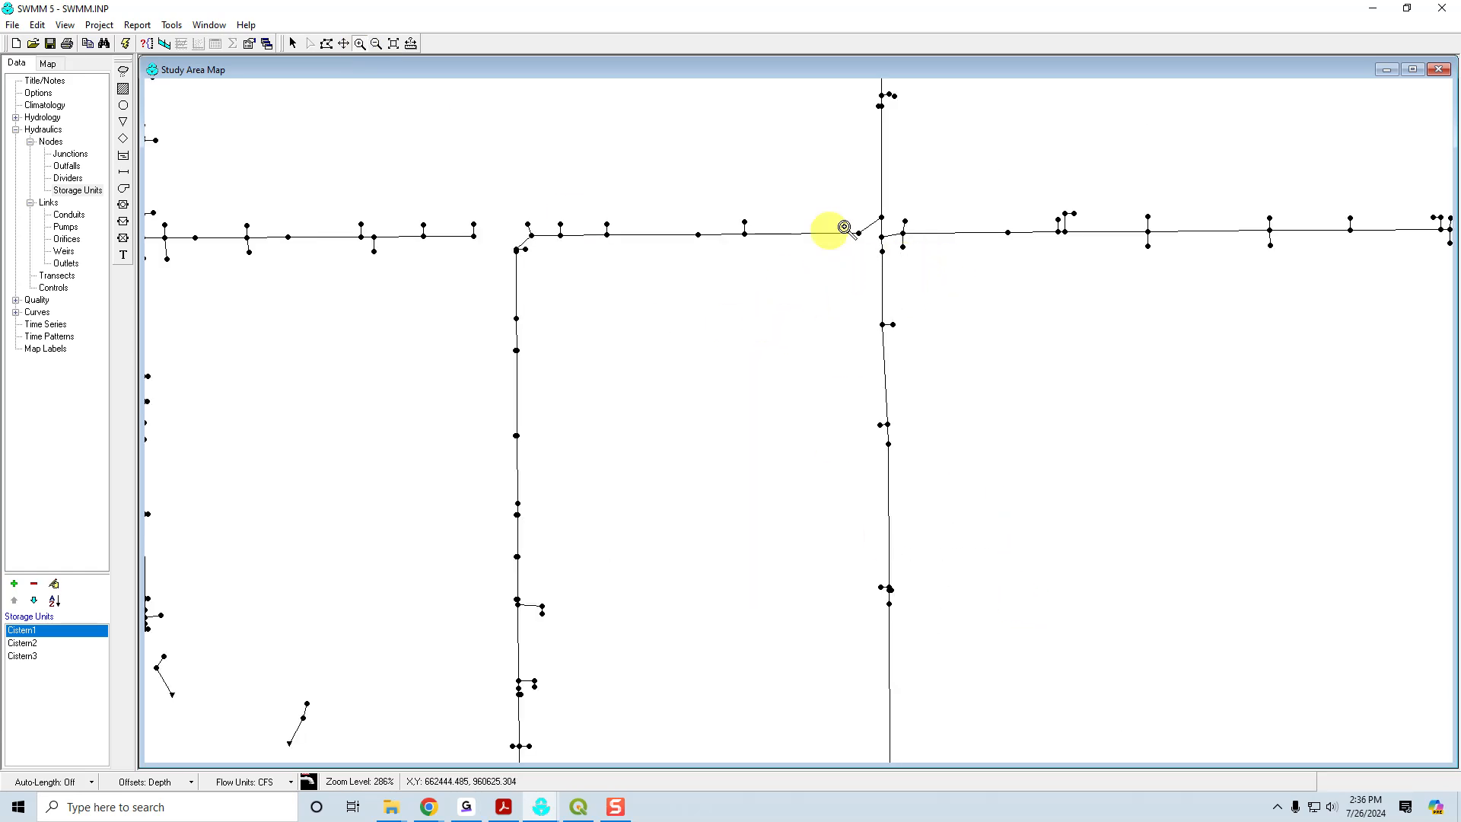
left_click(292, 44)
double_click(802, 236)
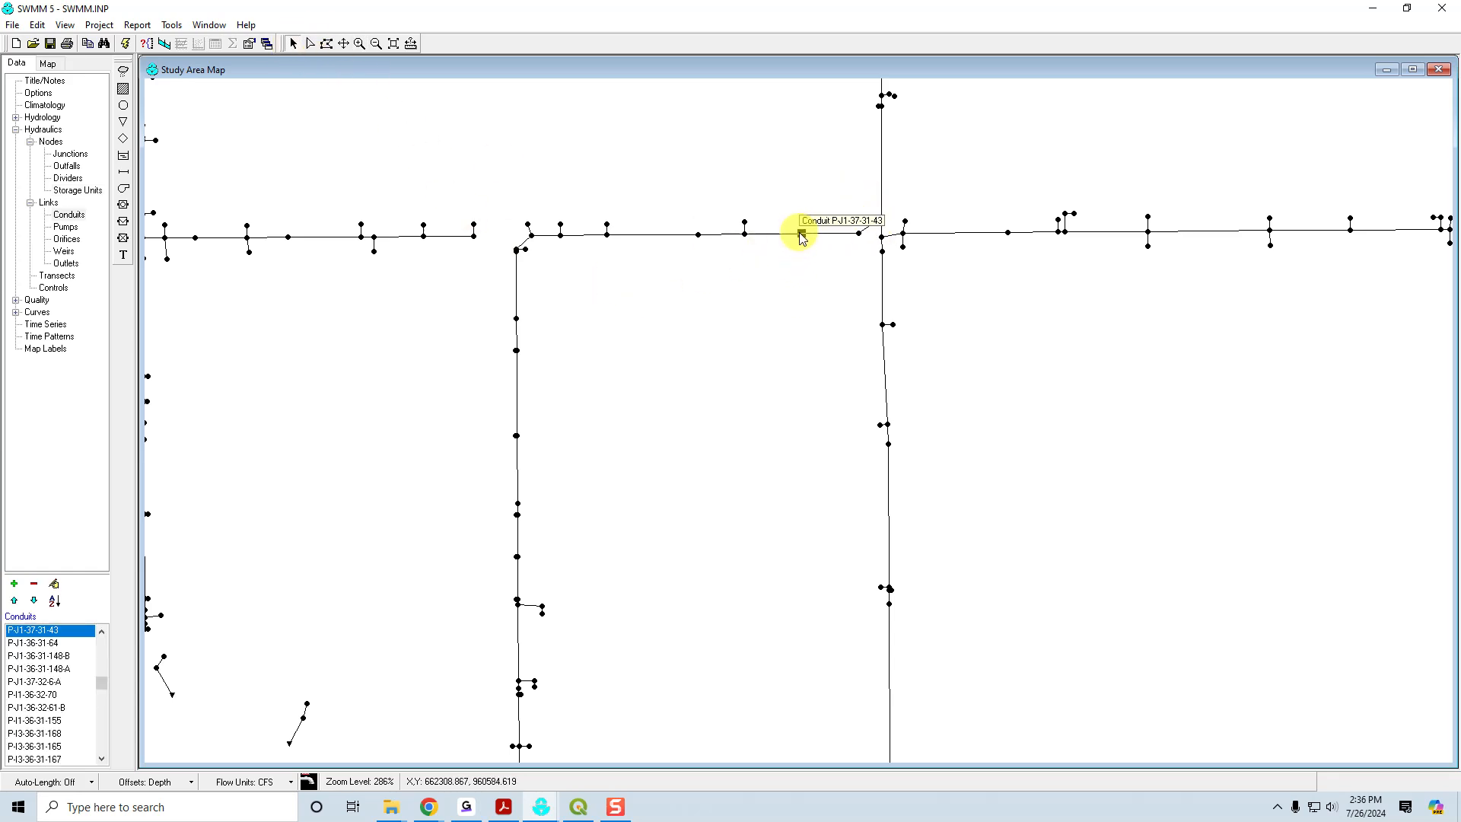
left_click_drag(724, 191, 428, 188)
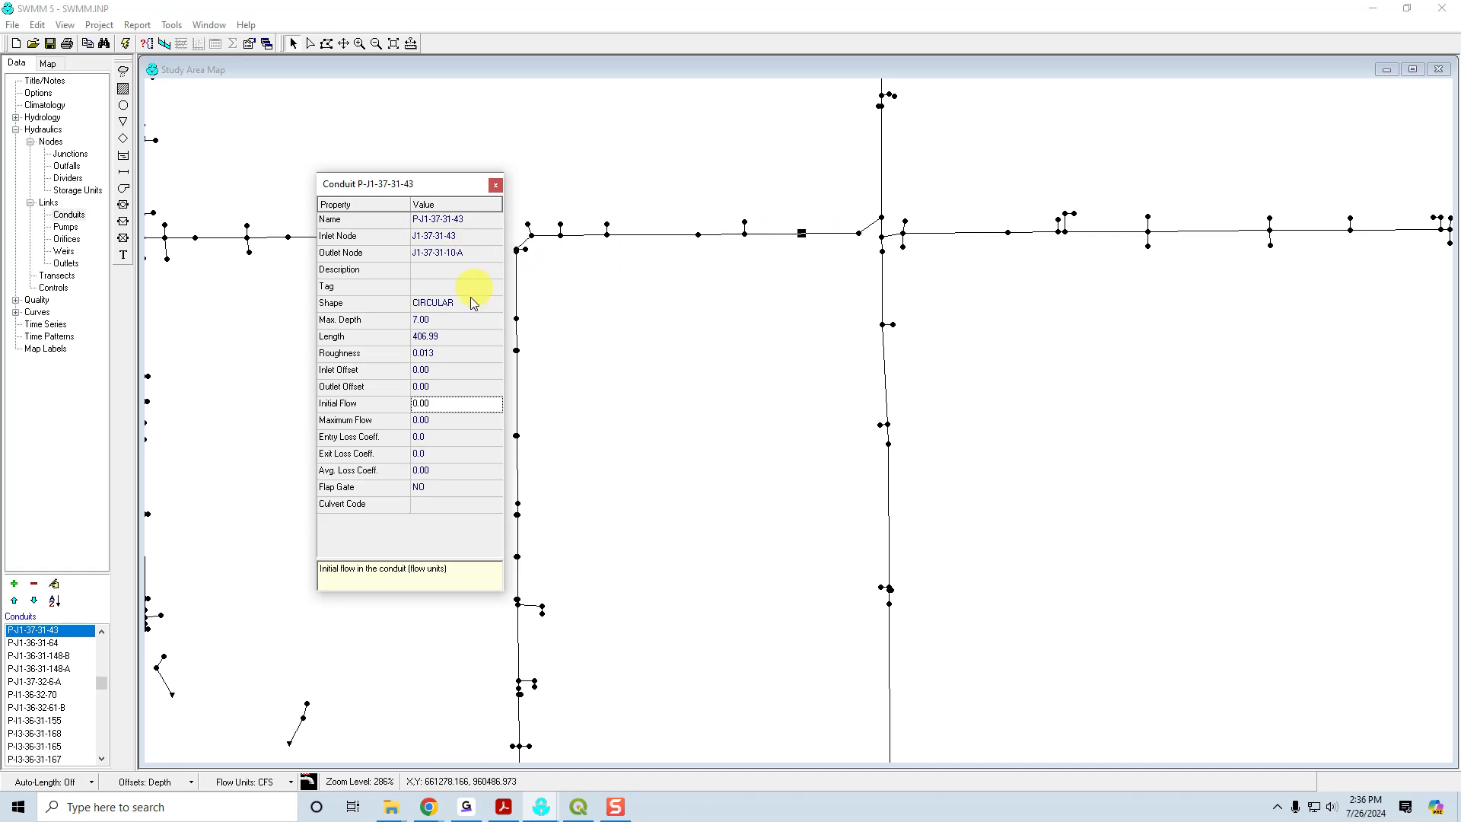
- Review the available cross-section shapes for the conduit, preview RECT_CLOSED with its bottom width, and discard the change
left_click(452, 304)
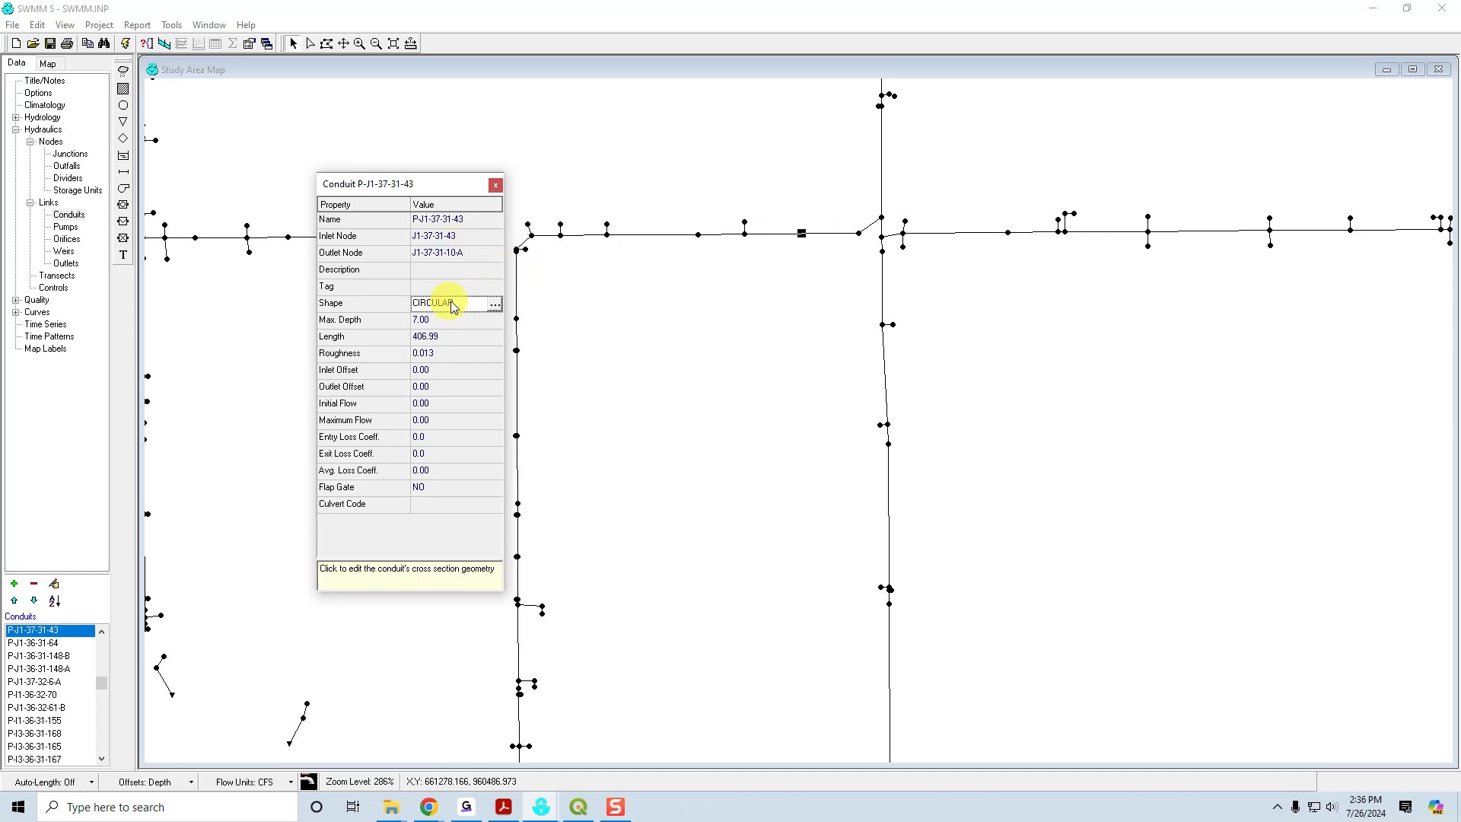
left_click(494, 306)
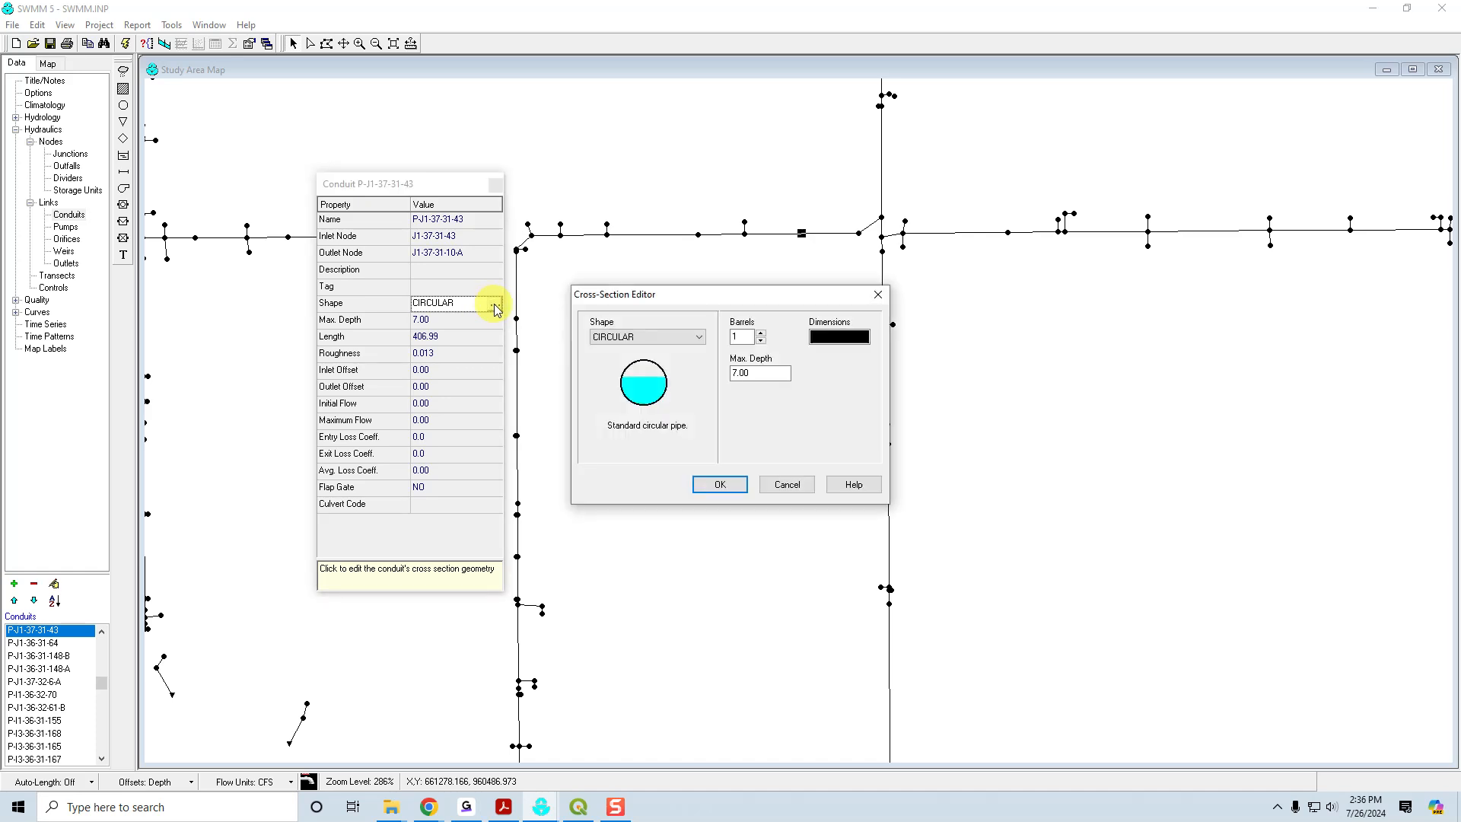
left_click(677, 339)
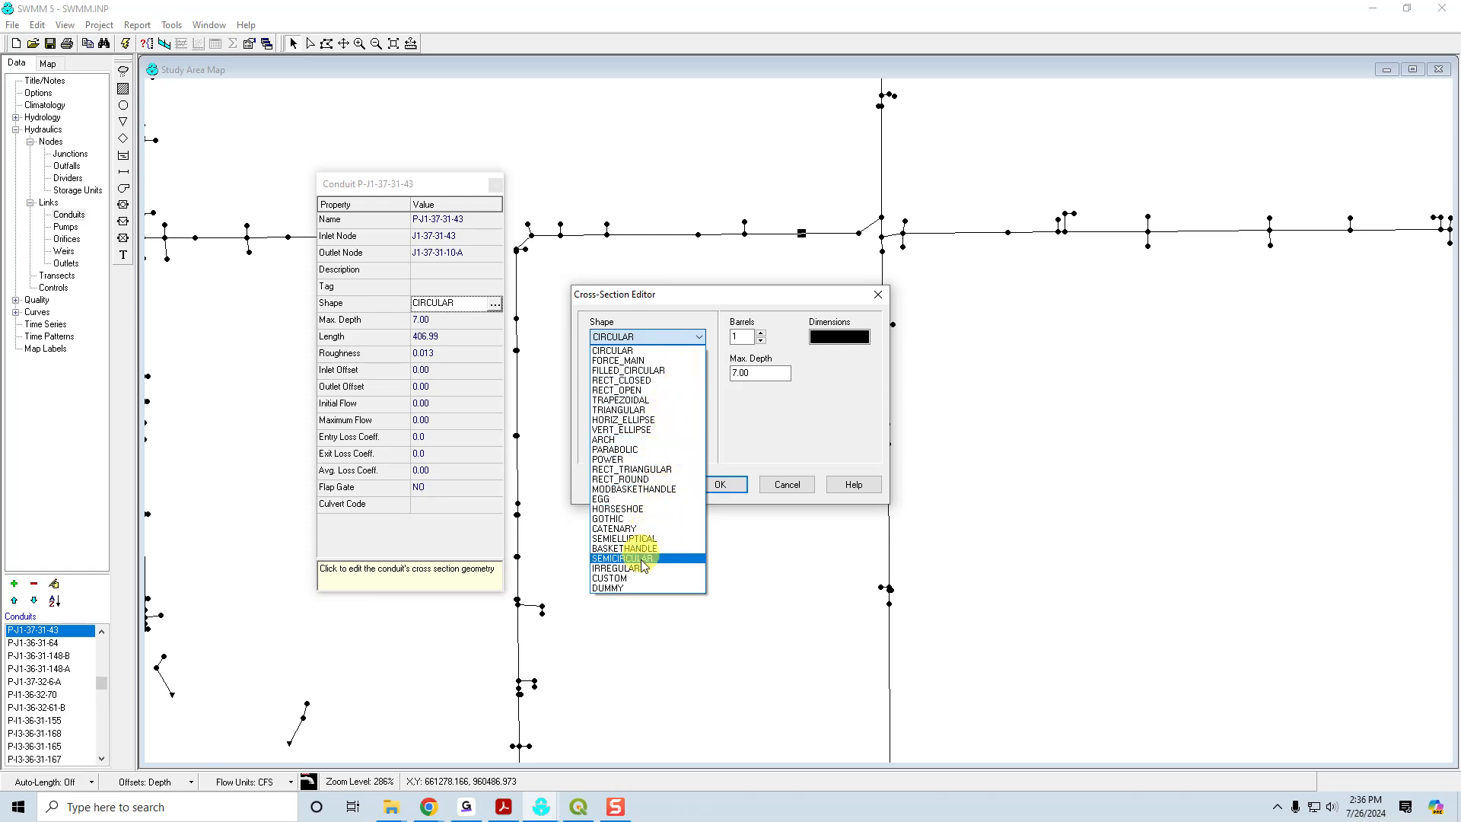
left_click(678, 381)
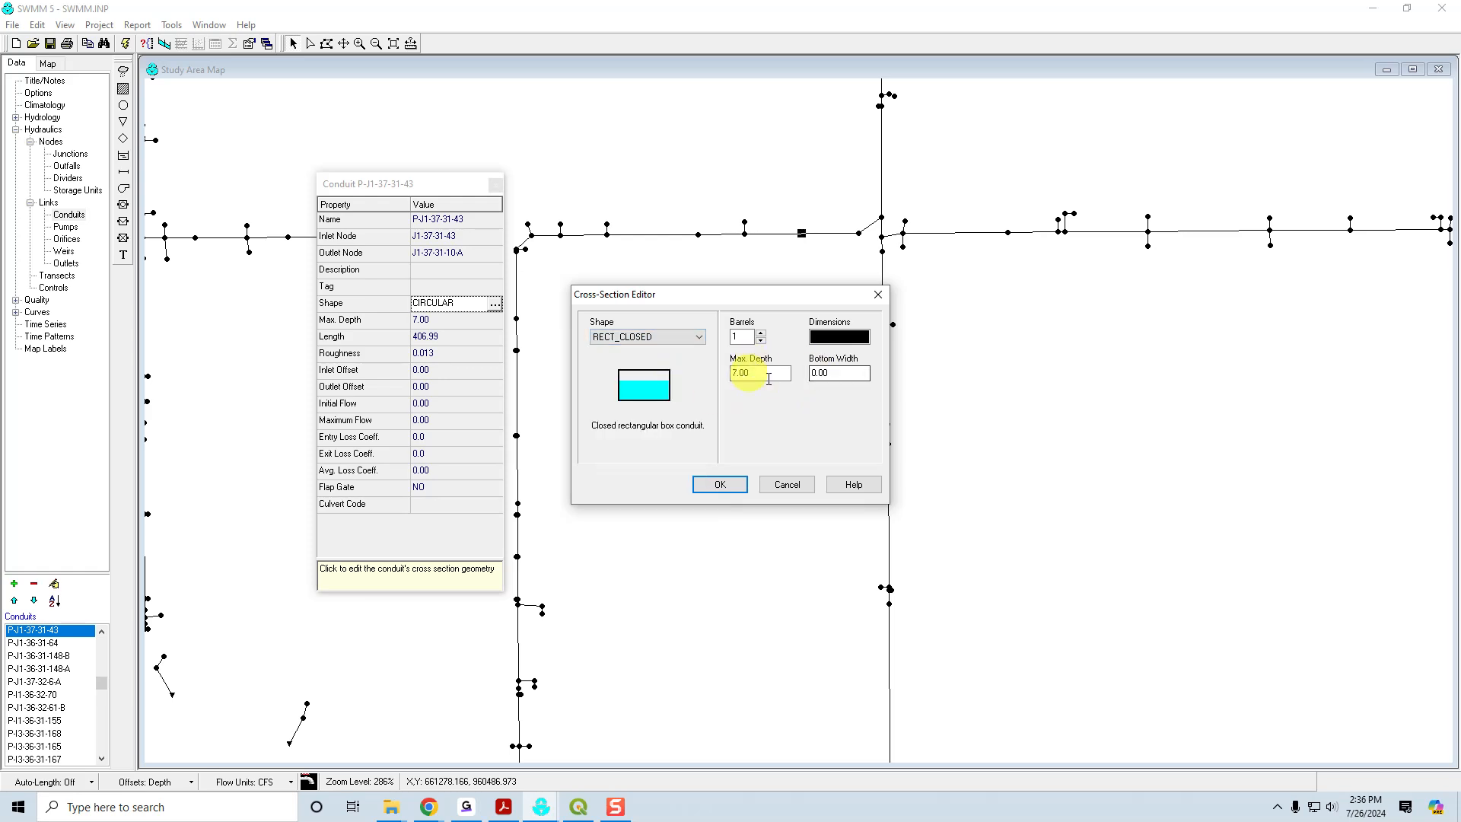
left_click(824, 374)
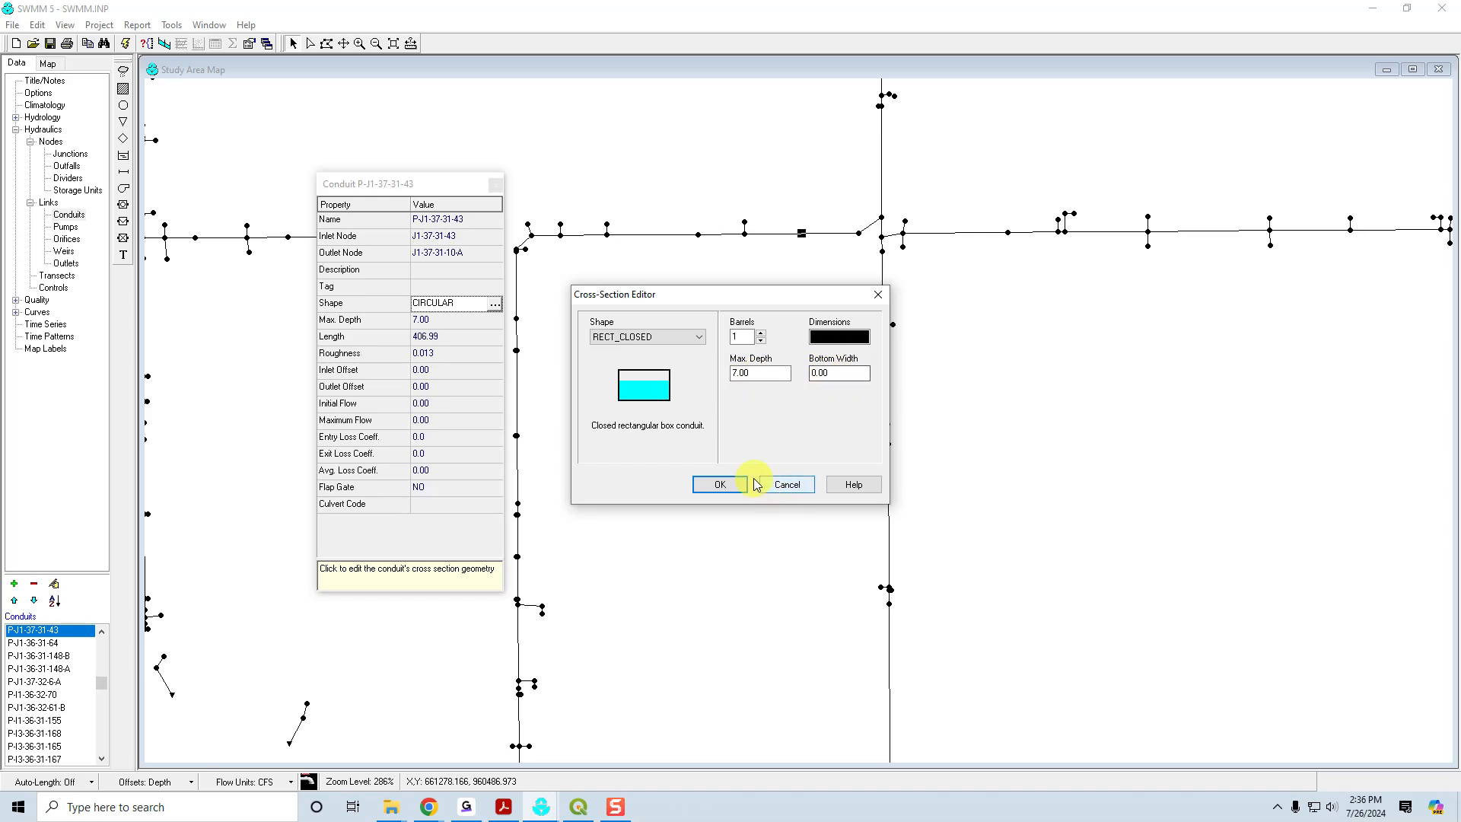
left_click(787, 485)
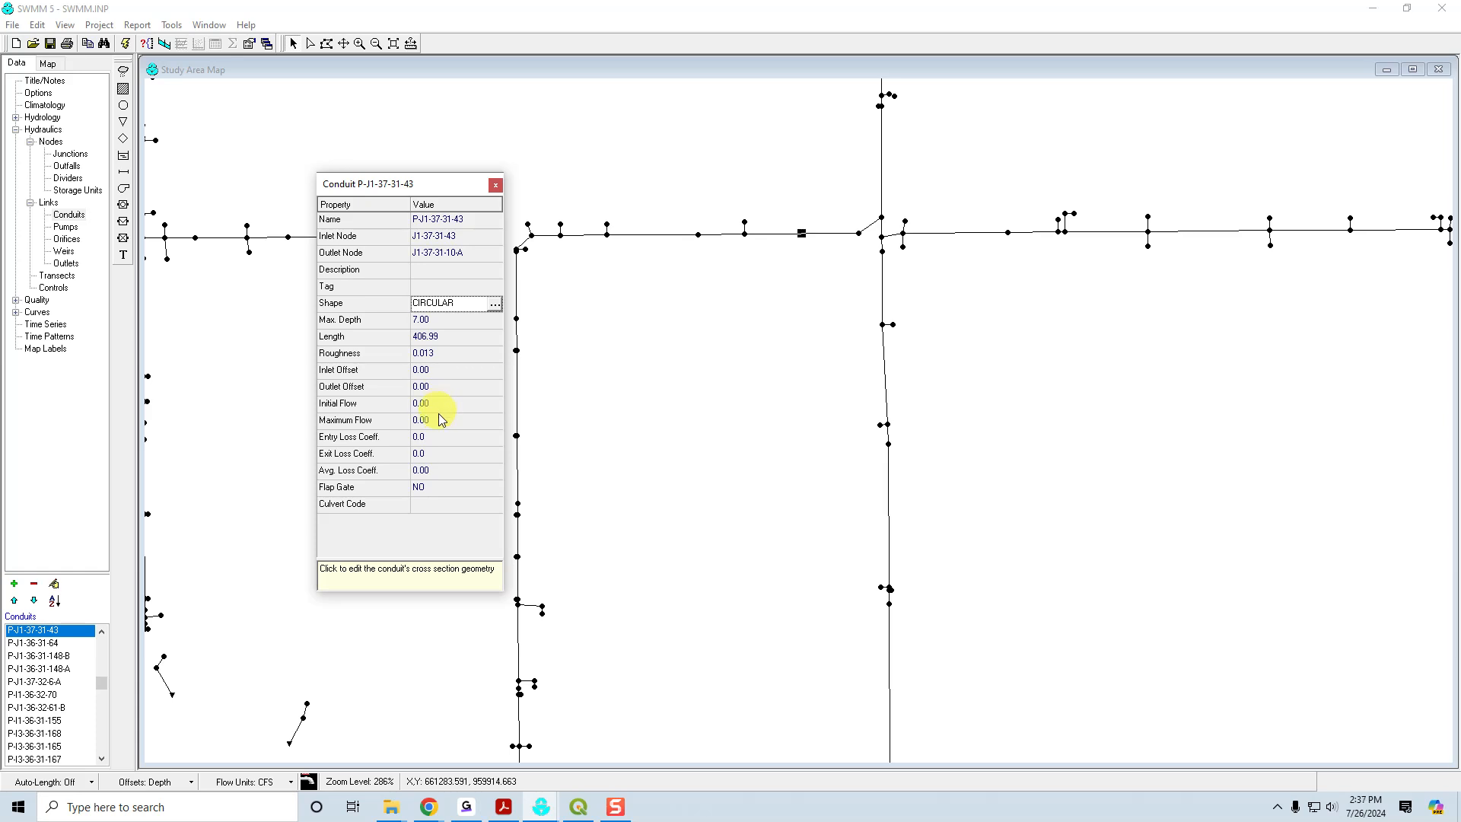
- Check the conduit's flap gate options, keep NO, and close its properties
left_click(440, 488)
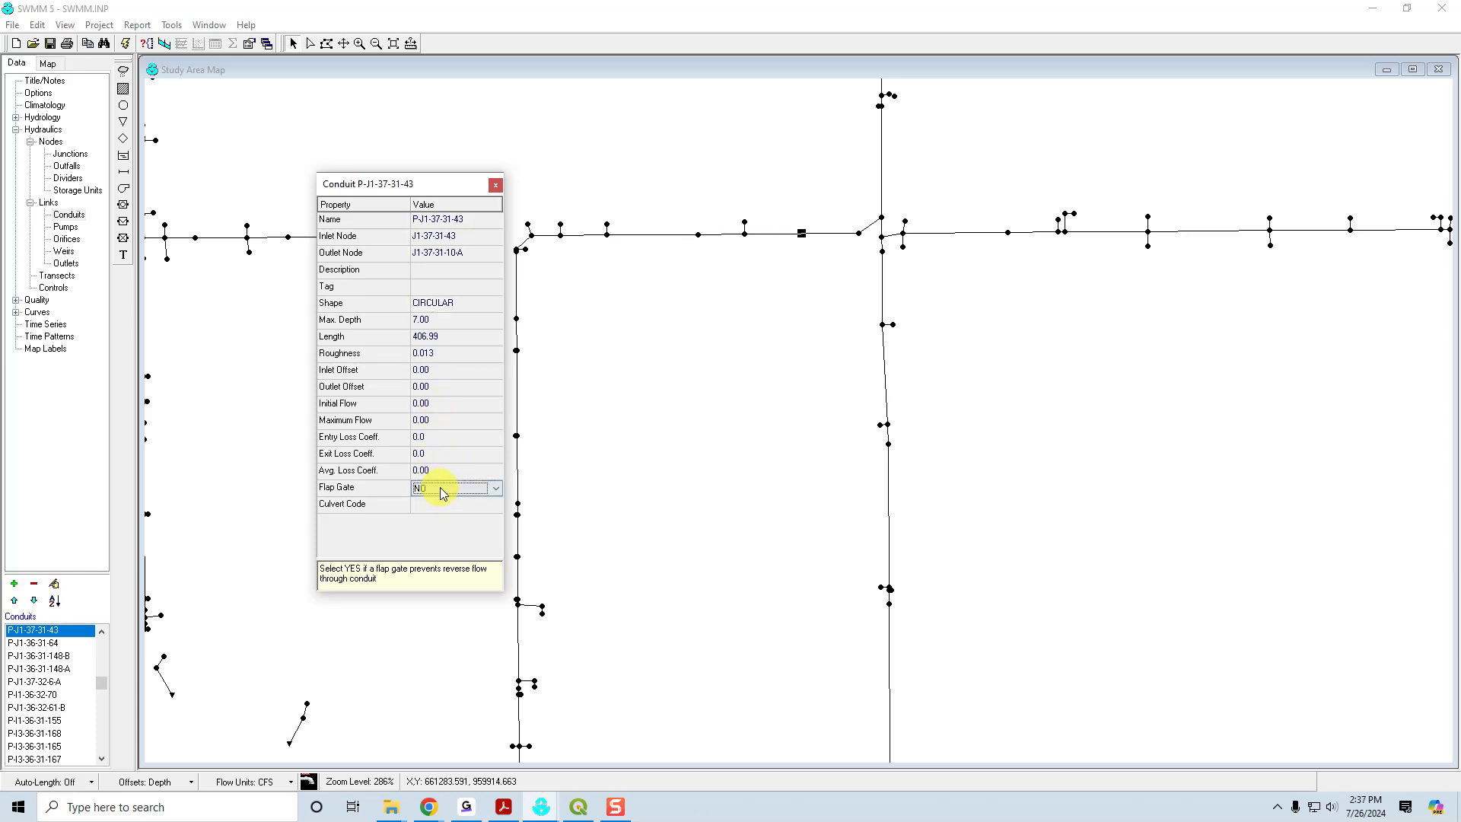
left_click(495, 493)
left_click(468, 499)
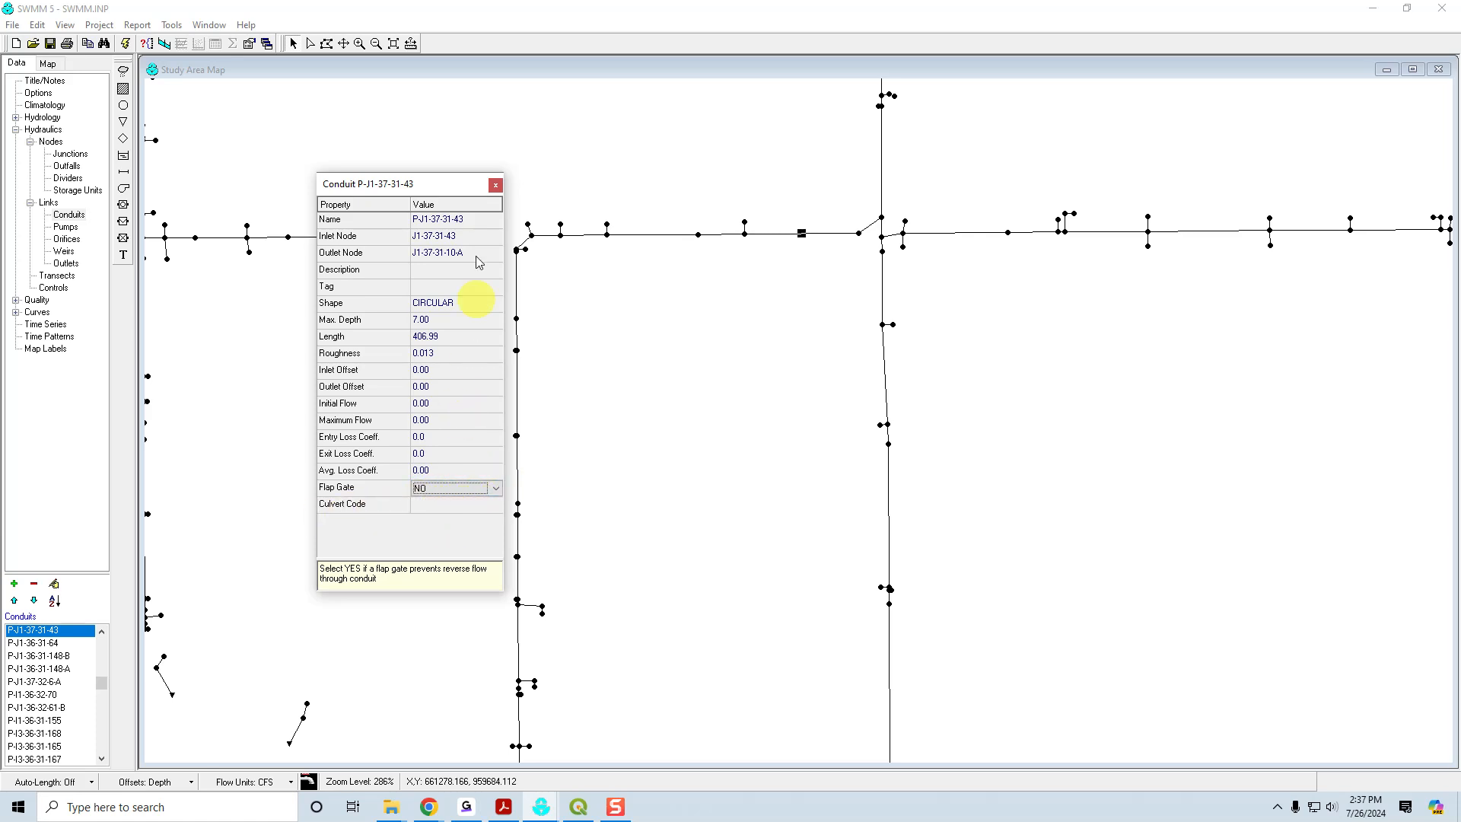
left_click(495, 185)
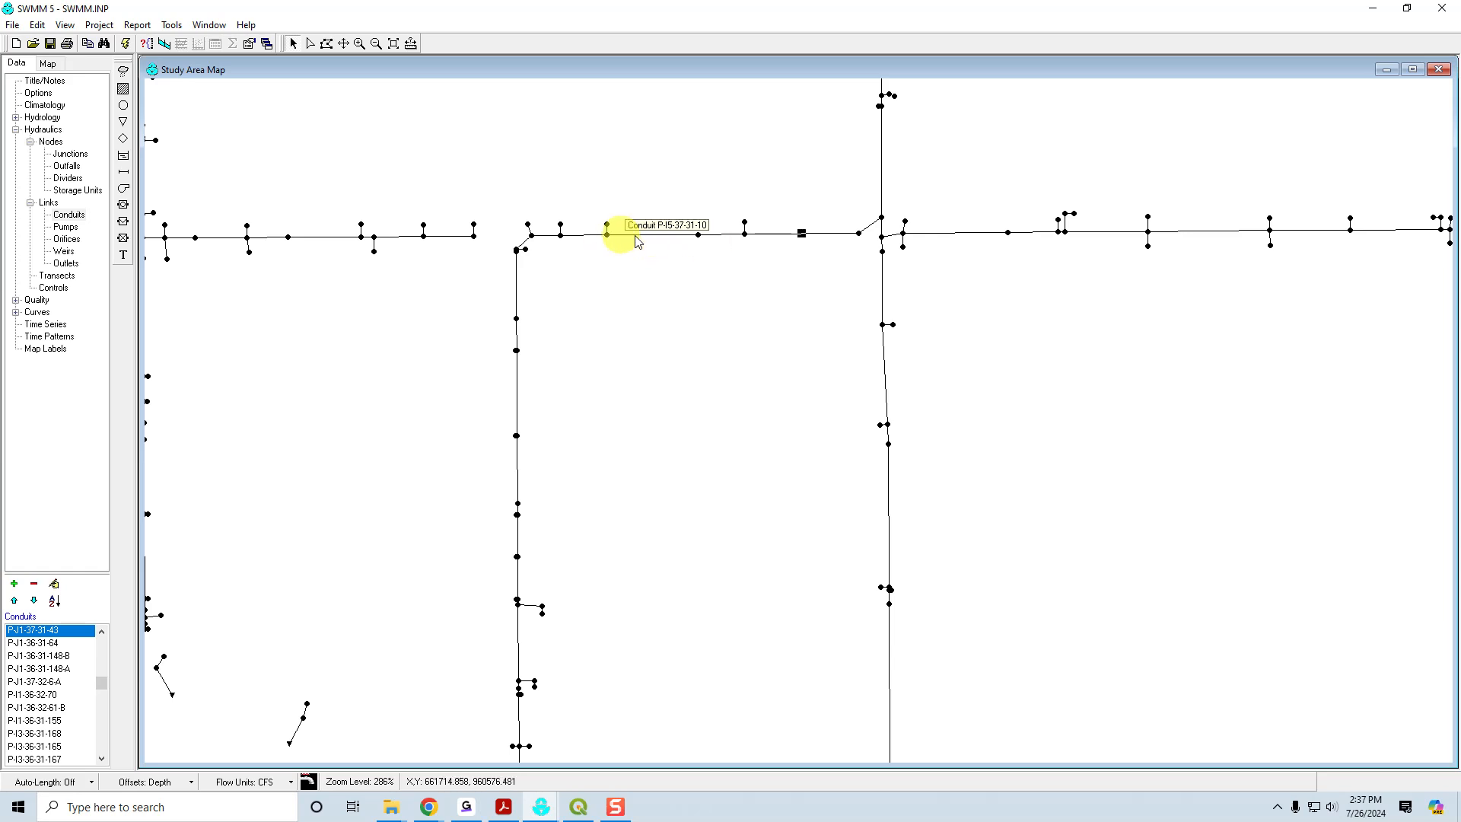
- Start a profile plot with junction I5-37-31-9 as the start node, keeping the dialog clear of the pipes on the map
left_click(296, 45)
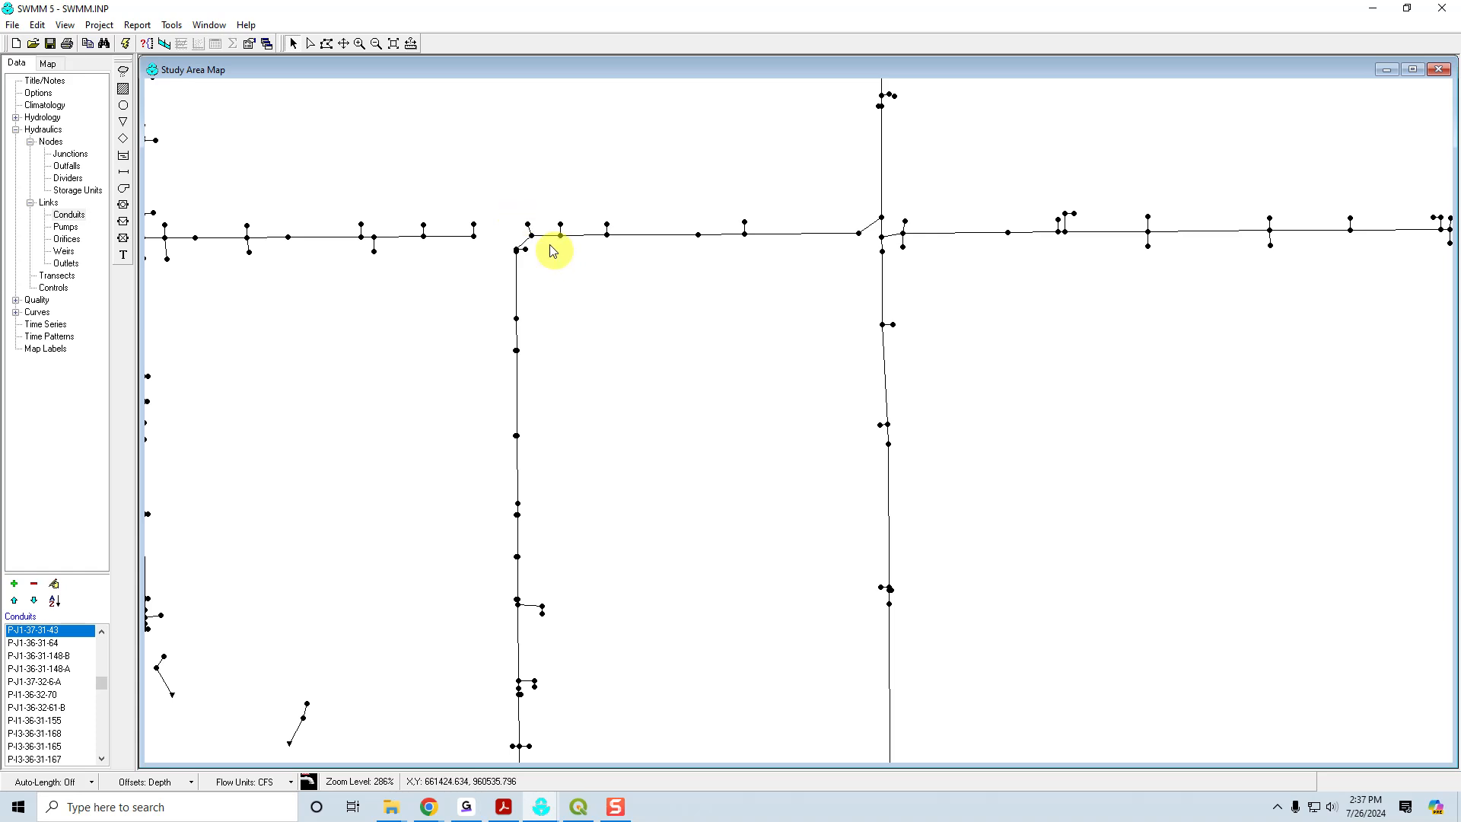
left_click(528, 235)
left_click(164, 43)
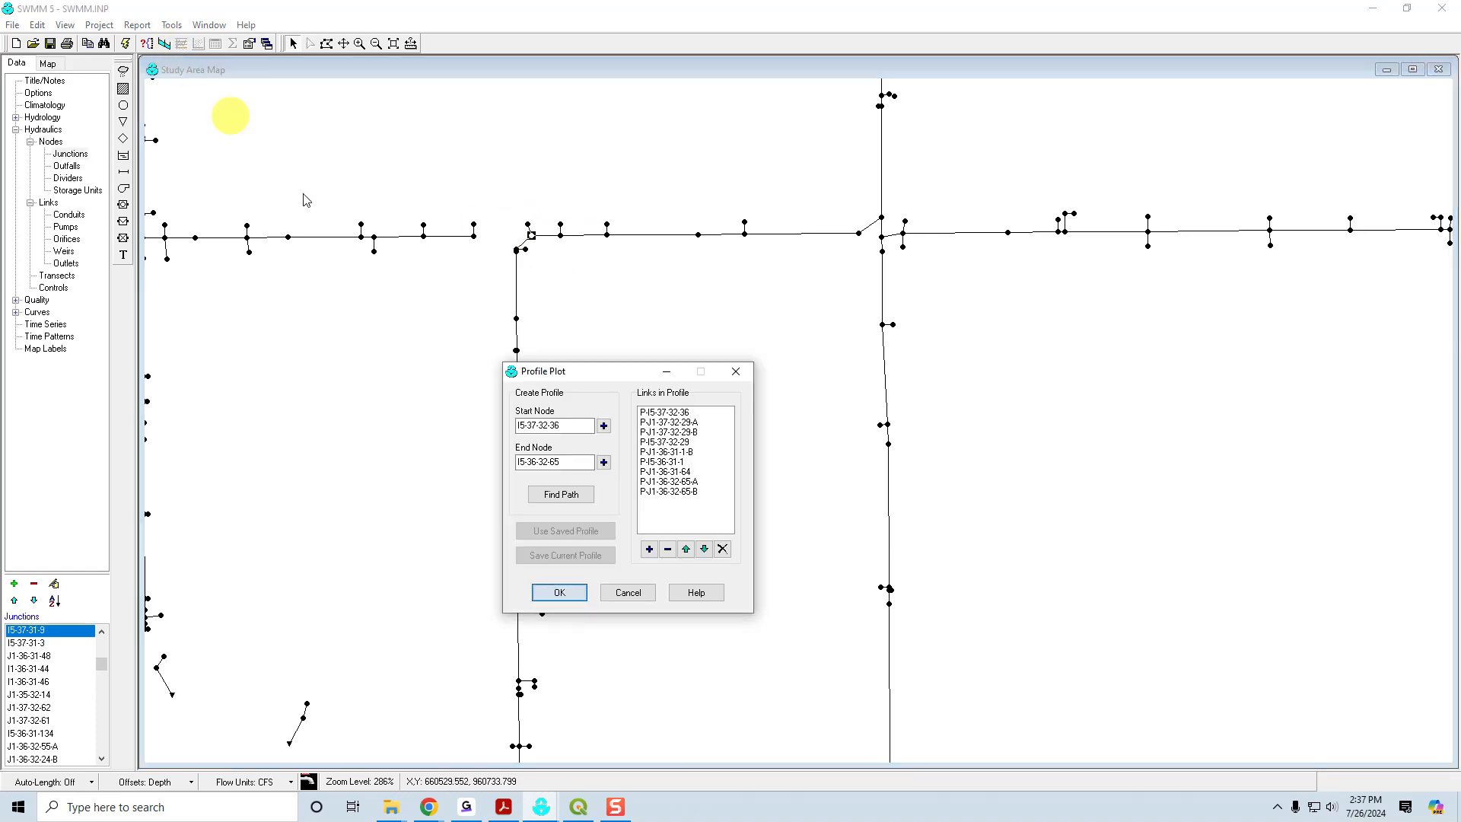
left_click_drag(582, 366, 278, 201)
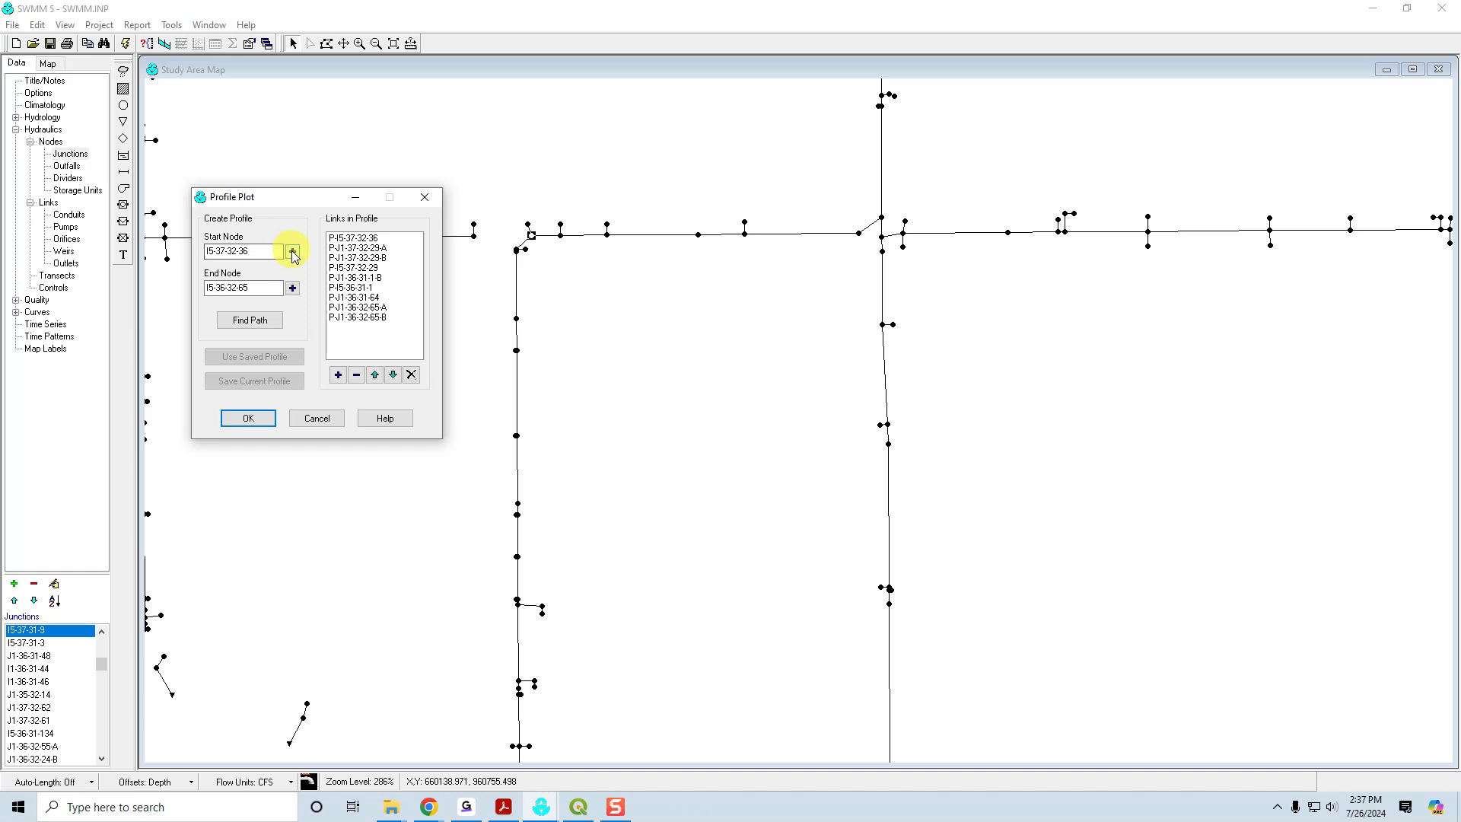
left_click(293, 252)
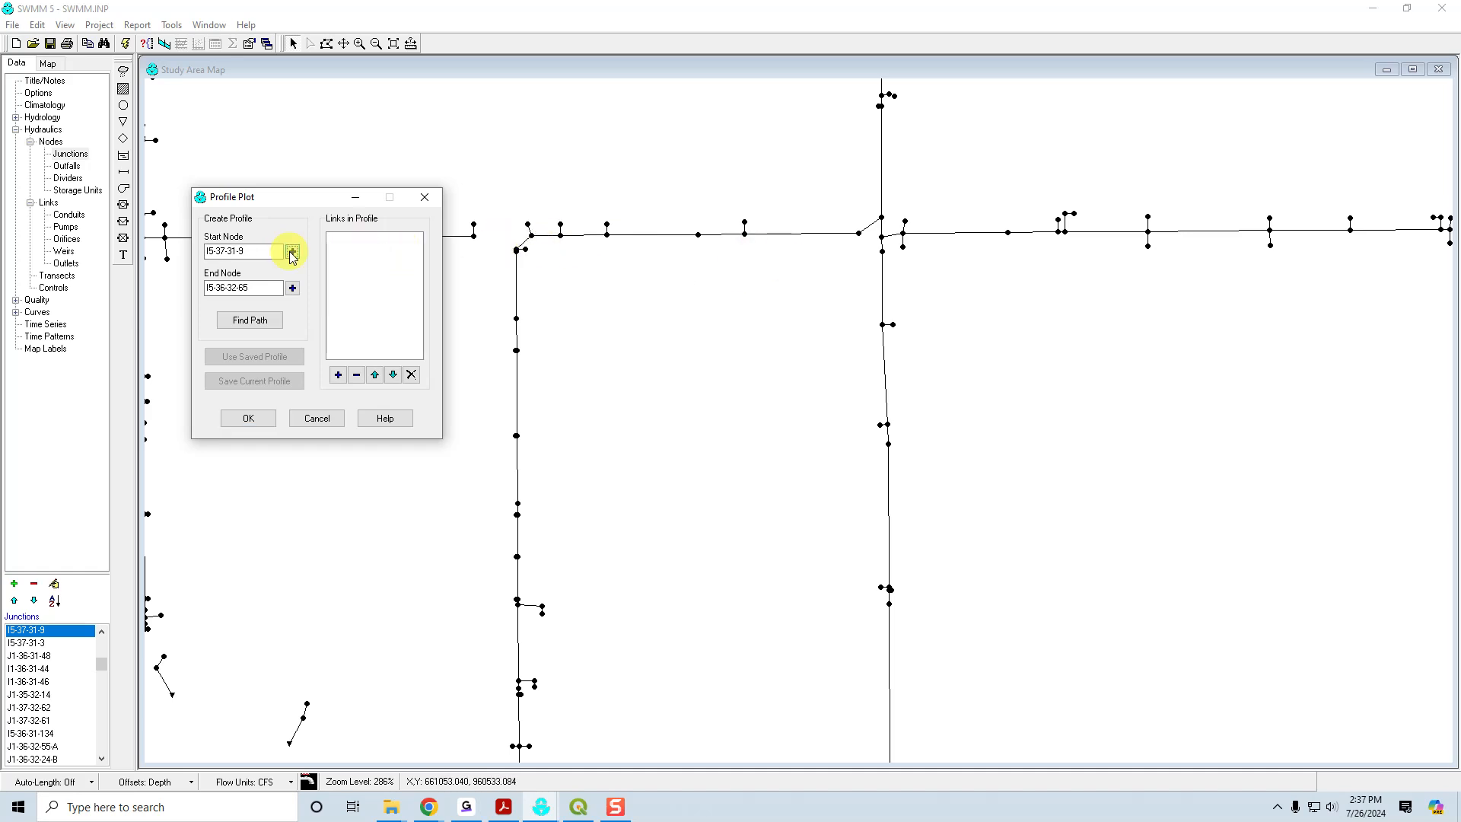
- Set junction I5-36-32-65 as the end node, find the path, plot the water elevation profile, and close it after viewing
left_click(888, 444)
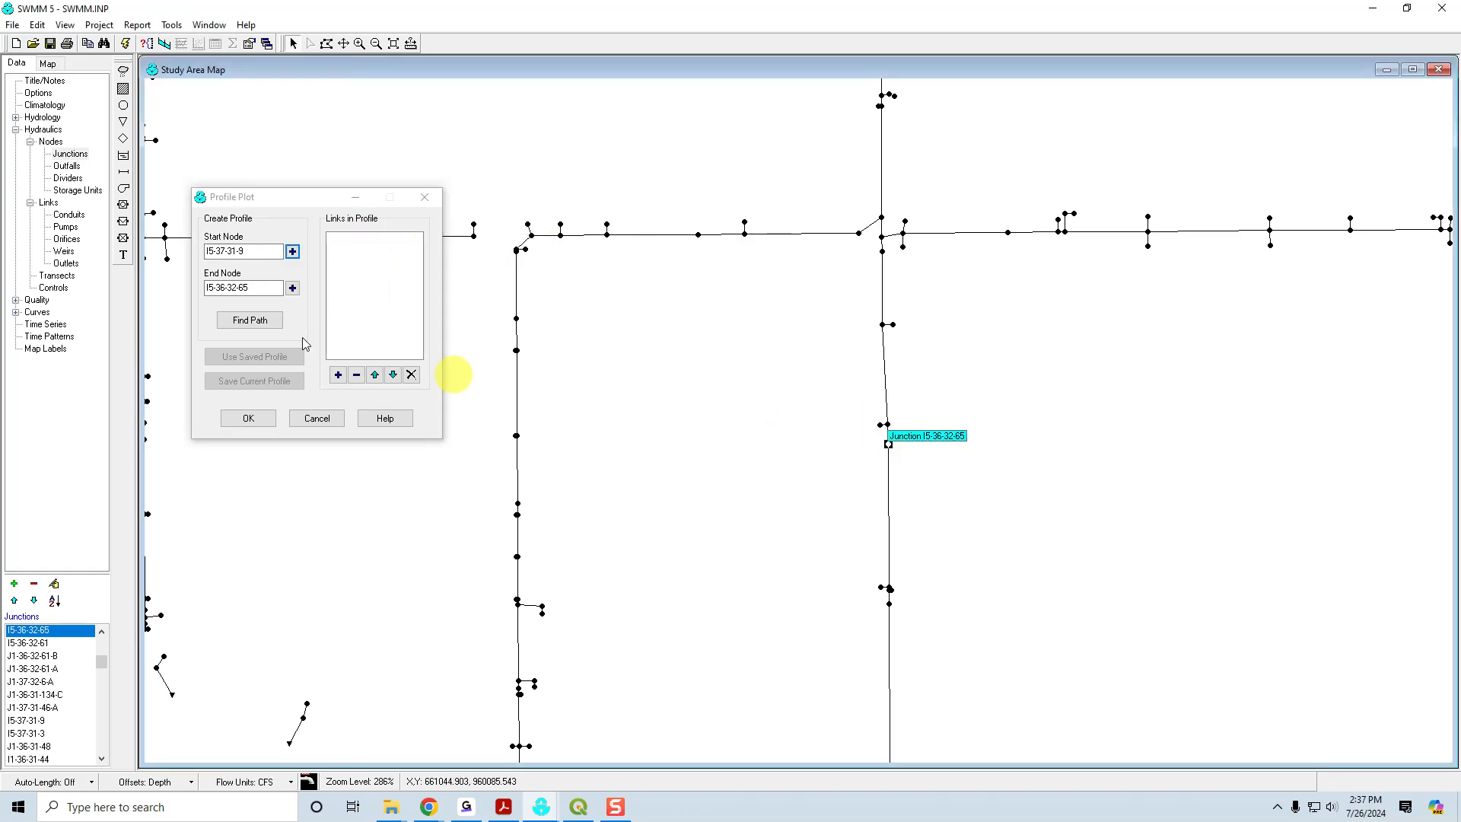
left_click(292, 287)
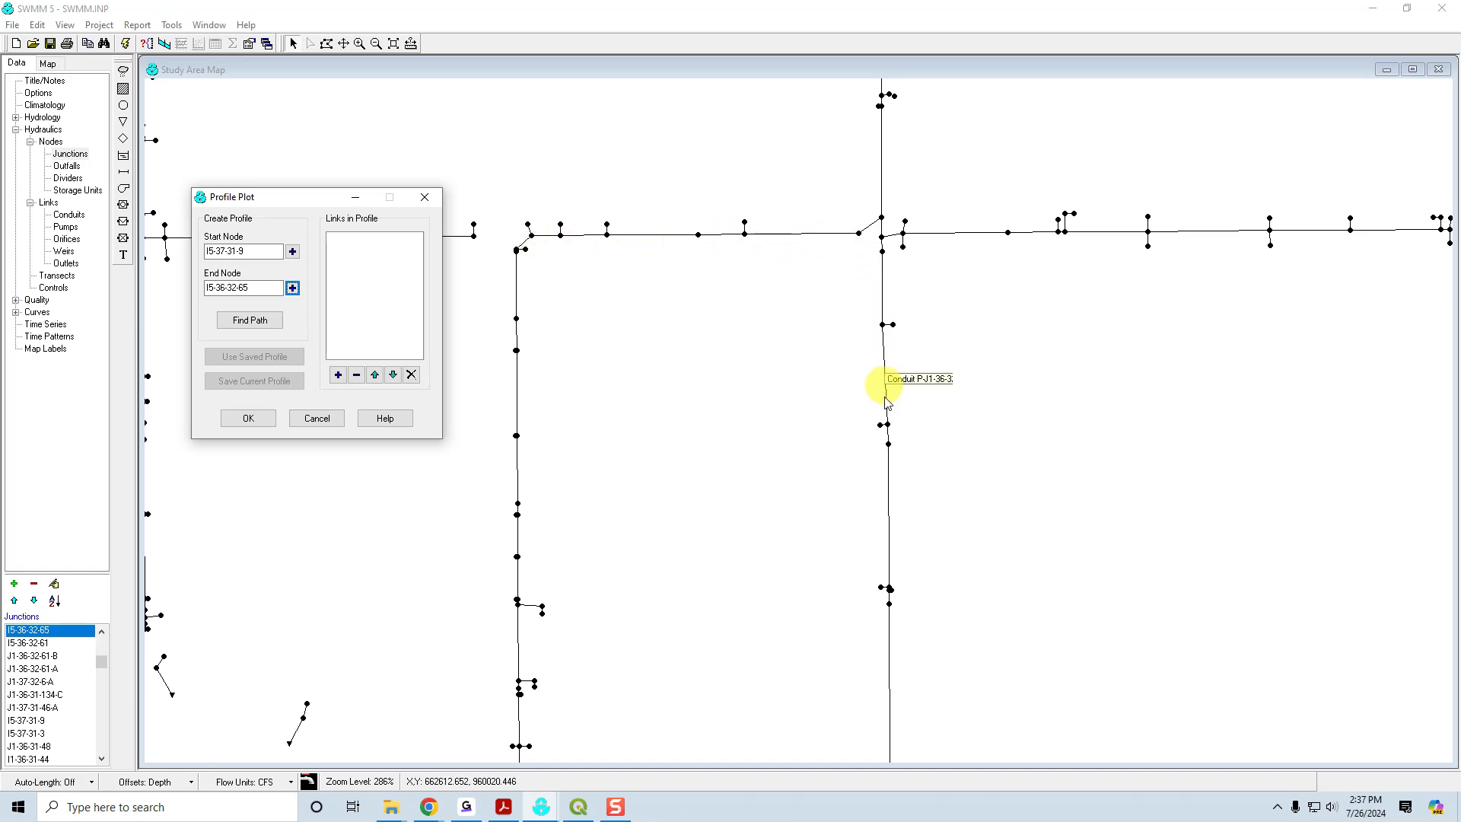
left_click(270, 318)
left_click(249, 419)
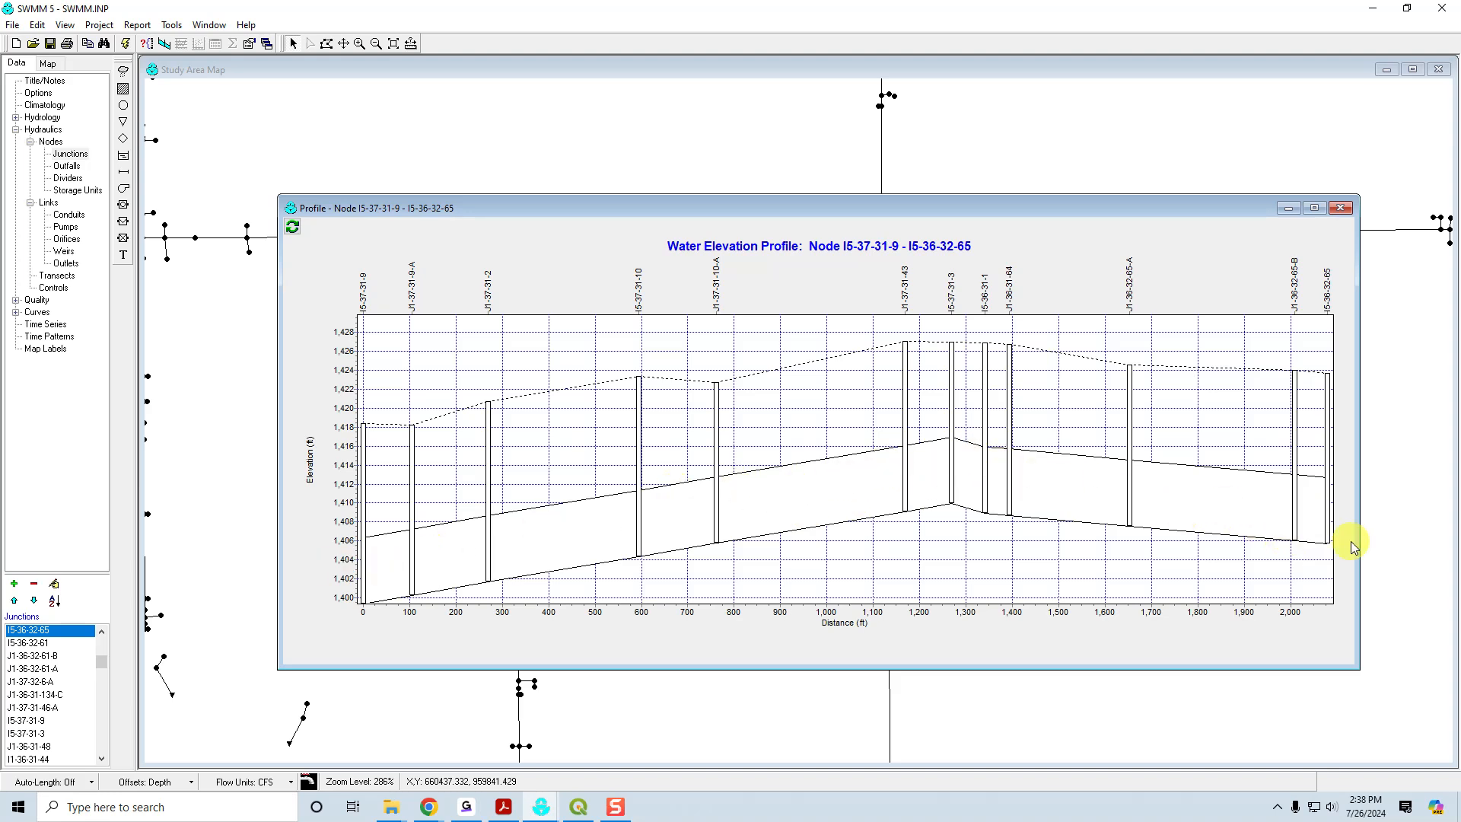
left_click(1341, 208)
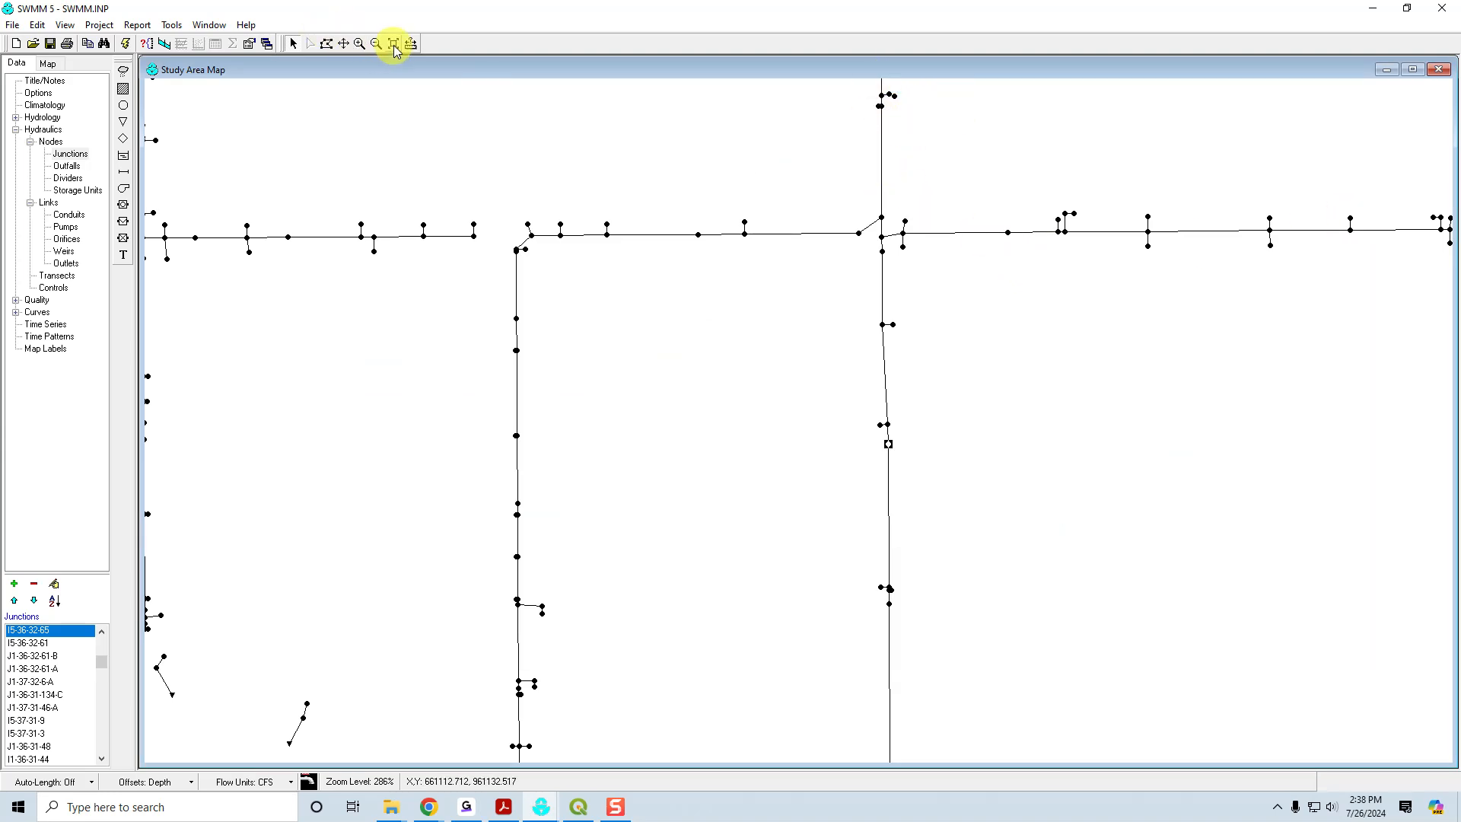
- Start another profile plot and set junction J1-37-31-47-2 on the northern line as the start node
left_click(342, 44)
left_click_drag(869, 161, 819, 392)
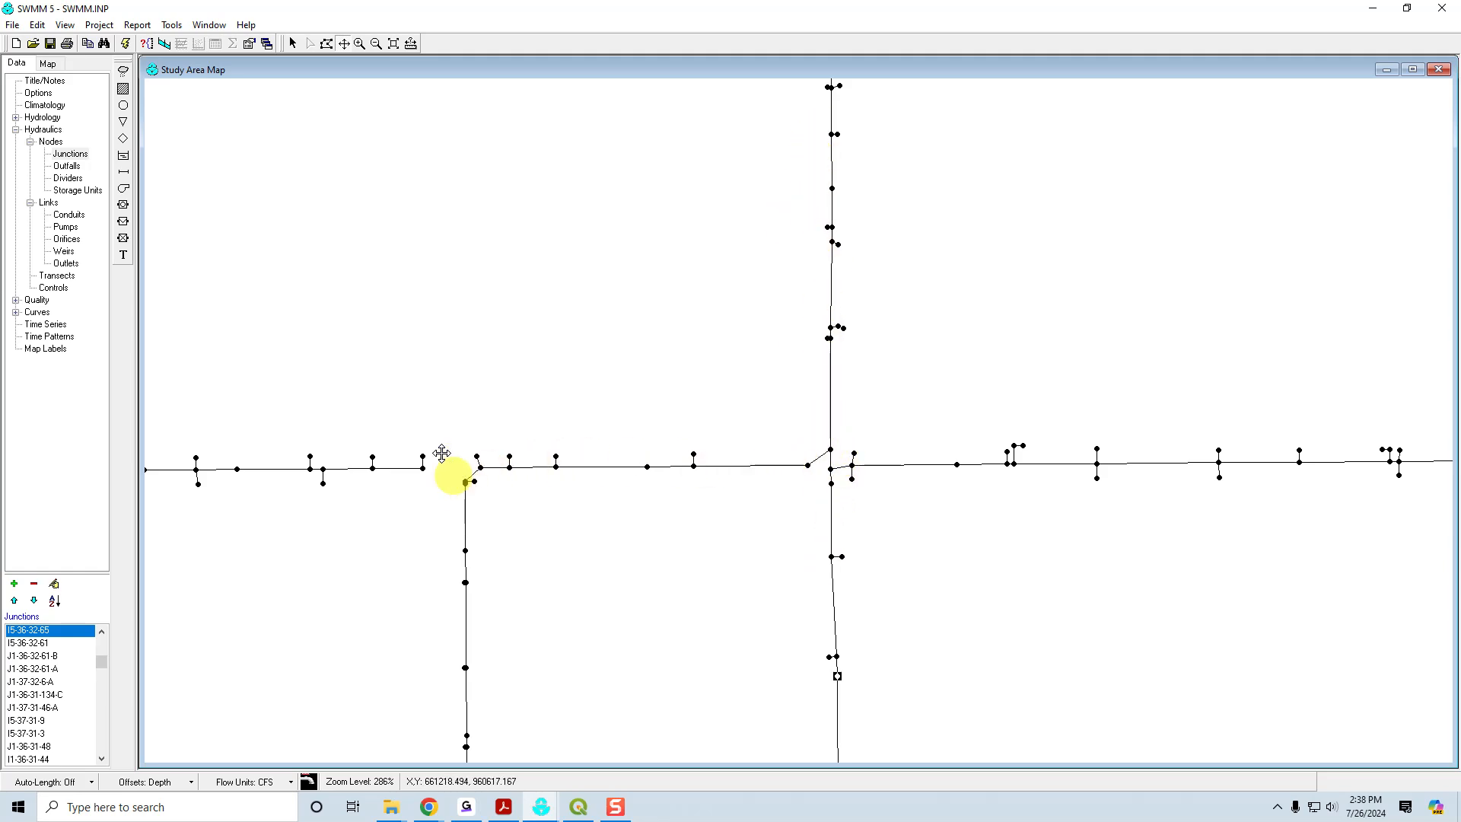
left_click(164, 45)
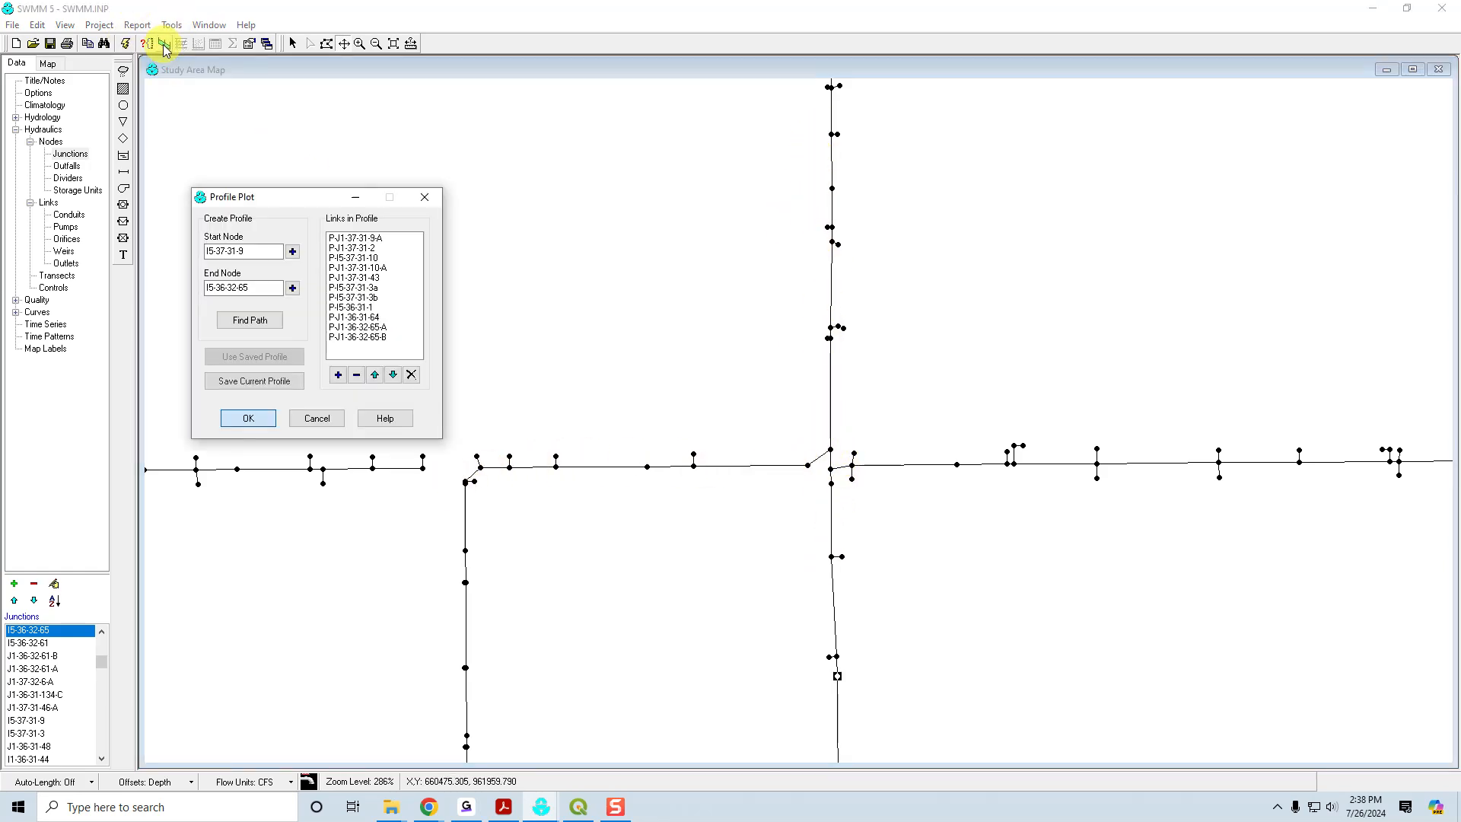
left_click(293, 44)
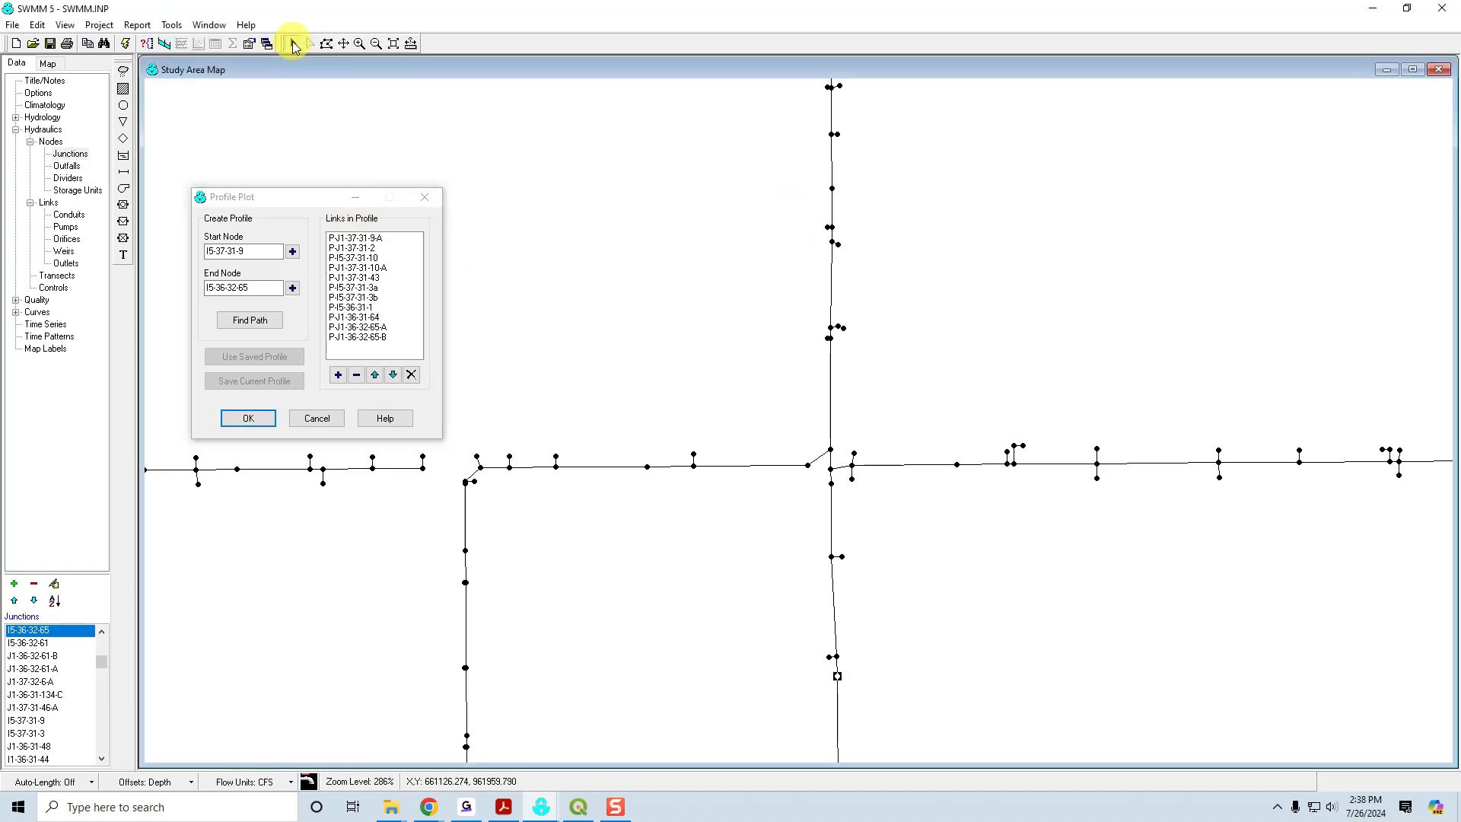
left_click(832, 229)
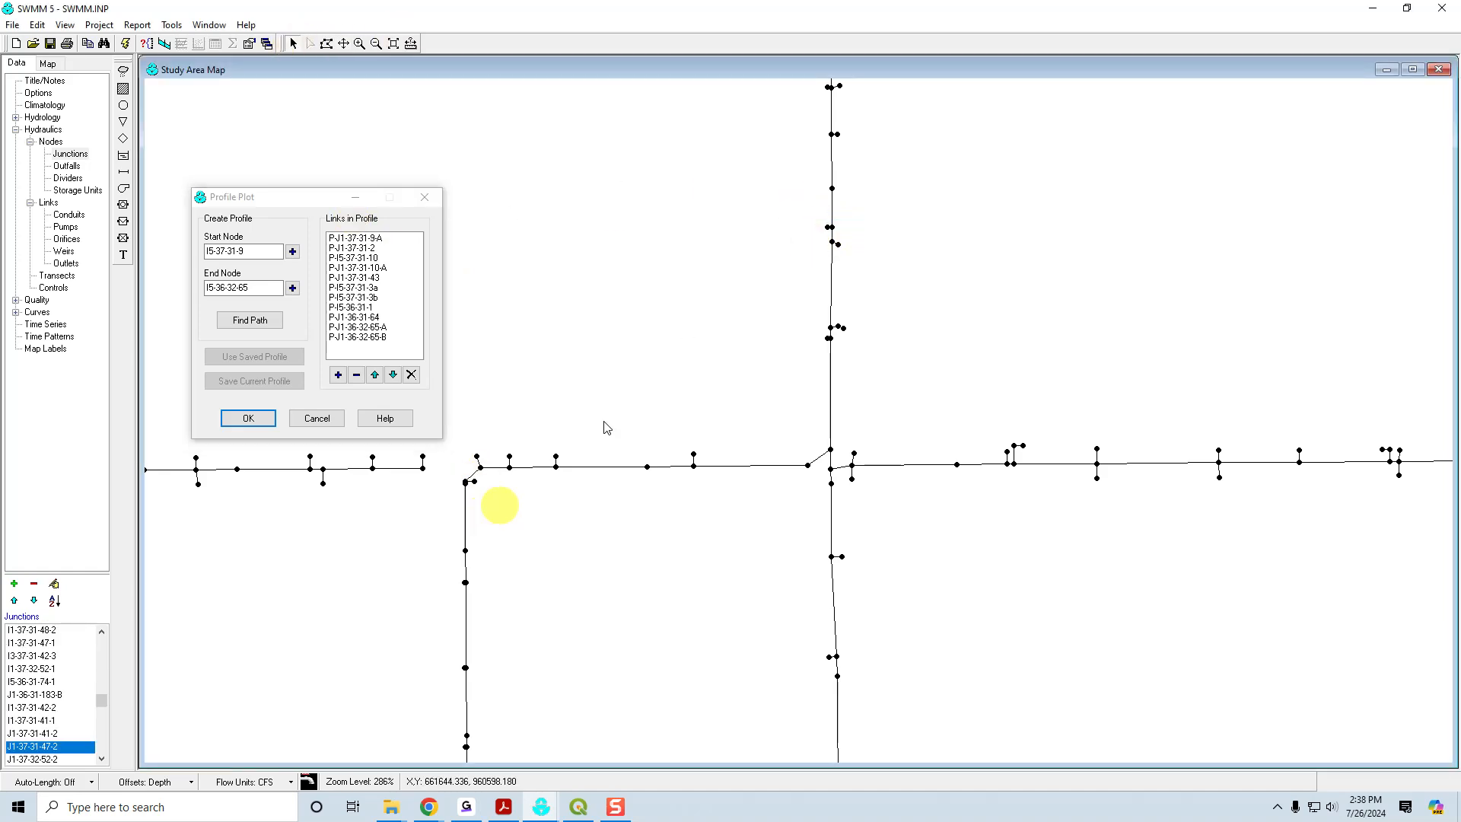
left_click(292, 251)
- Set junction I5-36-31-170 as the end node, find the path, plot the profile, and close it after viewing
left_click(466, 550)
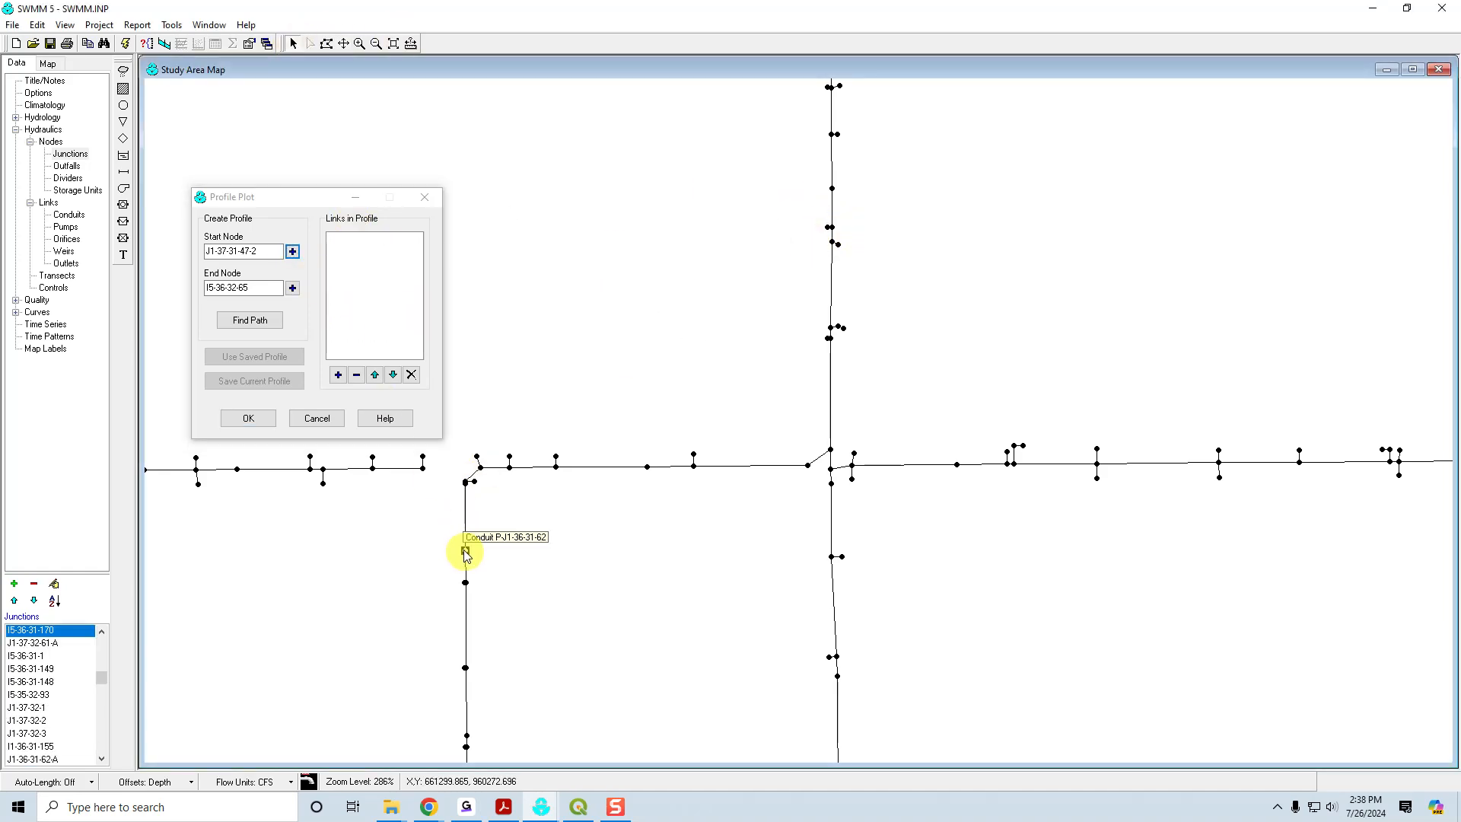
left_click(293, 288)
left_click(251, 320)
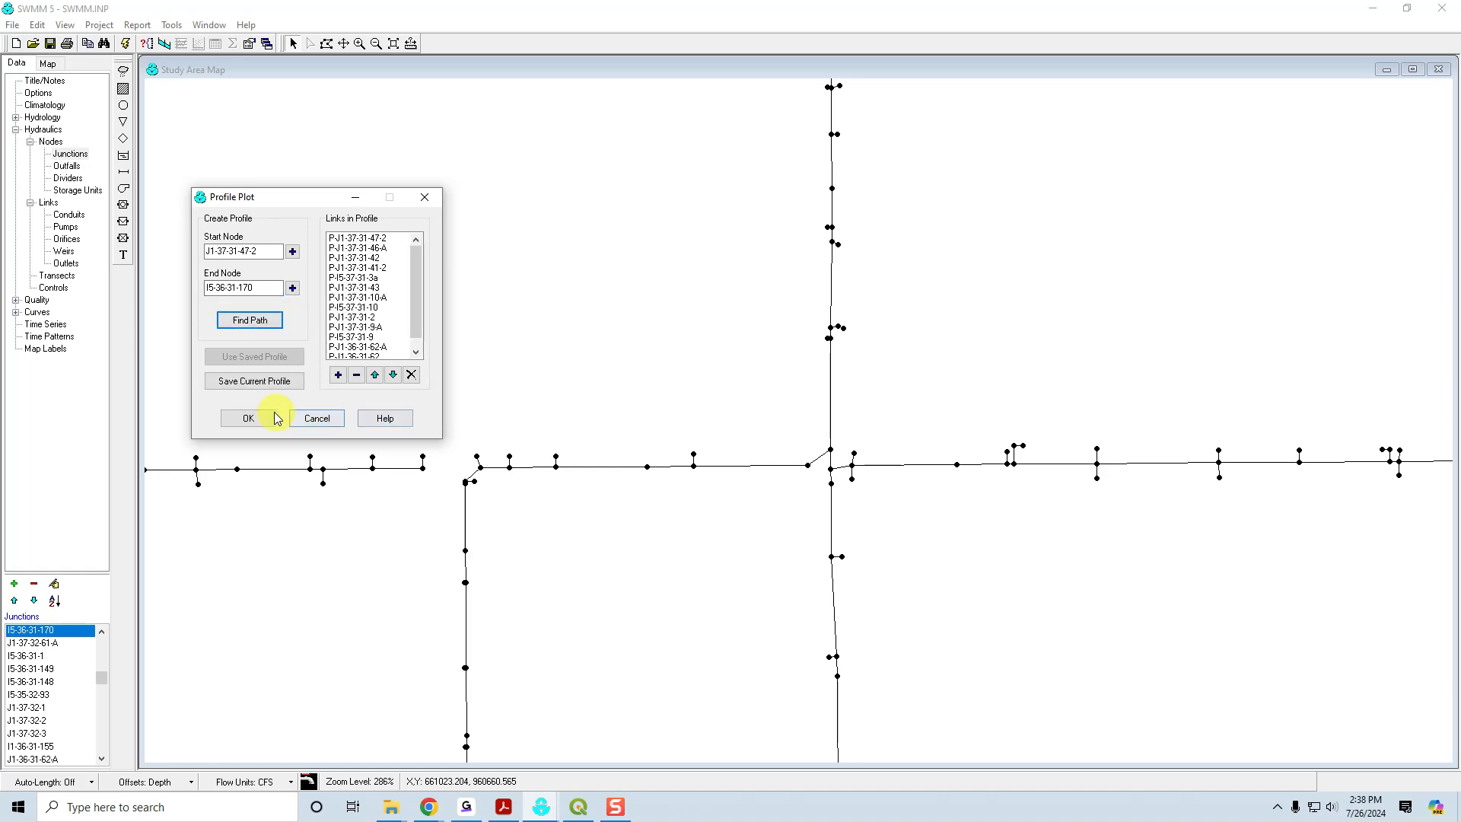
left_click(259, 418)
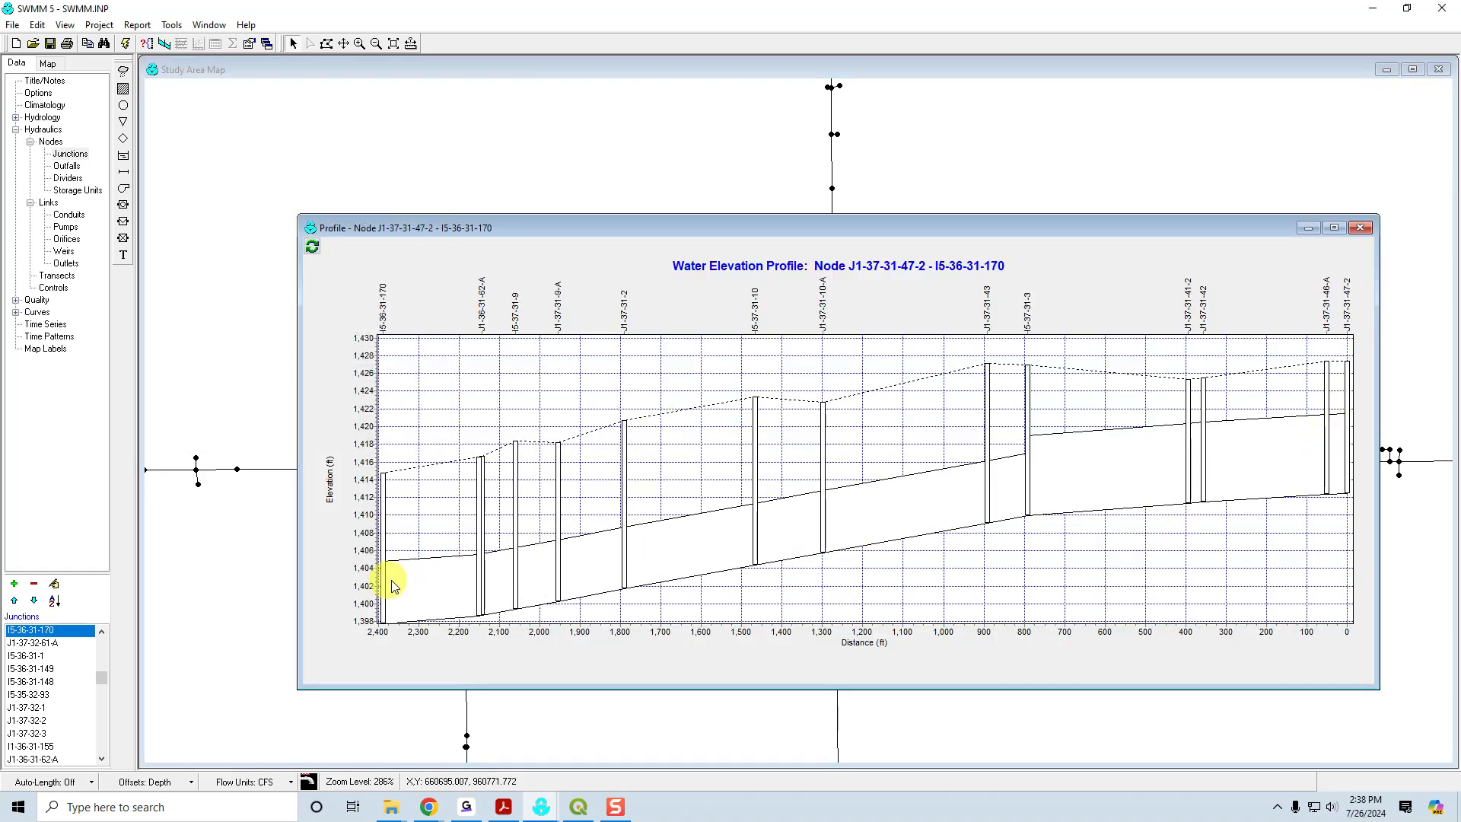
left_click(1360, 227)
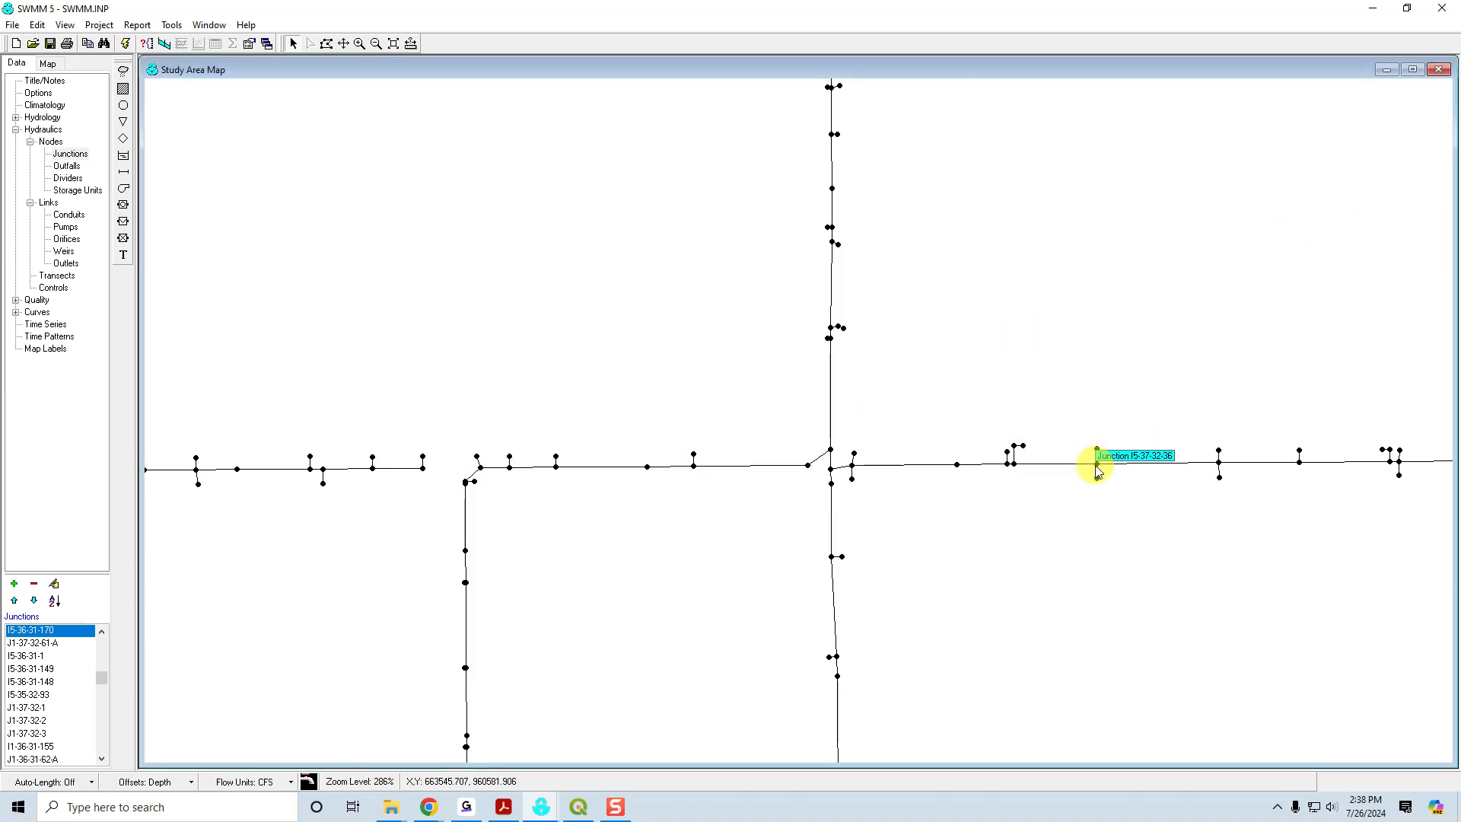
- Plot the profile from J1-37-31-47-2 to end node I5-36-32-65 along the found path, and close it after viewing
left_click(165, 44)
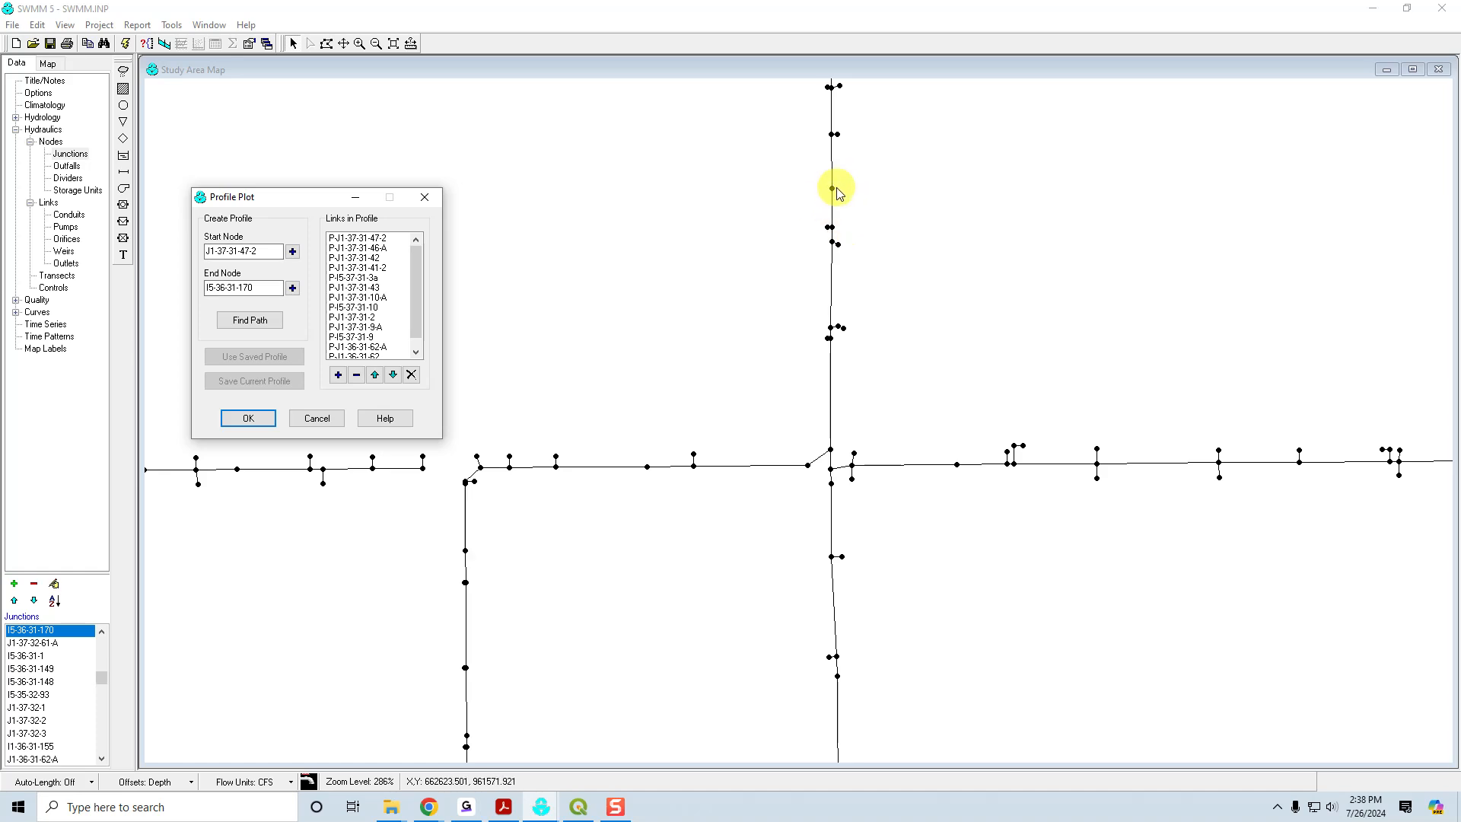
left_click(836, 677)
left_click(836, 677)
left_click(292, 288)
left_click(243, 326)
left_click(251, 418)
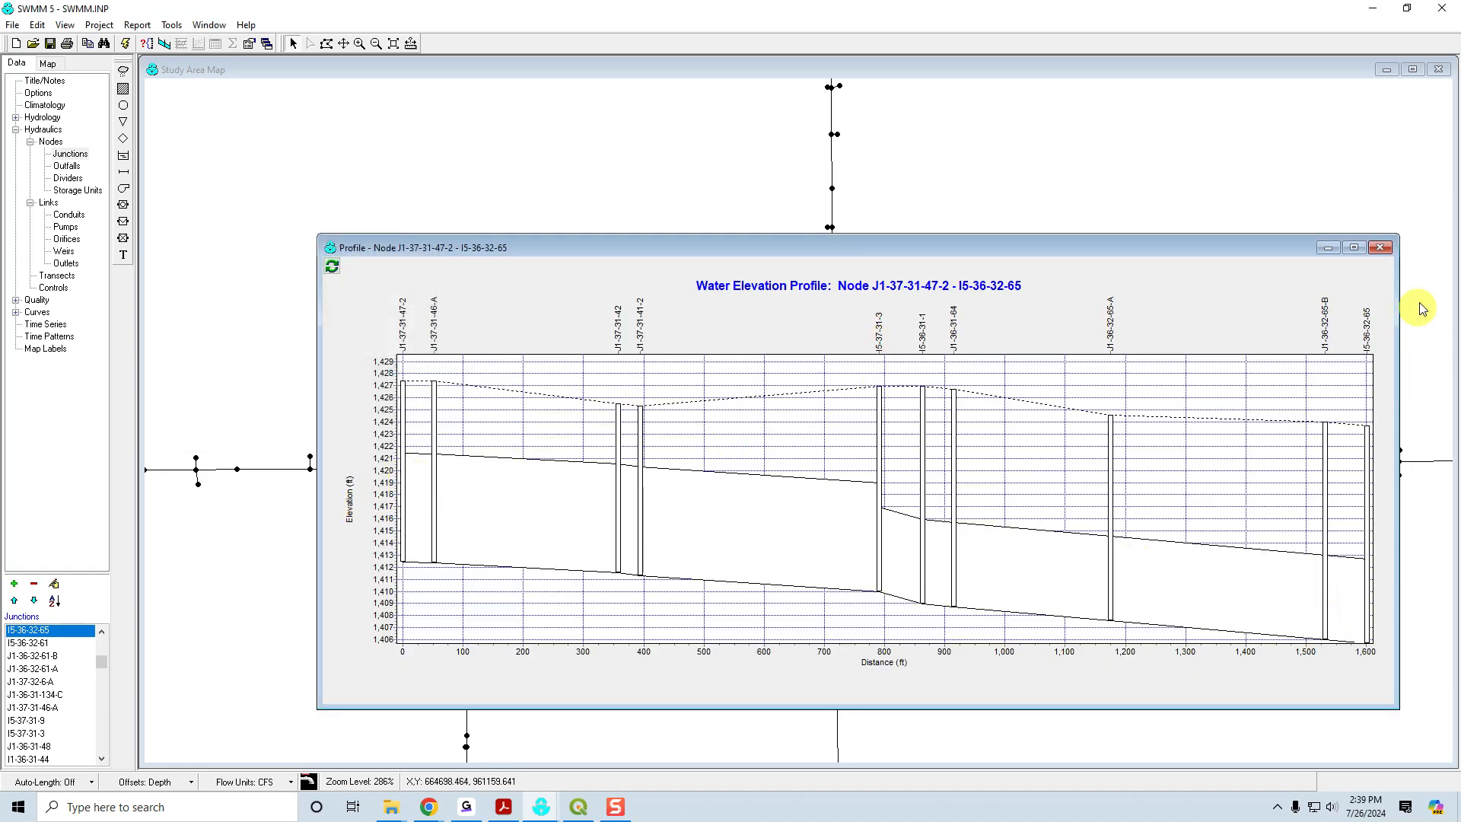
left_click(1379, 248)
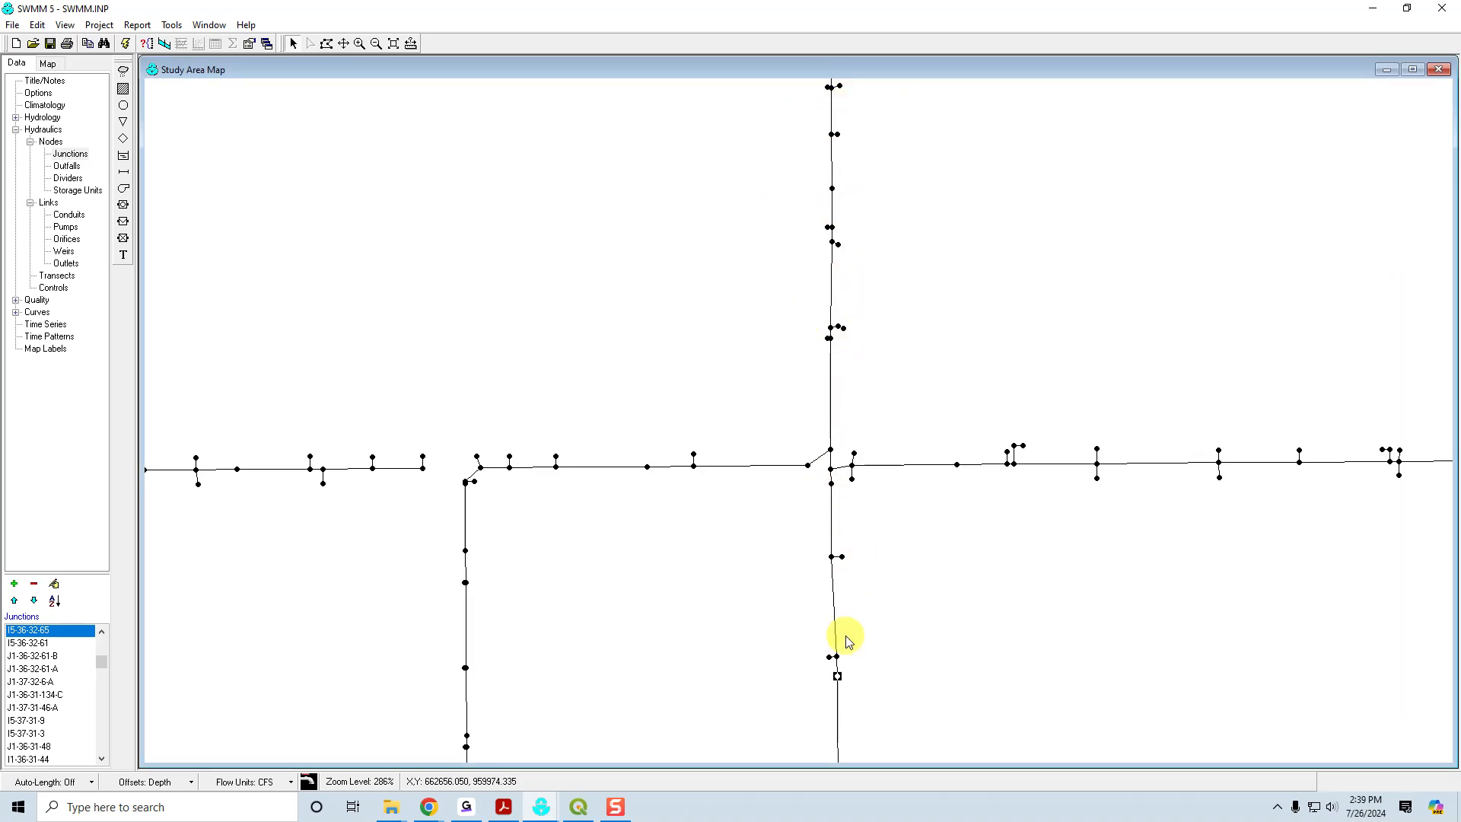
- Plot the profile from junction I5-37-32-36 to junction I5-36-32-65 along the found path, and close it after viewing
left_click(165, 44)
left_click(1097, 465)
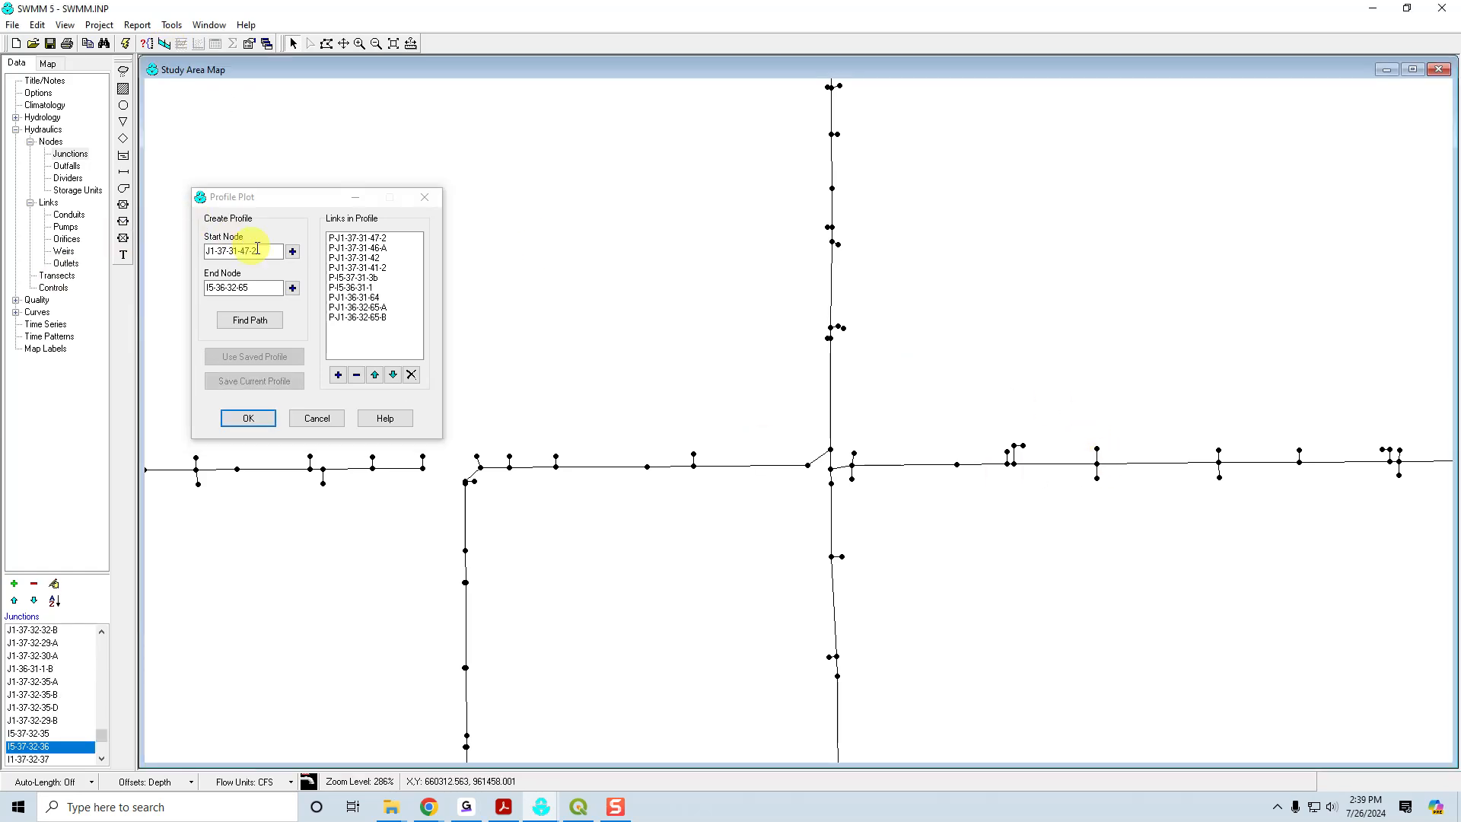
left_click(294, 255)
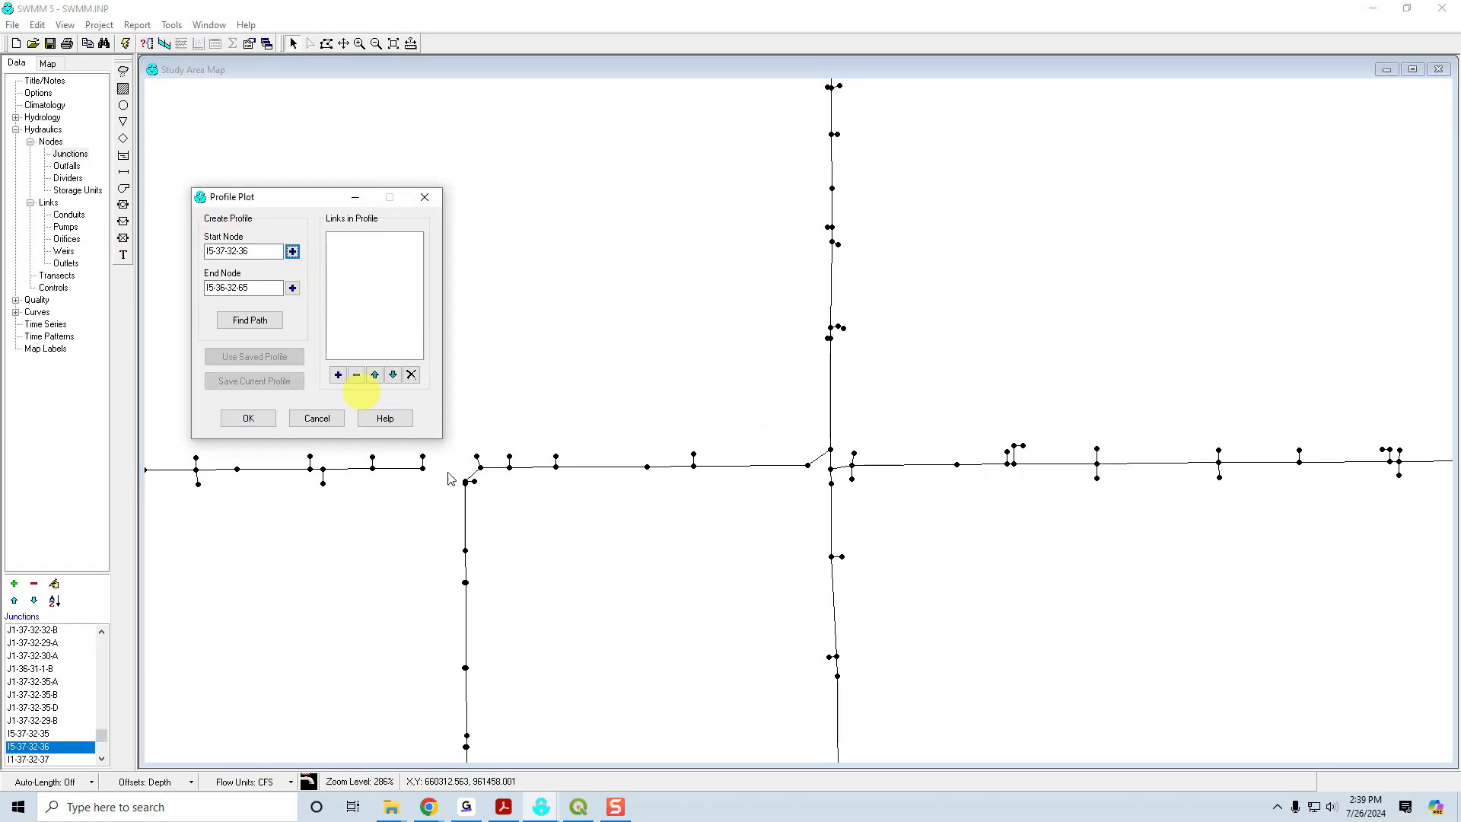
left_click(837, 676)
left_click(292, 288)
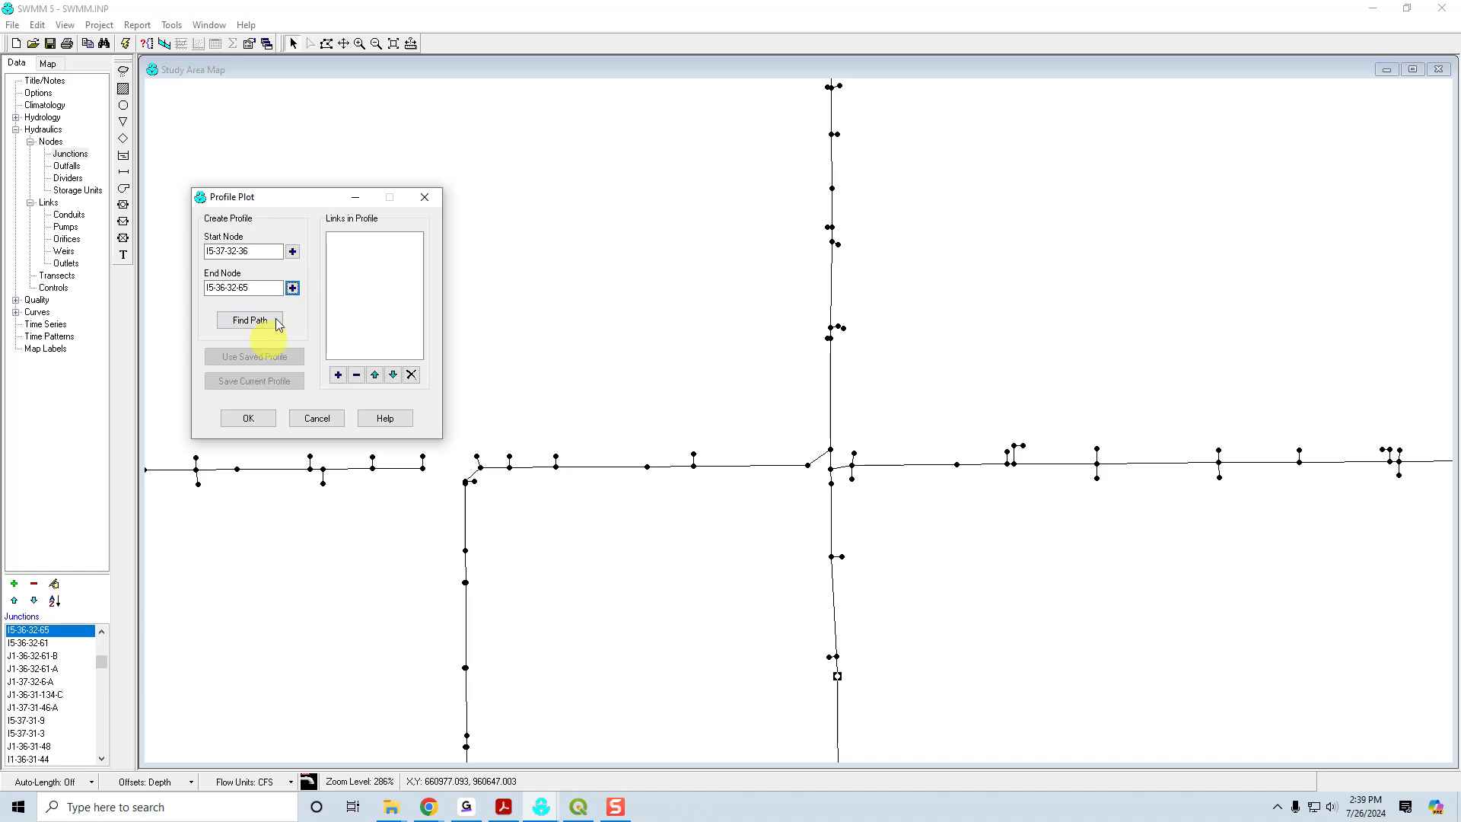
left_click(250, 319)
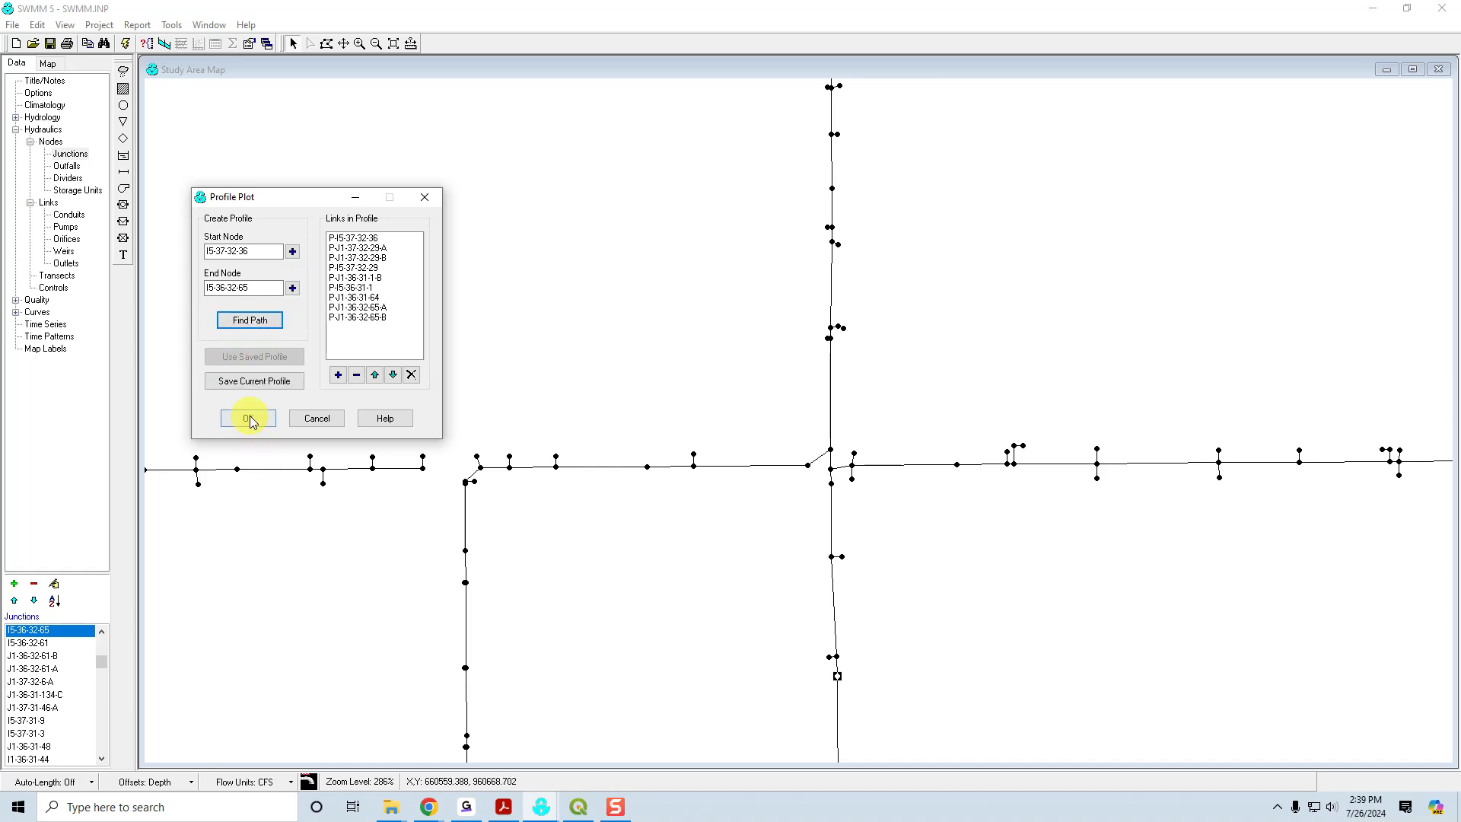
left_click(248, 417)
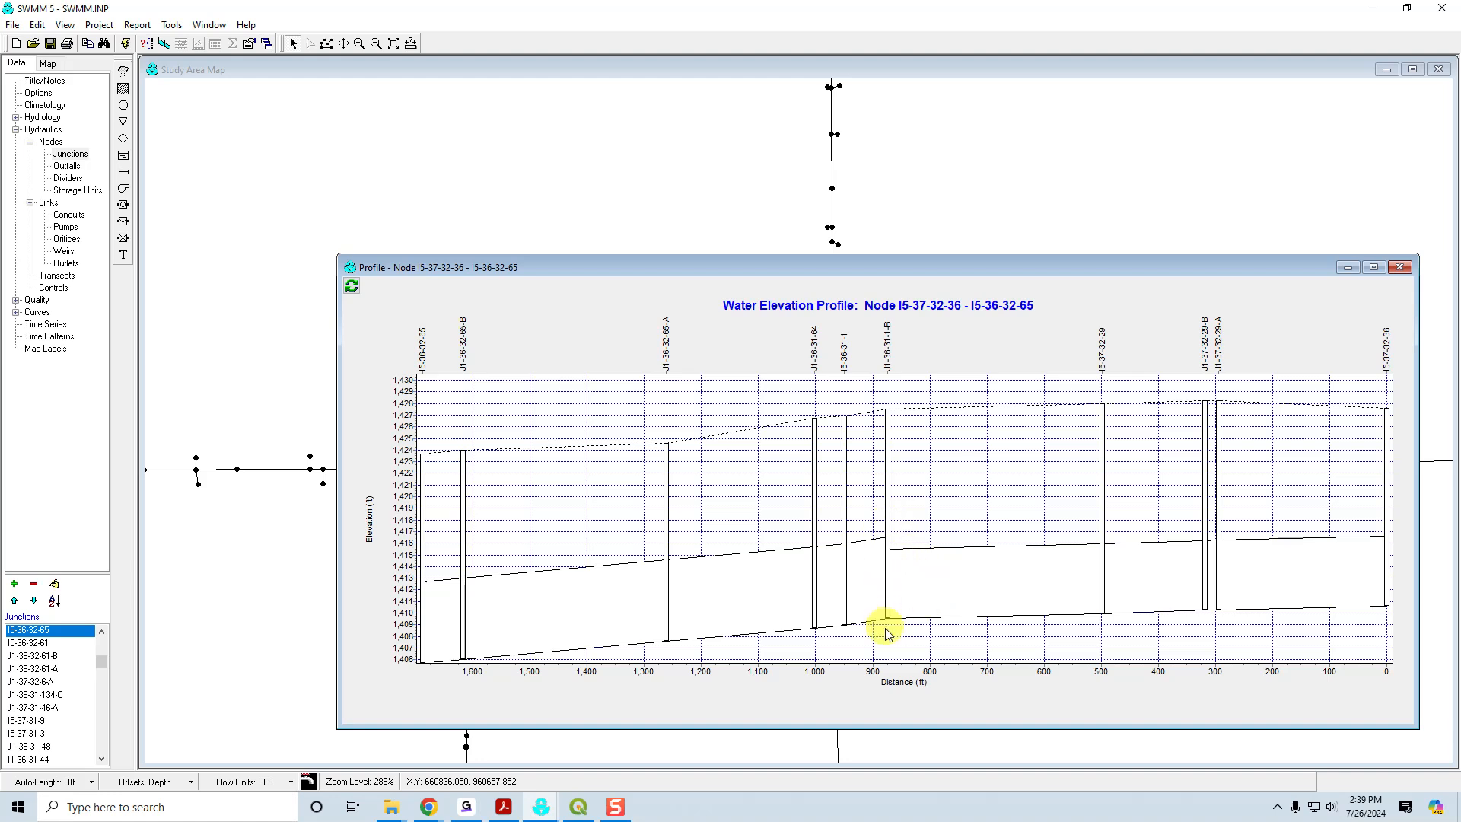
left_click(1401, 268)
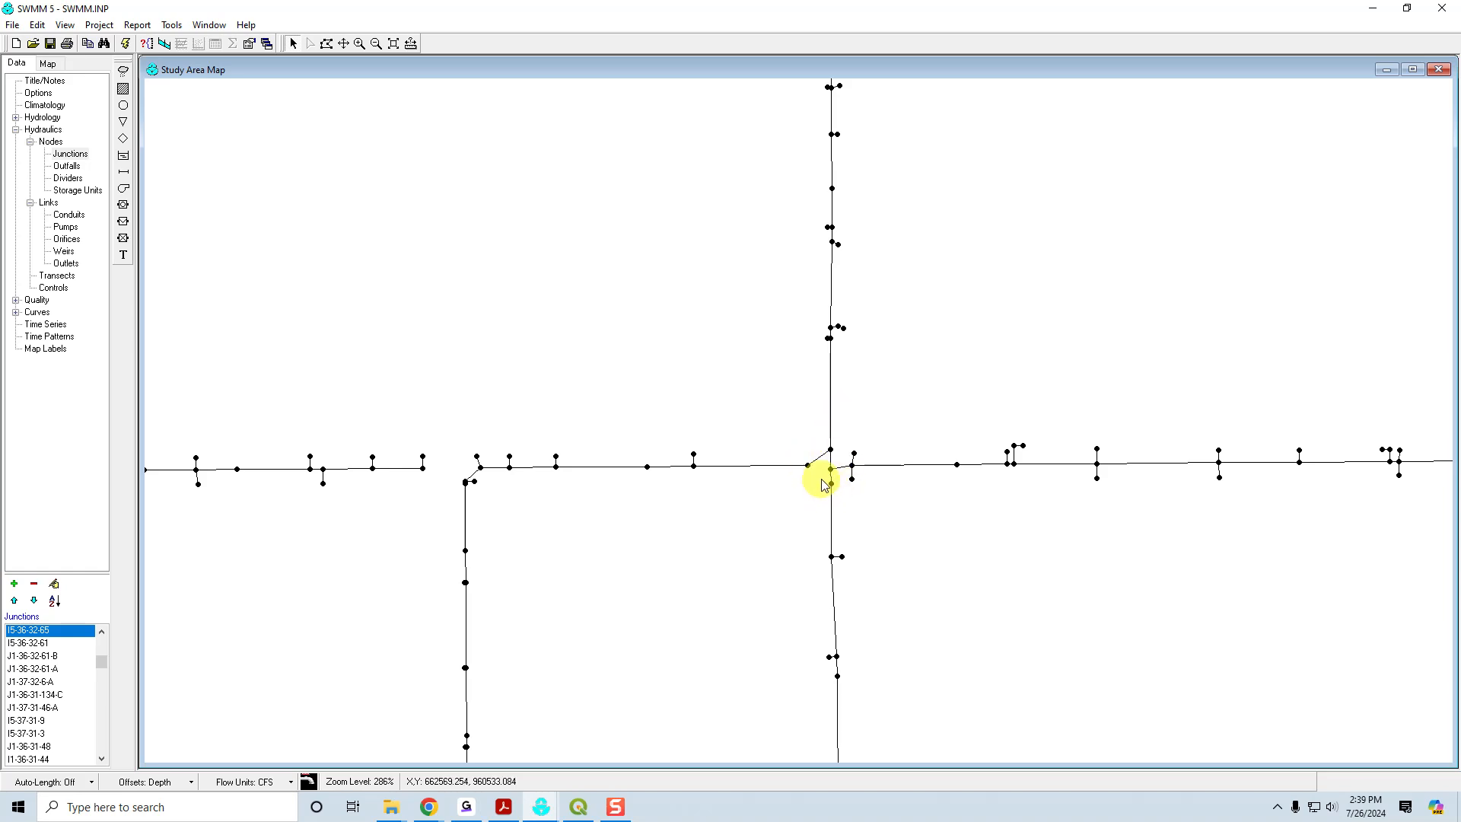
- Switch to QGIS and set the symbol layer type of the L3Conduits layer to Arrow under Single Symbol
left_click(578, 808)
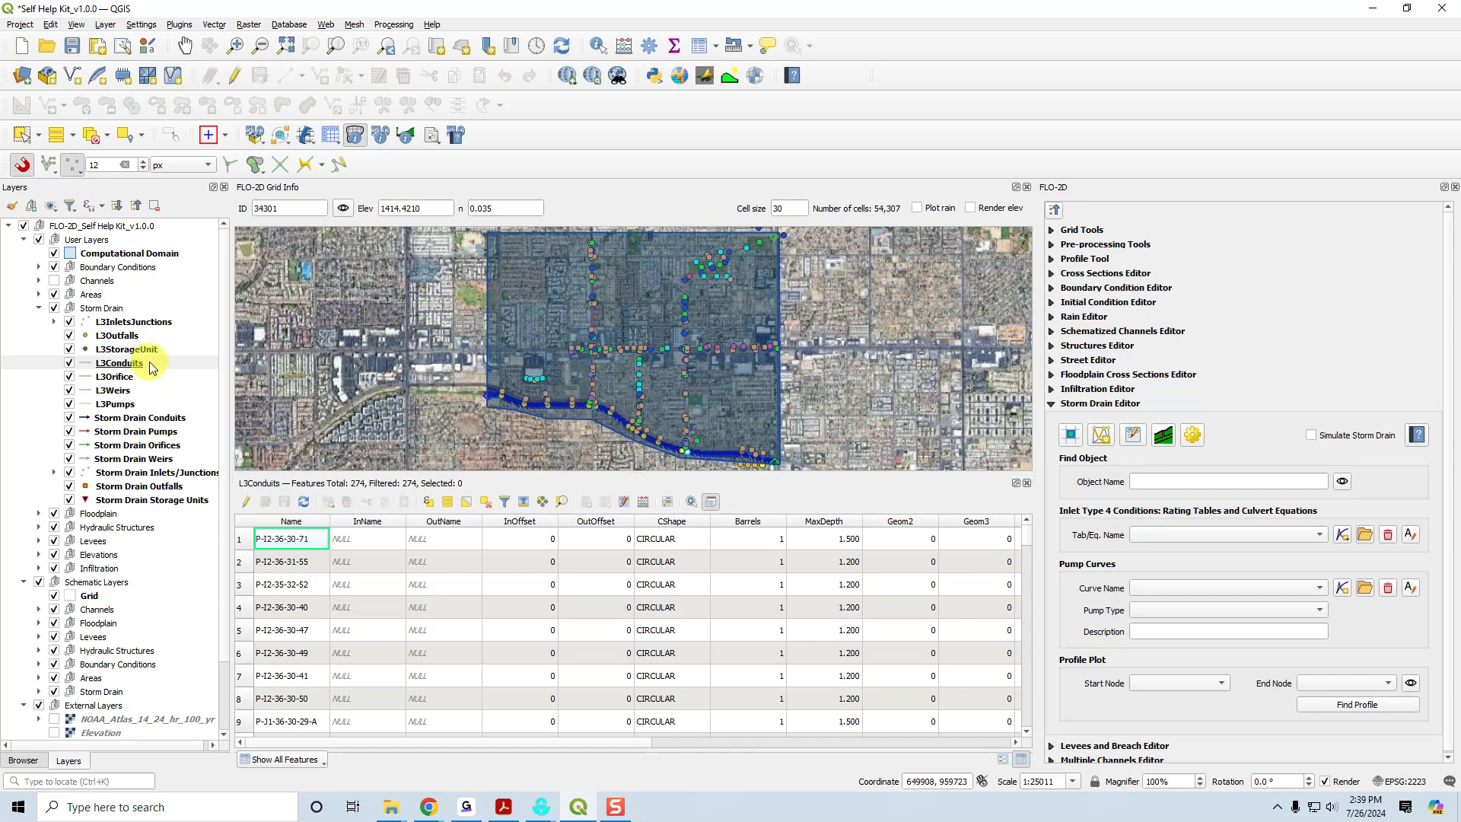
double_click(119, 365)
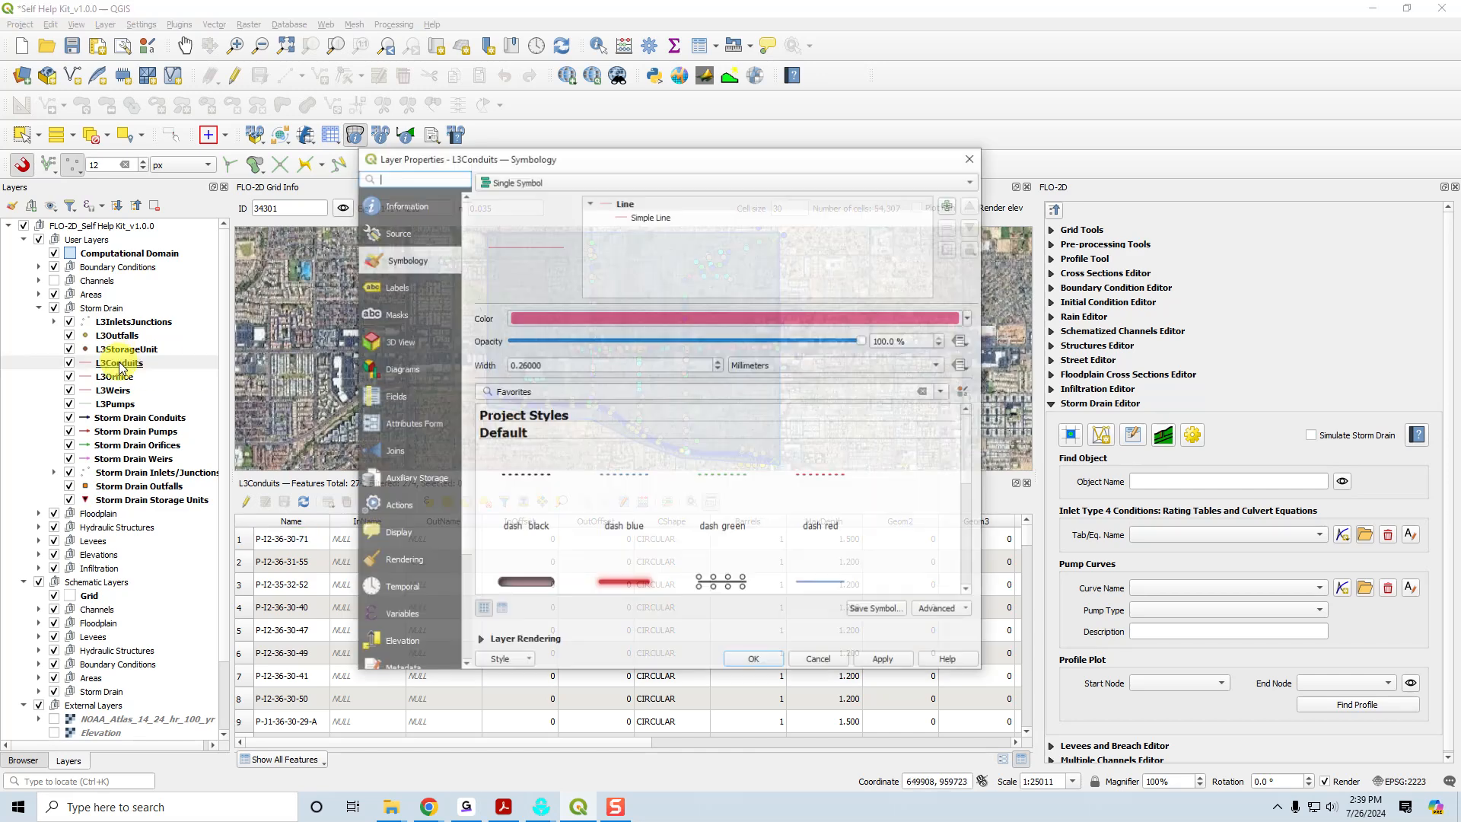
left_click(529, 182)
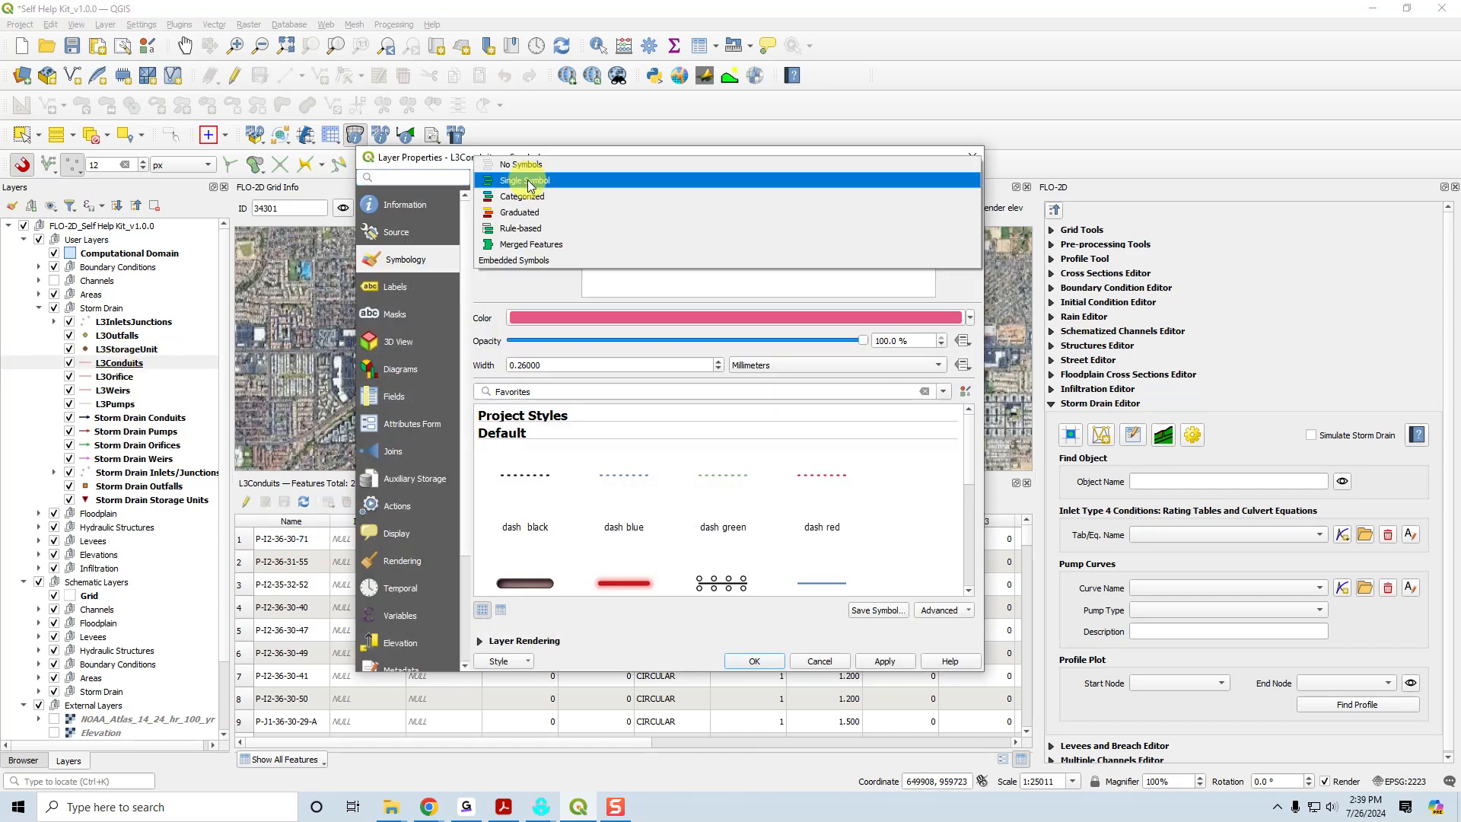
left_click(531, 182)
left_click(624, 219)
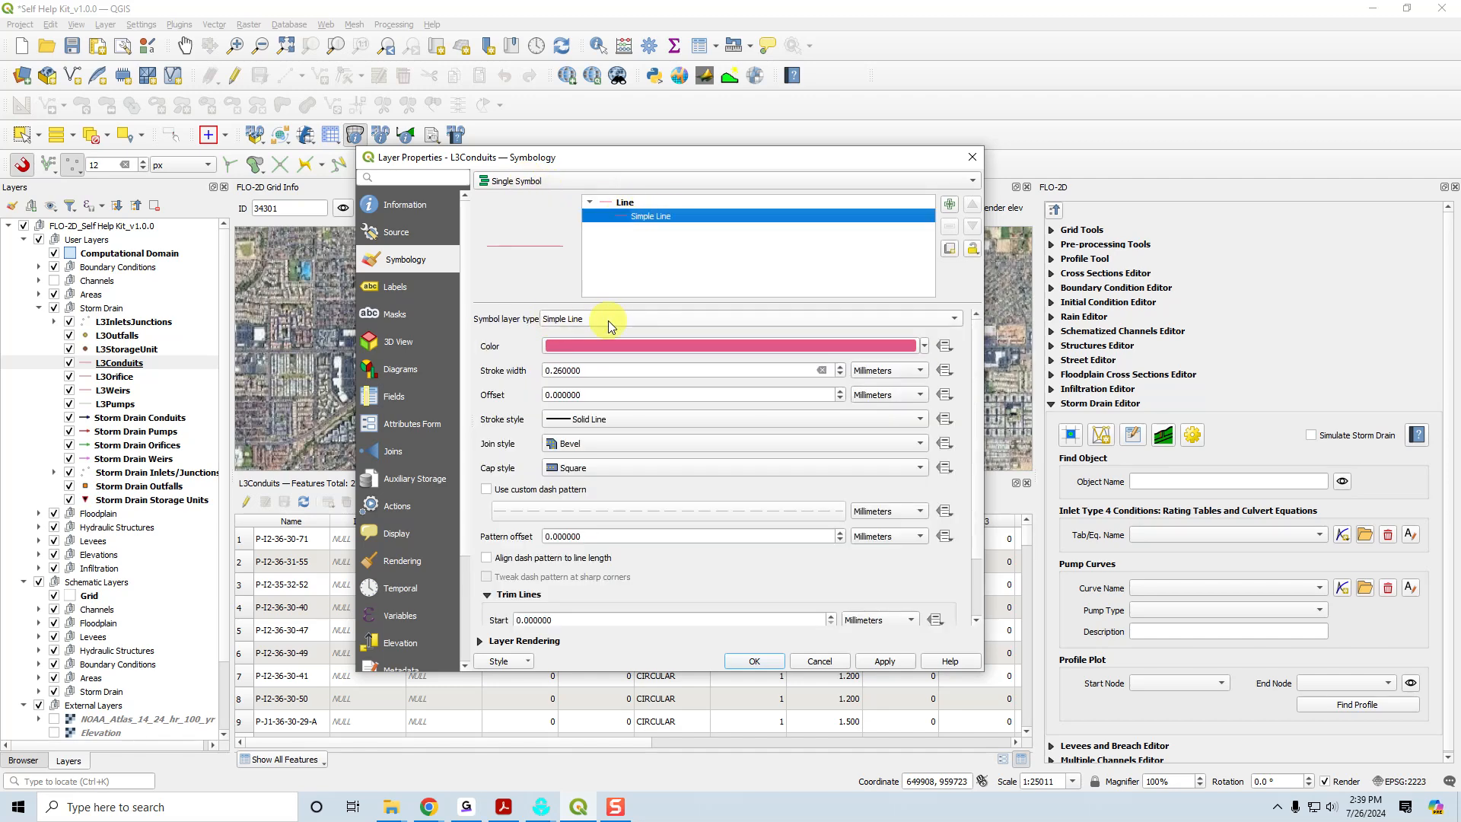
left_click(609, 322)
left_click(609, 210)
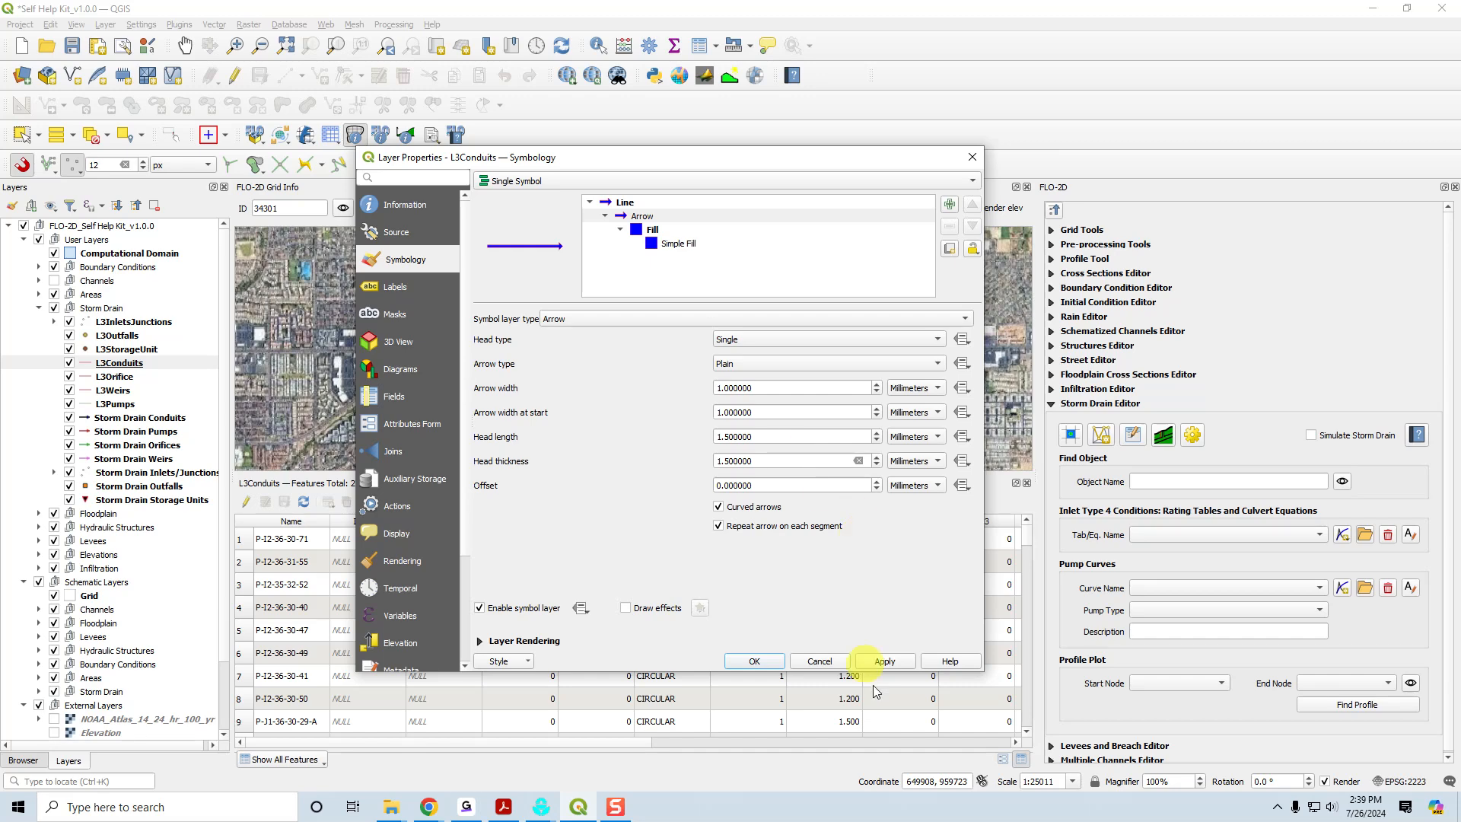
left_click(753, 662)
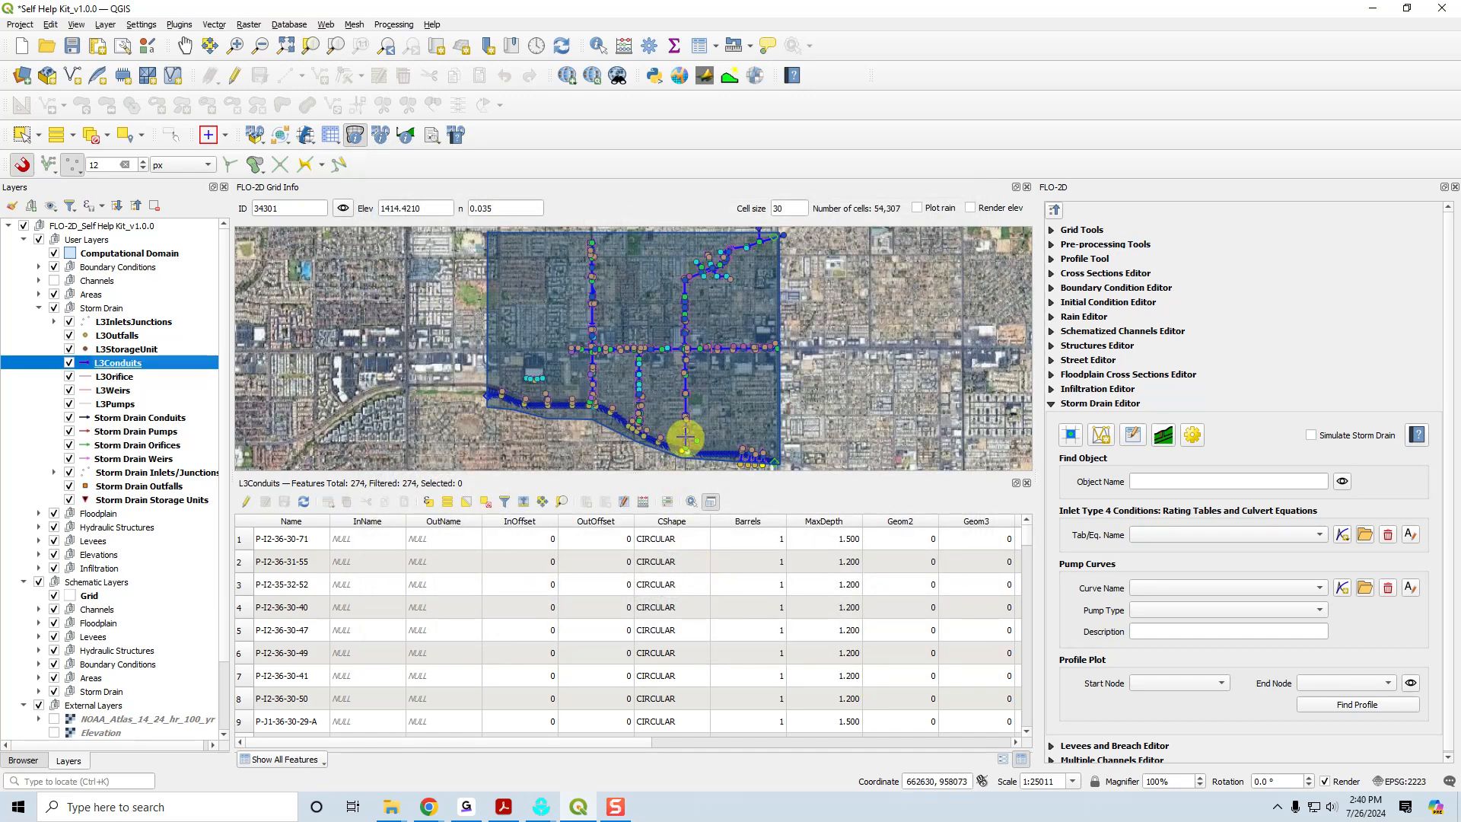
- Examine the direction arrows of the L3Conduits lines around the pipe intersection on the map
scroll(668, 347, "up", 3)
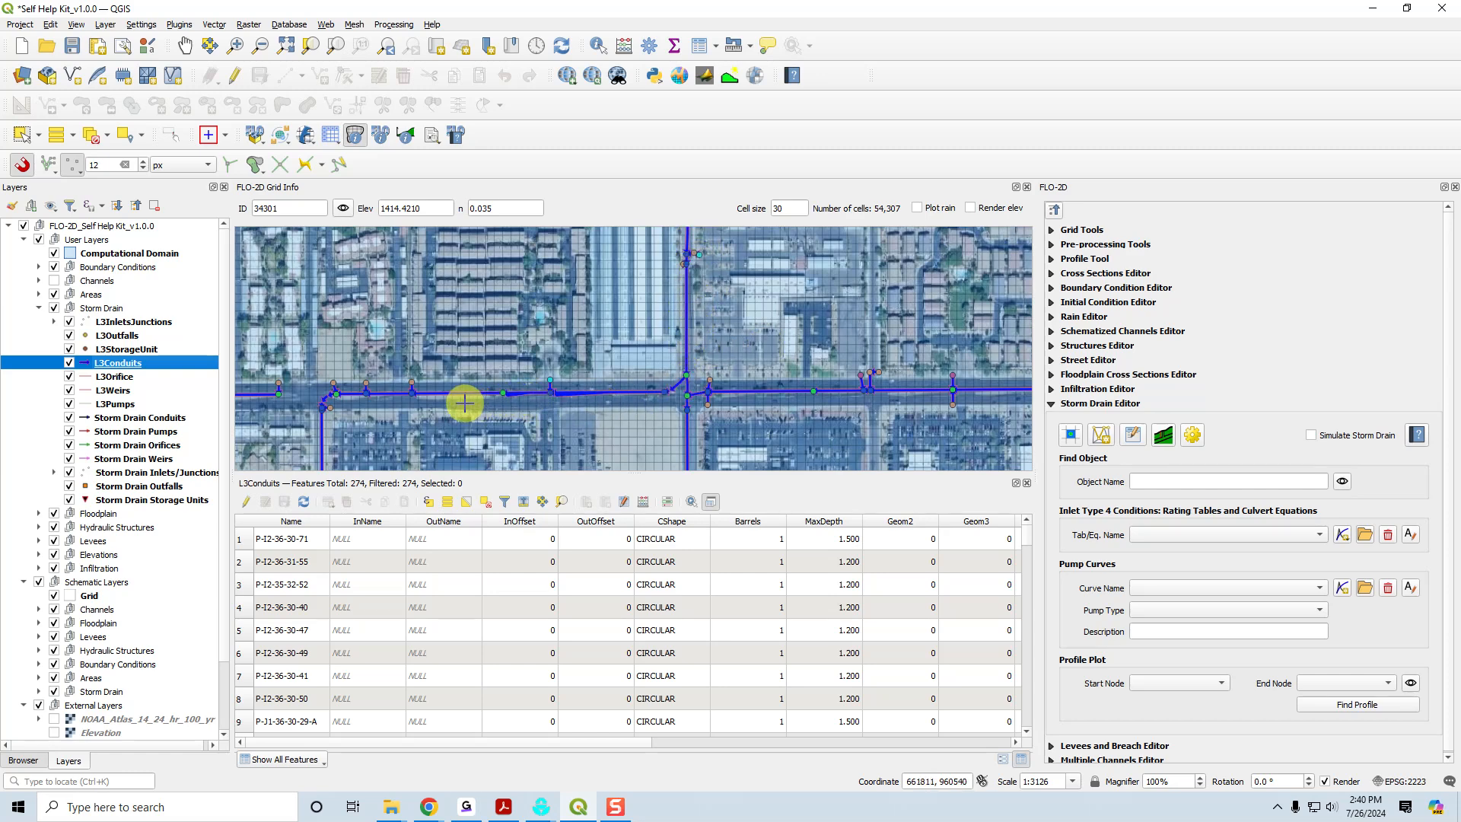
scroll(462, 401, "up", 1)
scroll(462, 401, "down", 2)
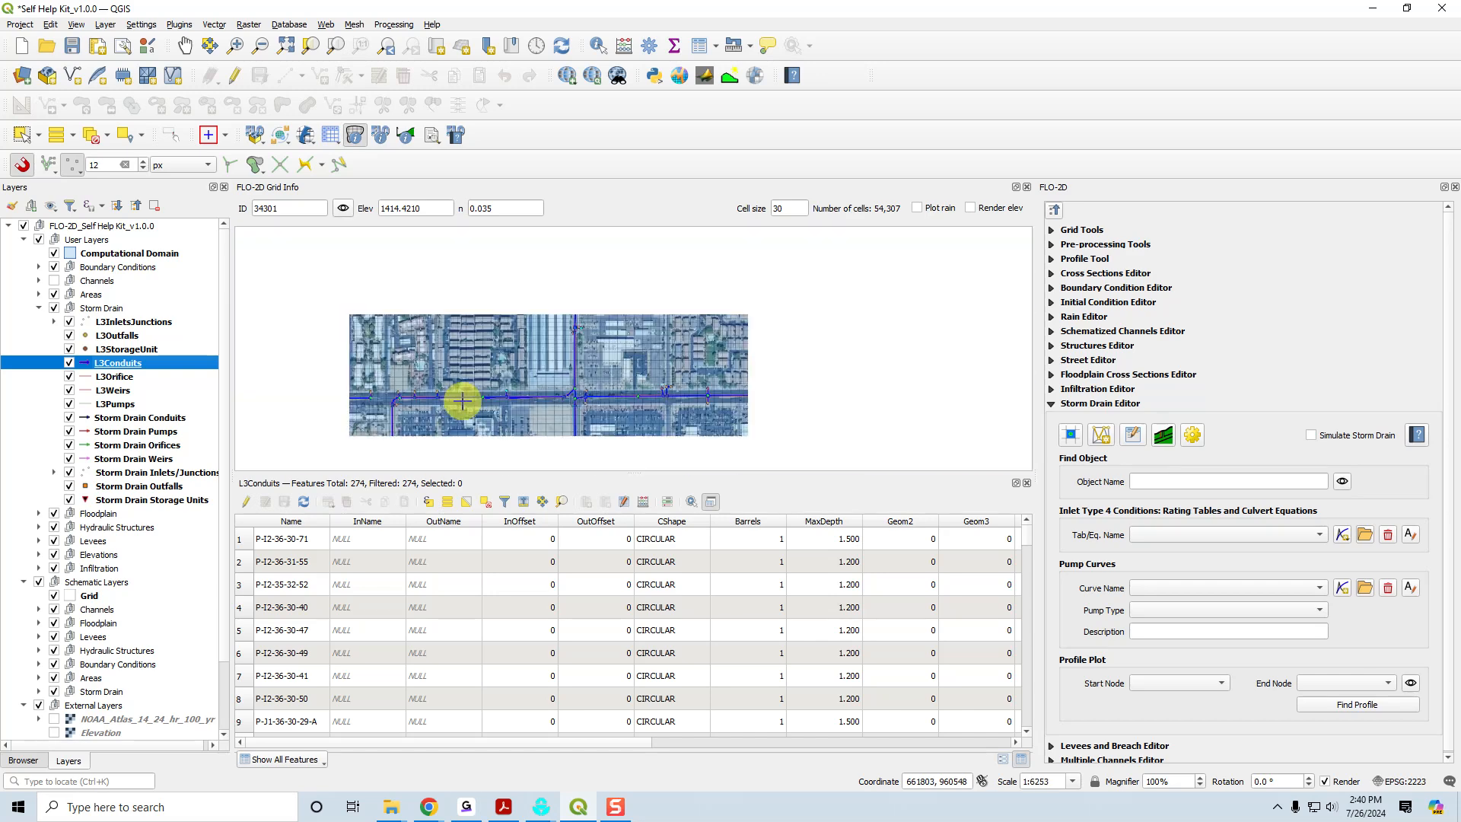
left_click_drag(446, 419, 506, 417)
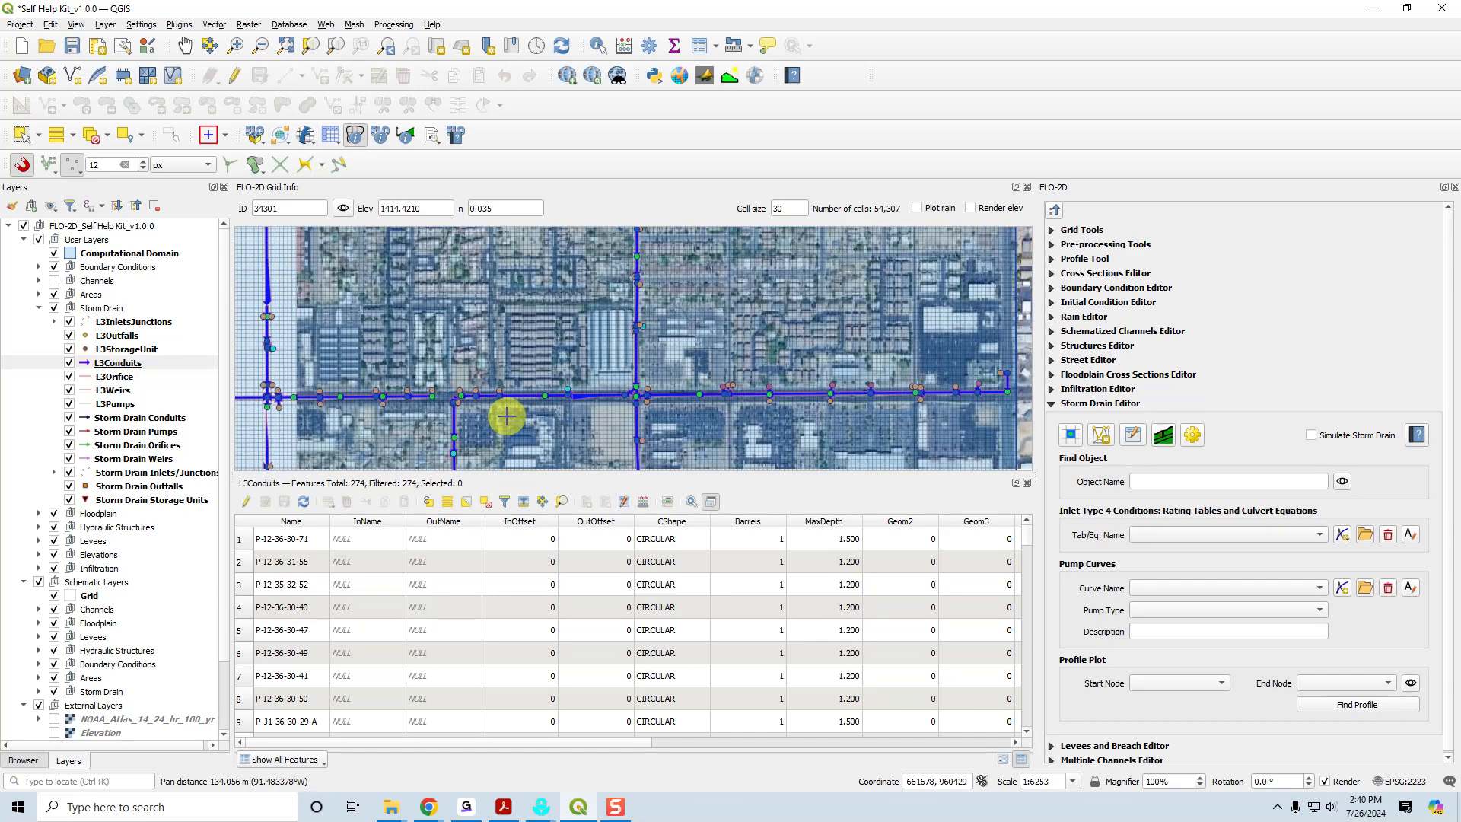
scroll(506, 416, "up", 1)
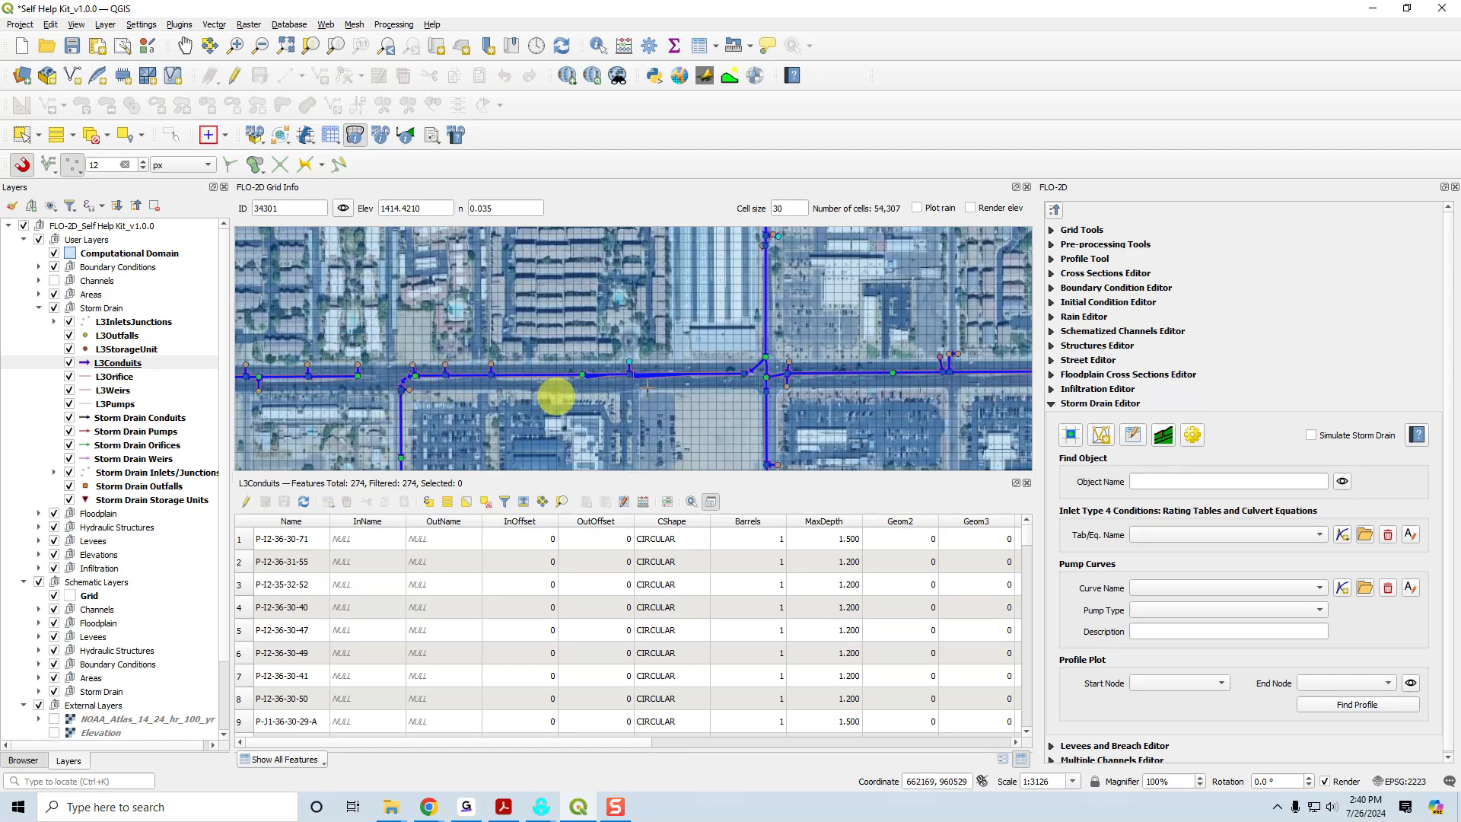
- Make the L3Conduits layer editable and reverse the conduit line along the main street between its junctions
left_click(128, 368)
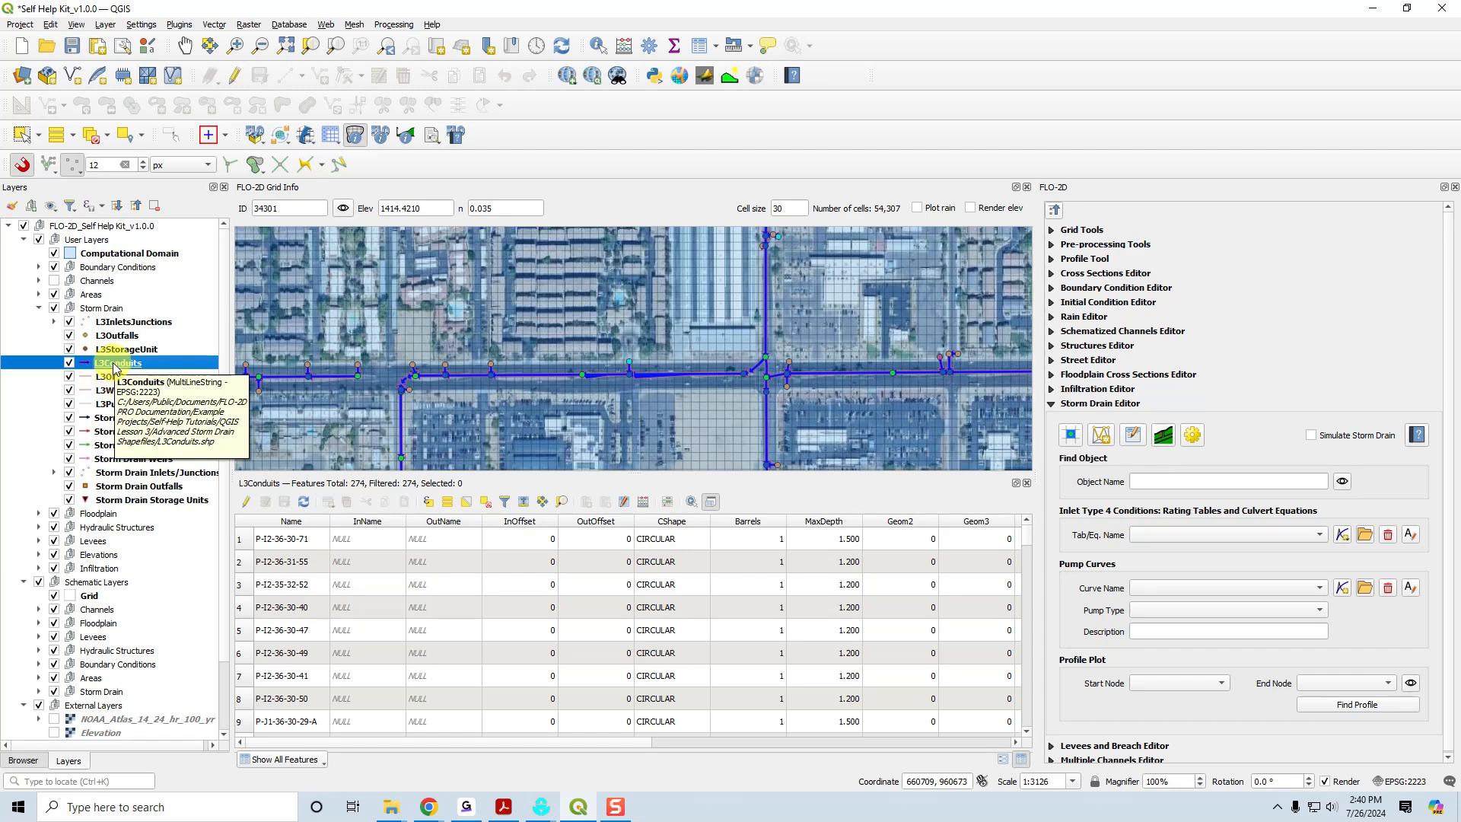
left_click(236, 84)
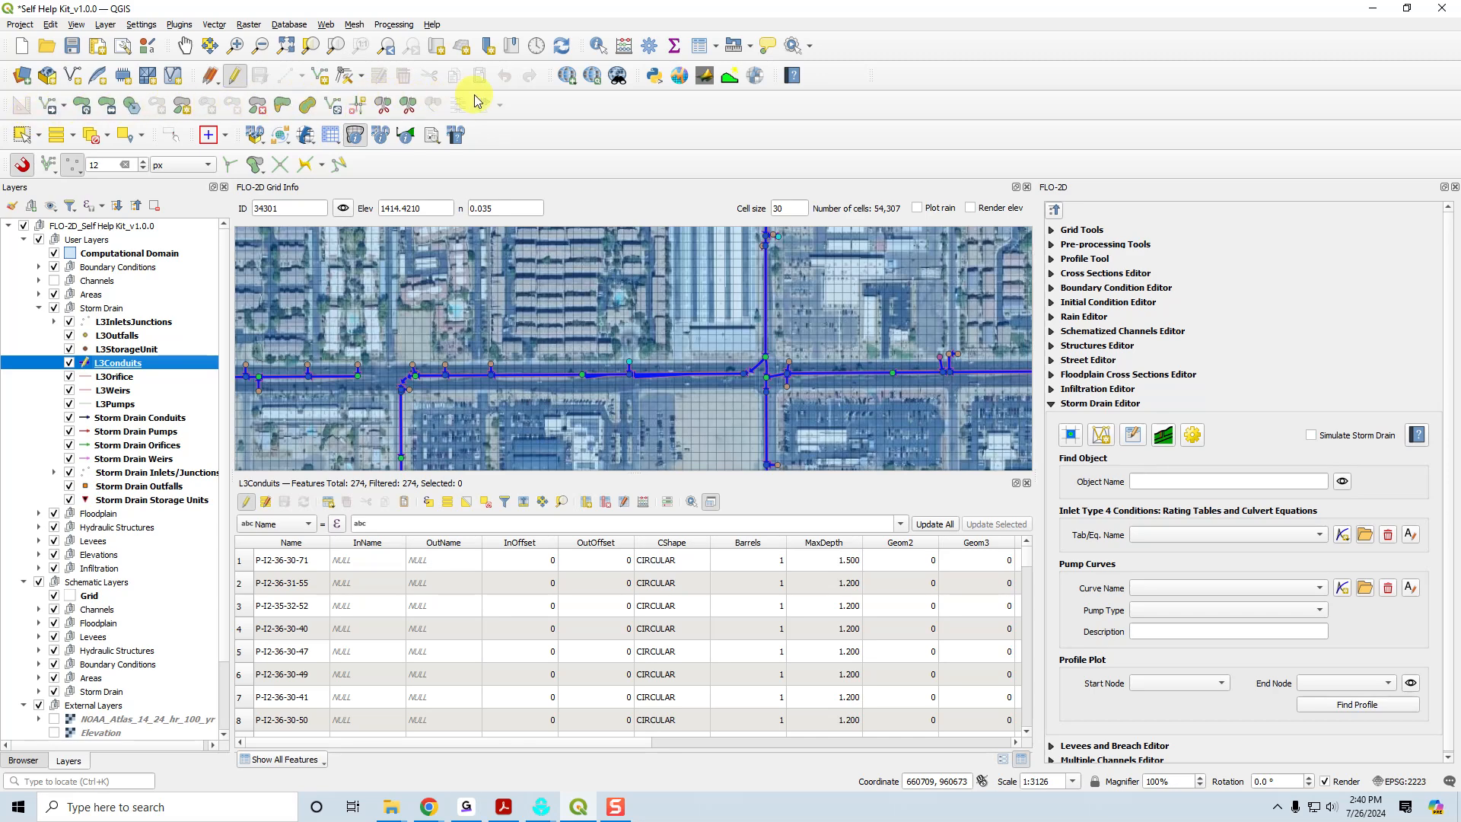
right_click(552, 111)
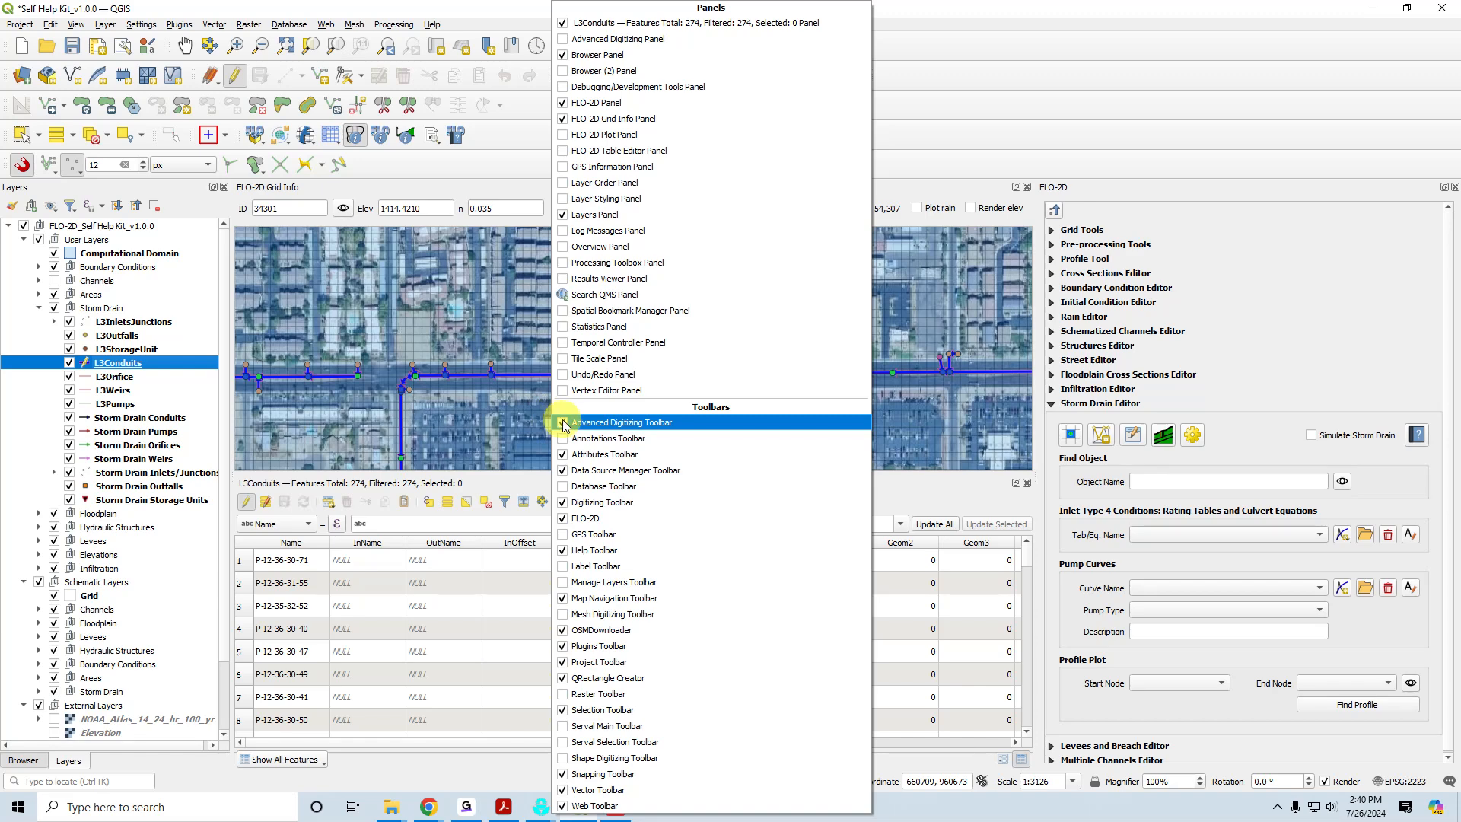
left_click(335, 107)
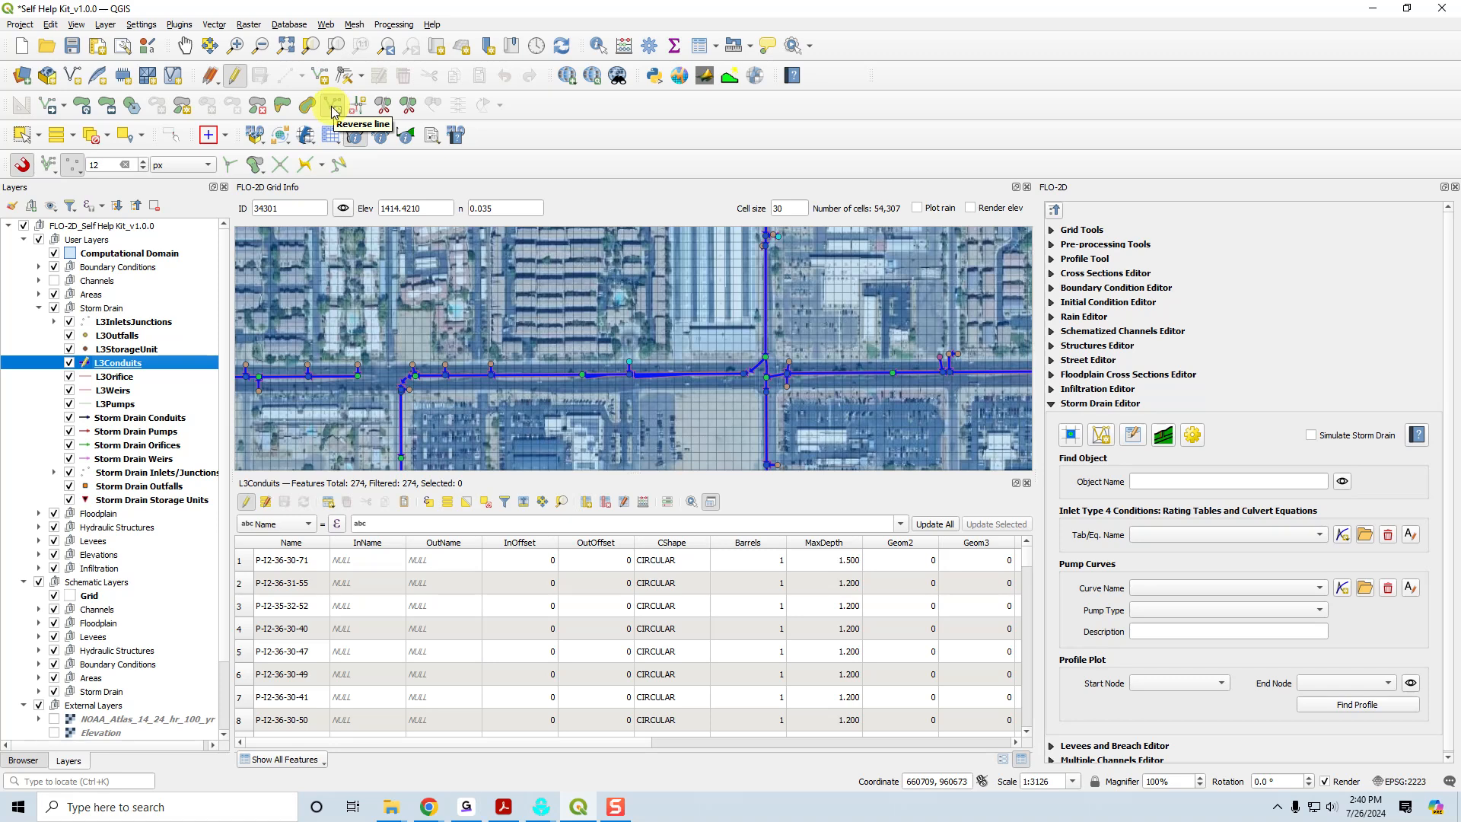
left_click(335, 107)
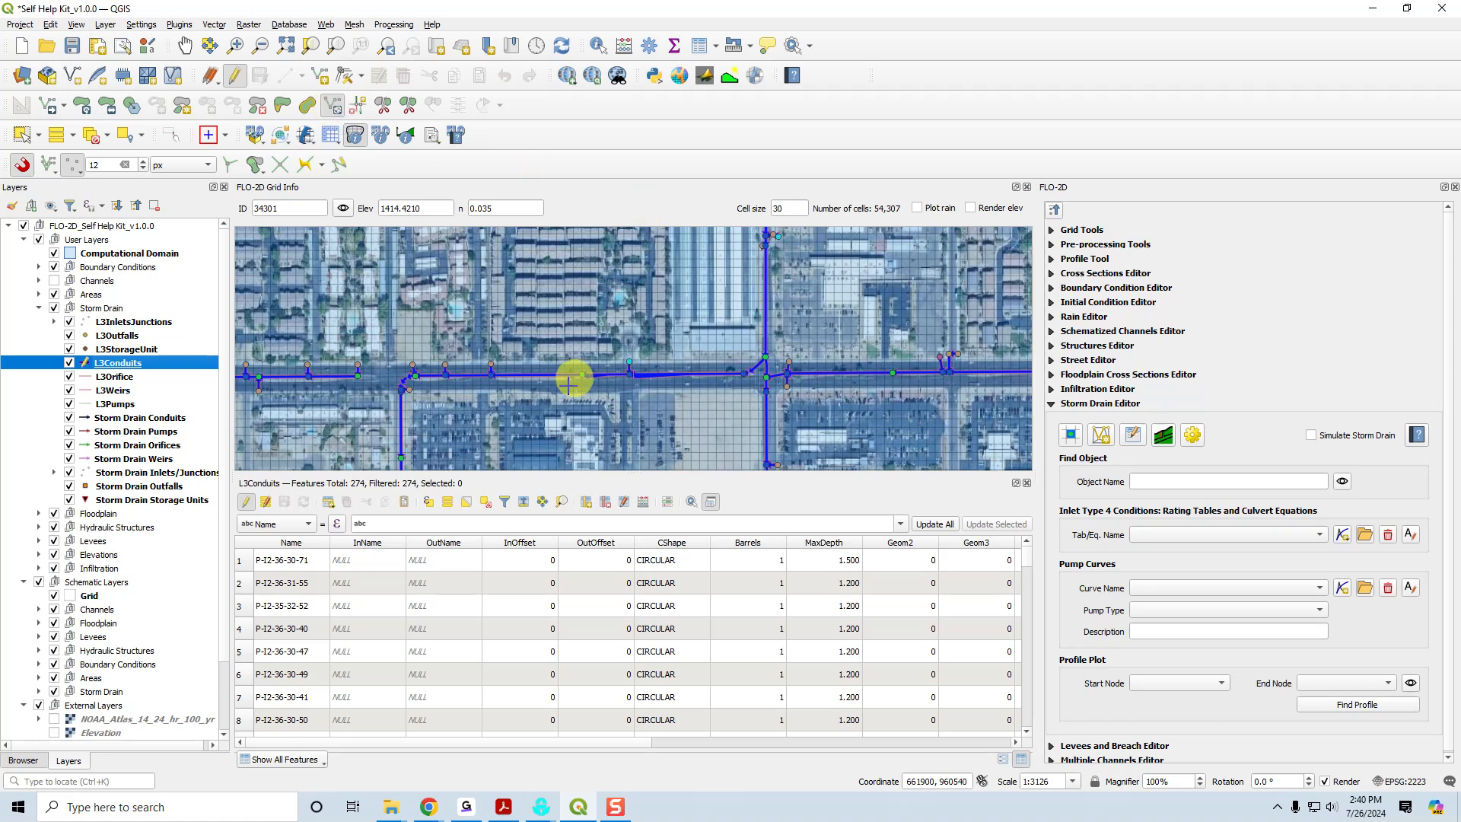
left_click(523, 375)
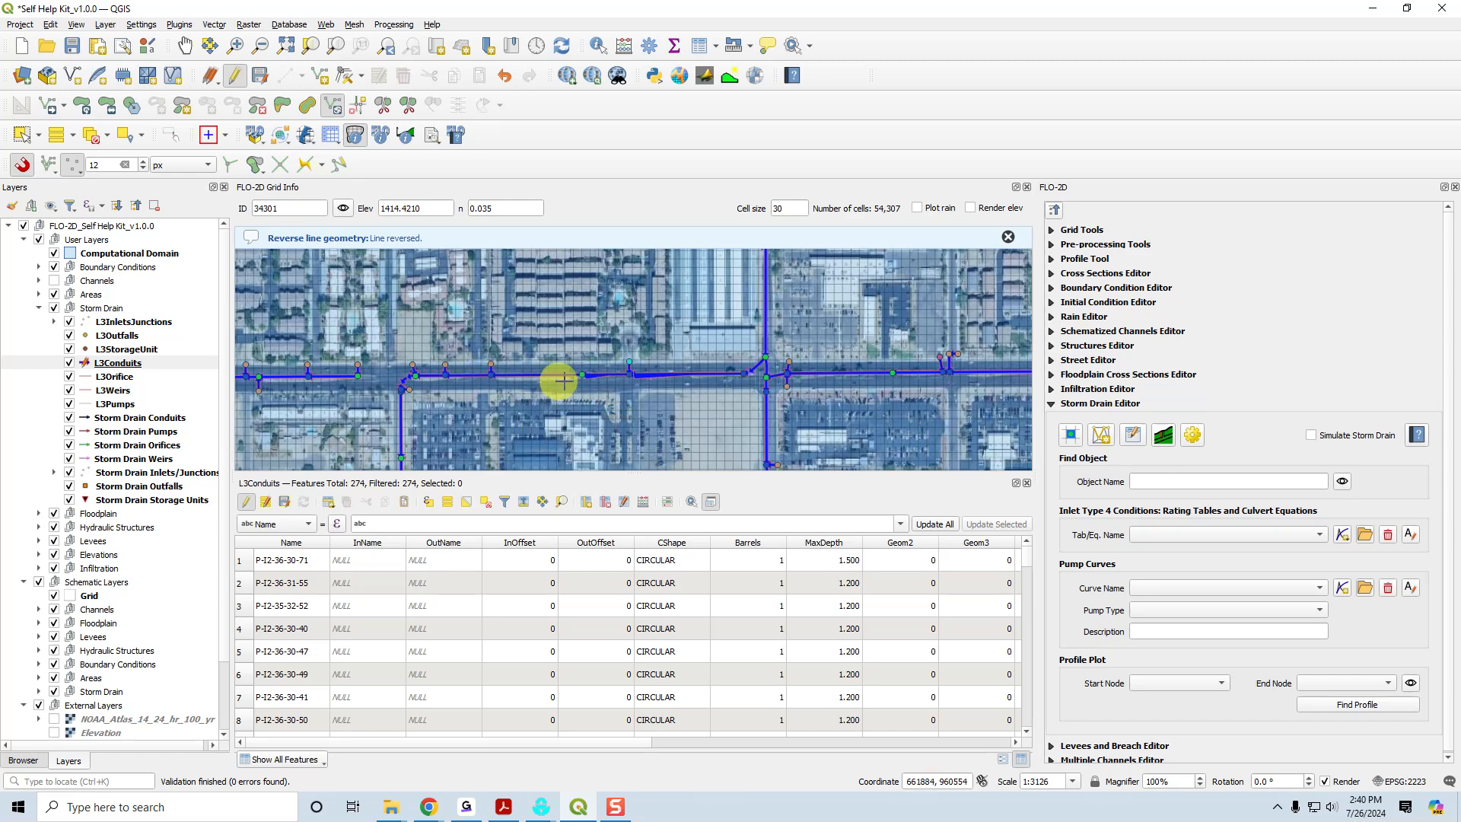
scroll(526, 378, "up", 1)
scroll(524, 395, "down", 1)
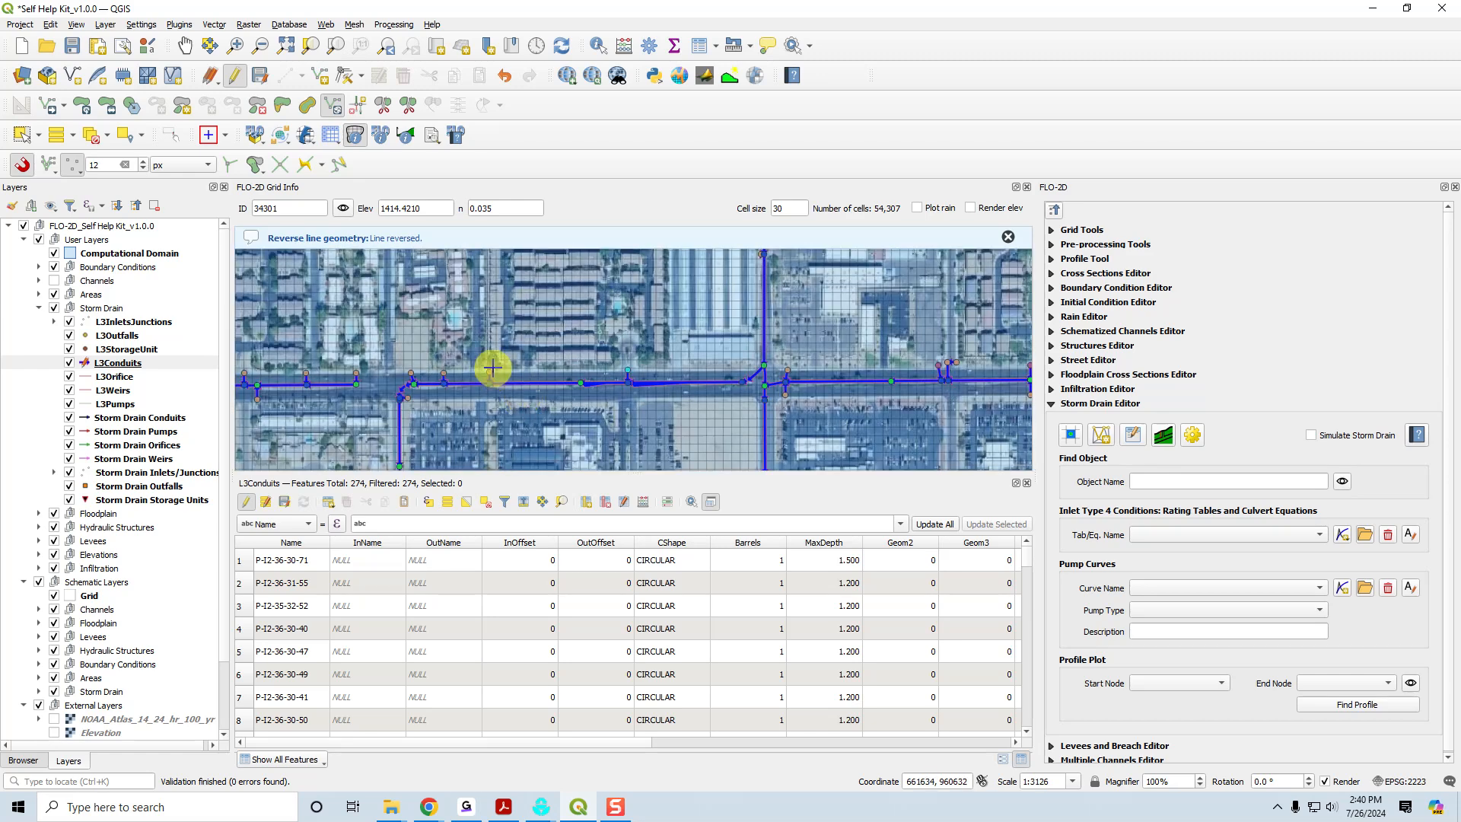
- Hide the Google Satellite basemap so the conduit arrows stand out on the map
scroll(16, 724, "down", 2)
left_click(25, 733)
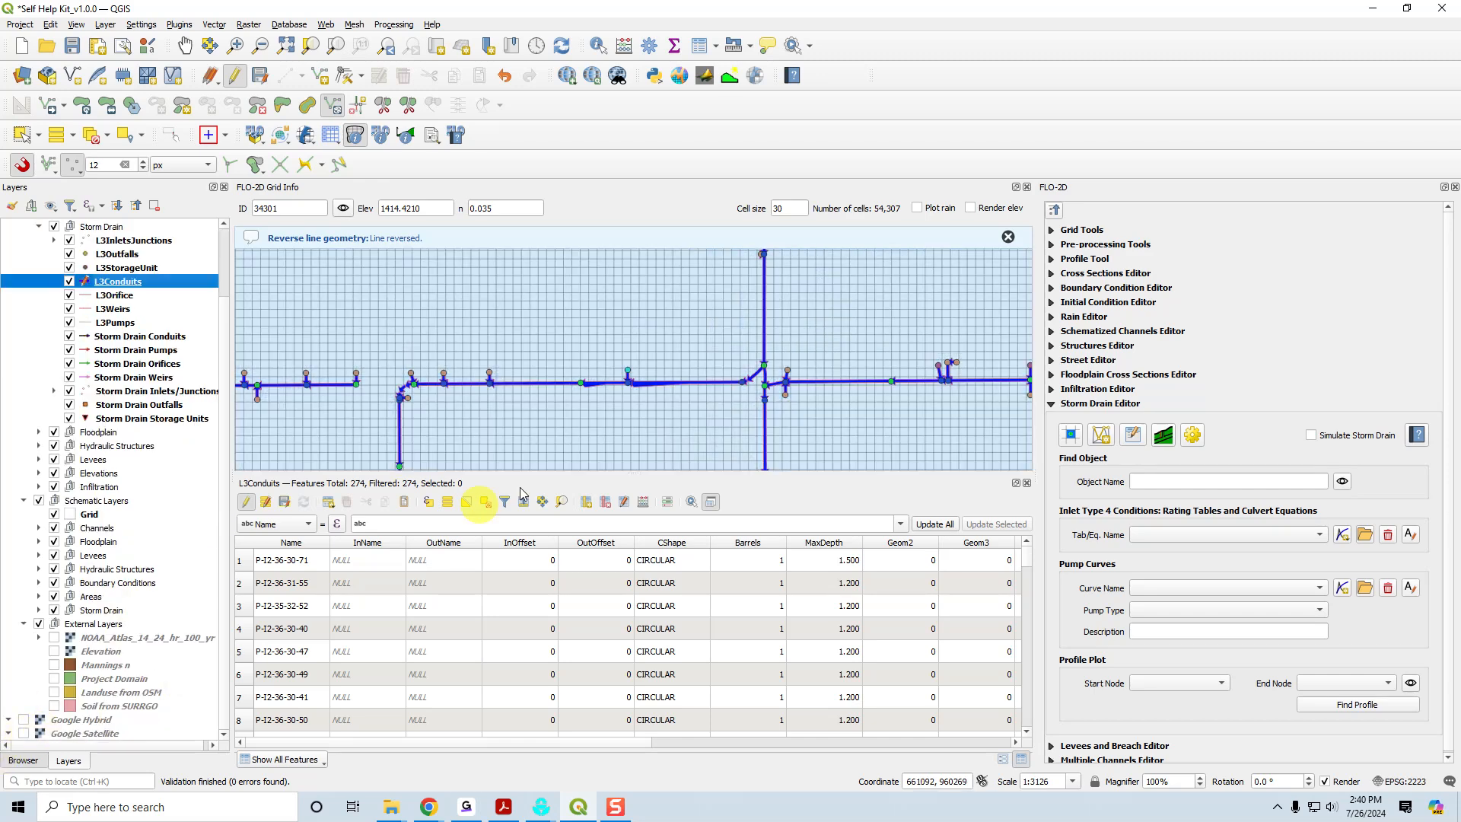
- Stop editing the L3Conduits layer and discard its line direction changes
left_click(754, 376)
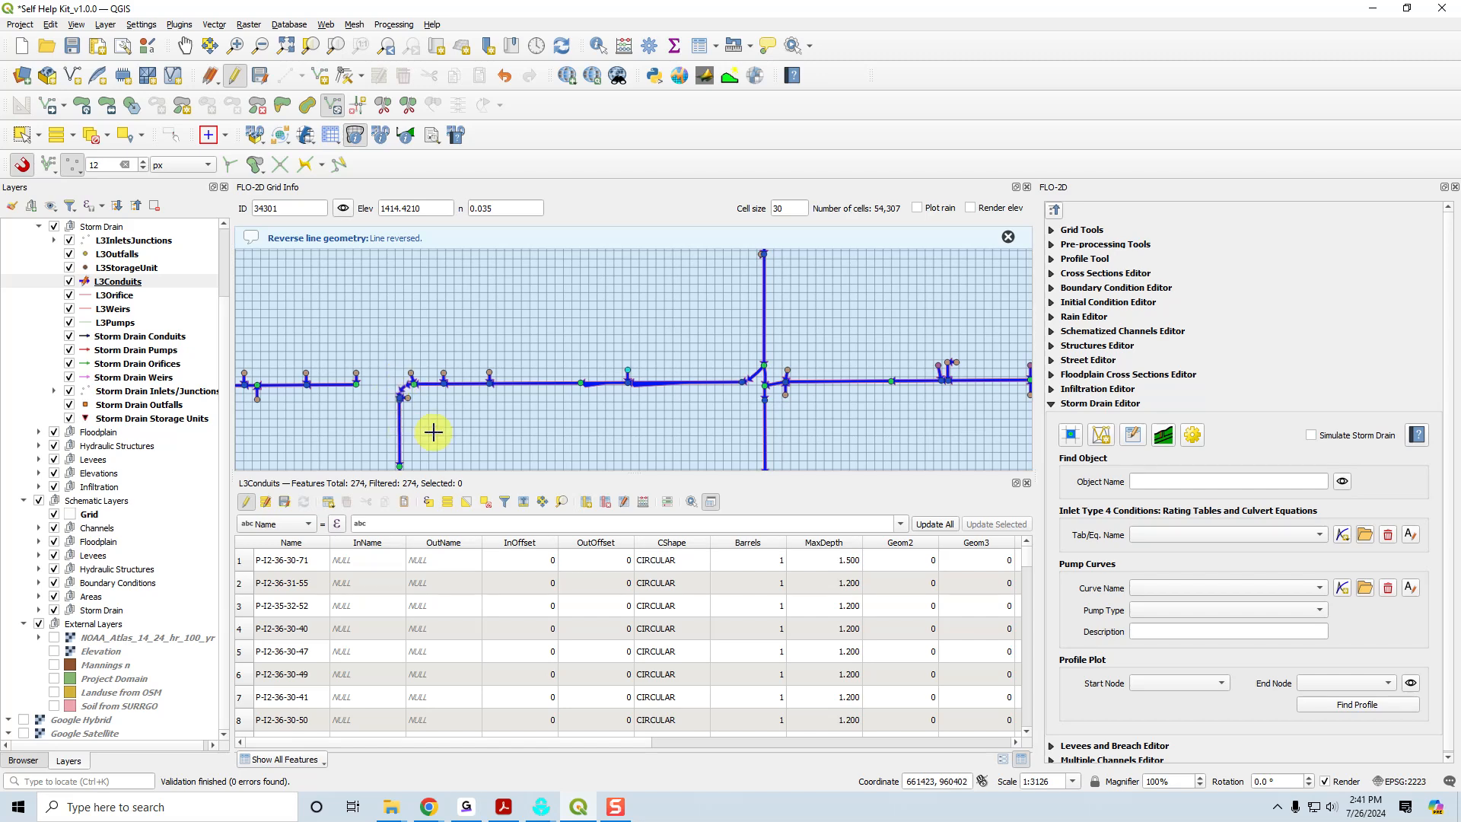
left_click_drag(521, 420, 531, 363)
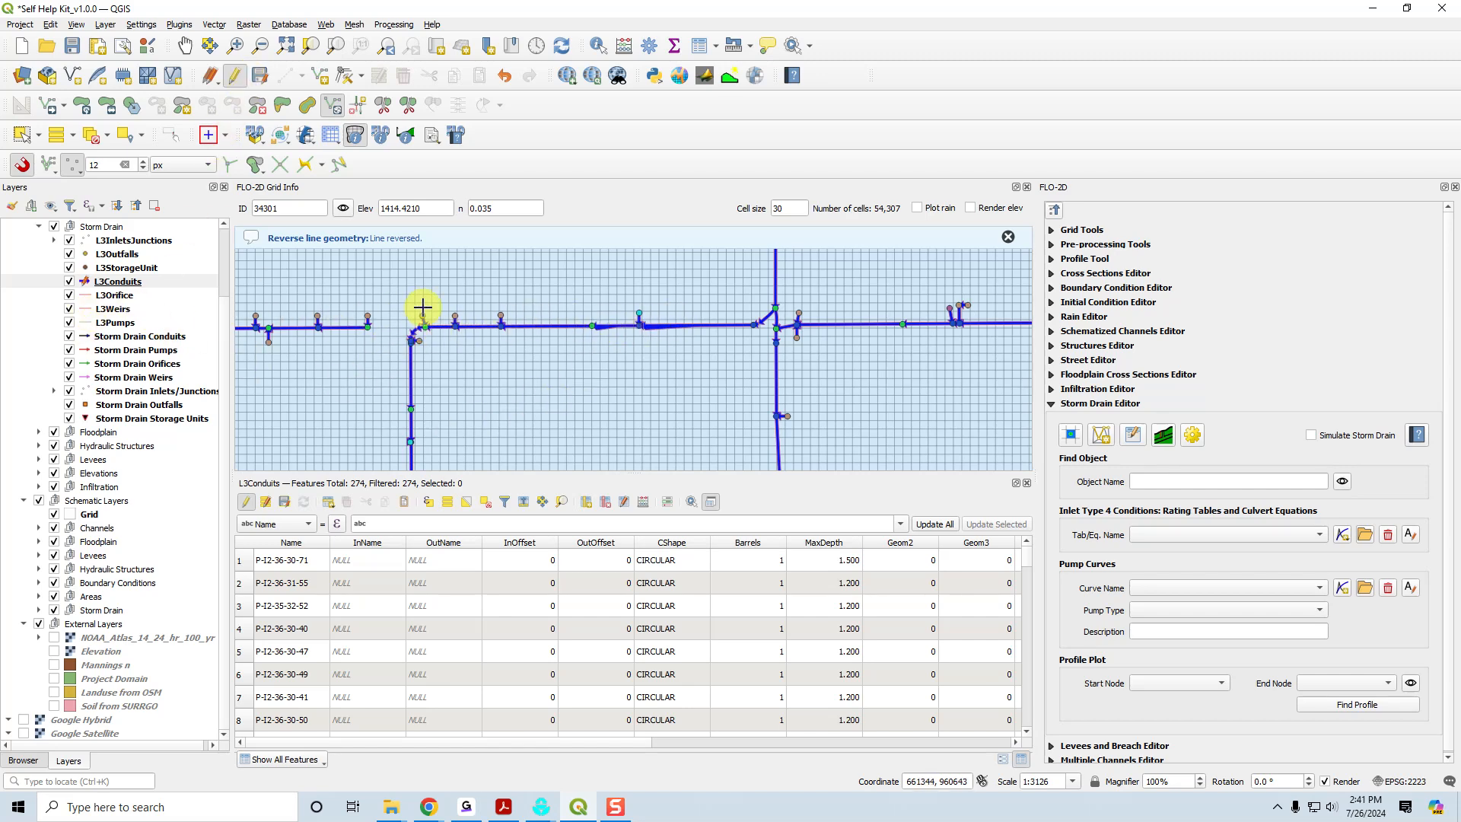
left_click(234, 77)
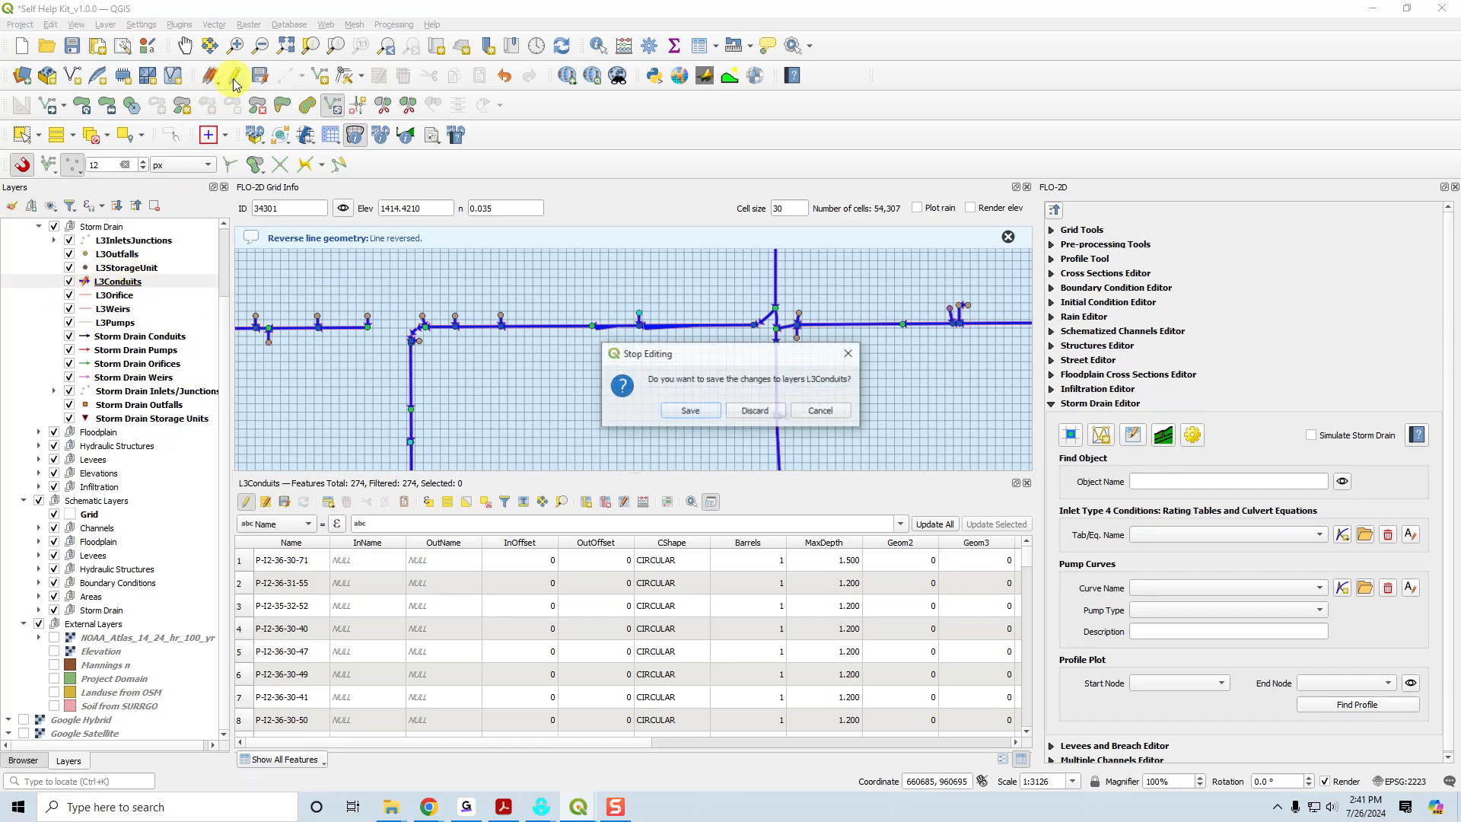
left_click(755, 412)
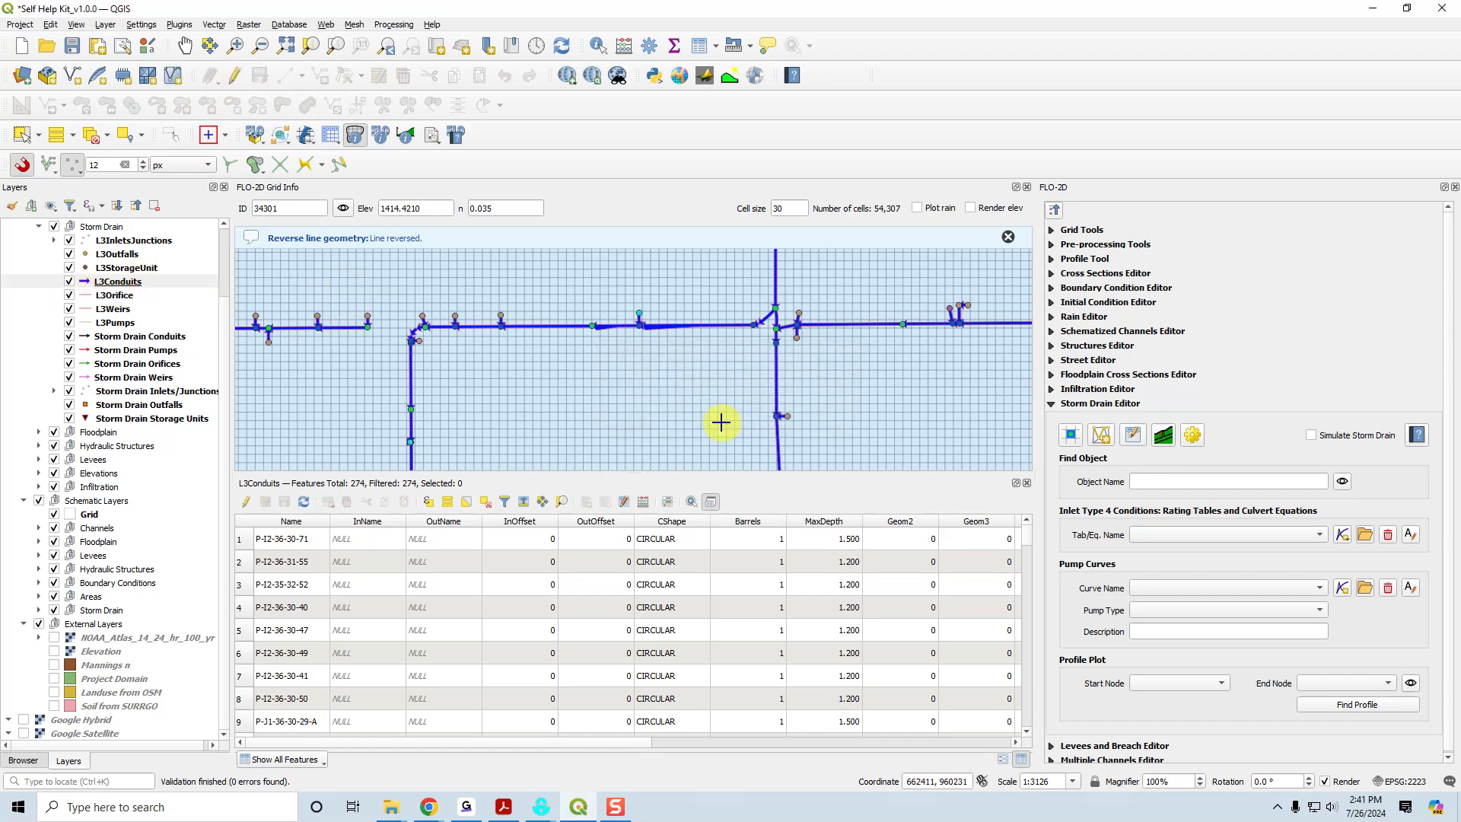
- Change the L3Conduits symbology to Graduated, using MaxDepth as the value
left_click(118, 282)
double_click(118, 283)
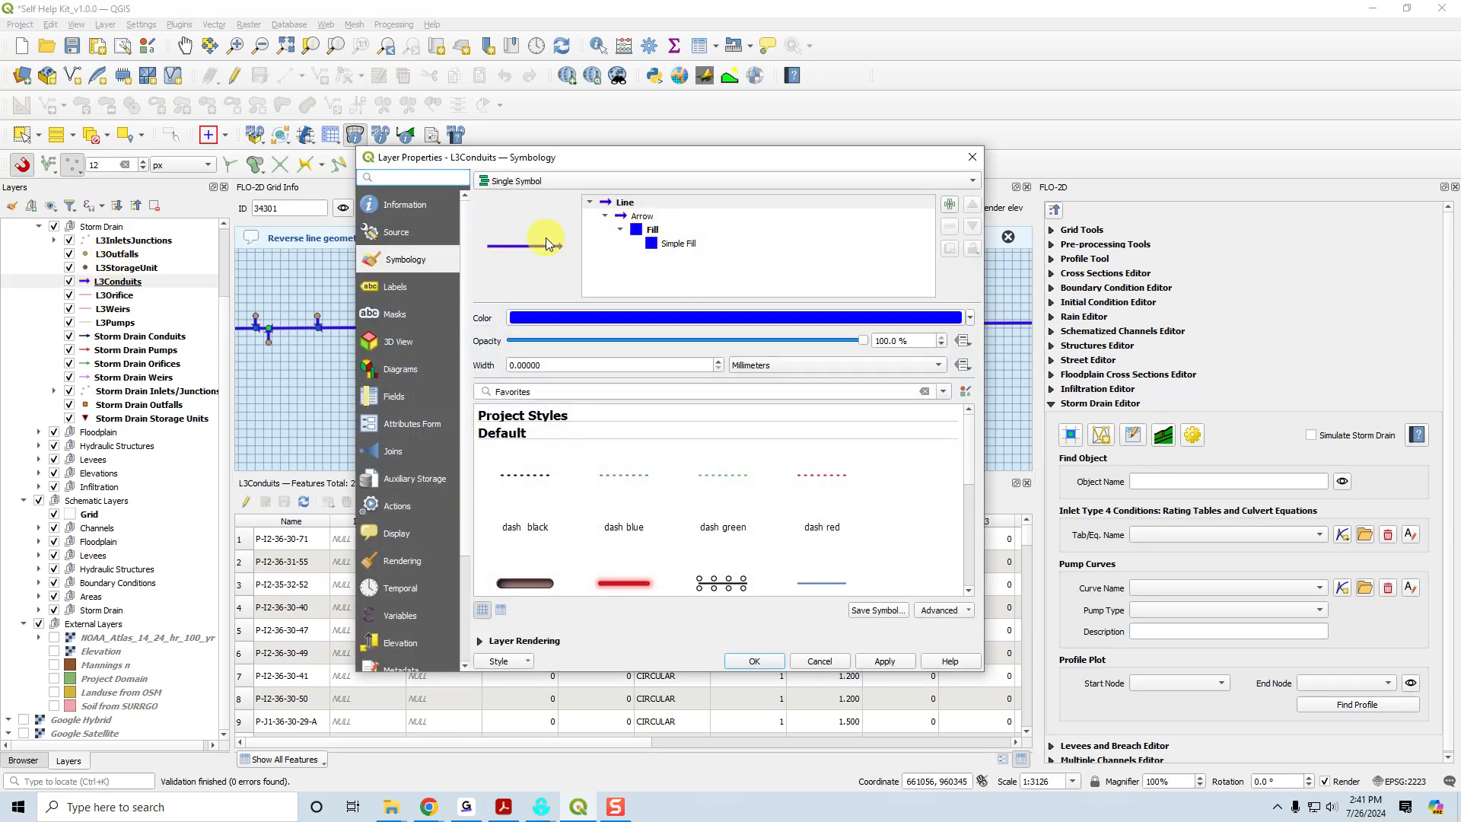
left_click(626, 204)
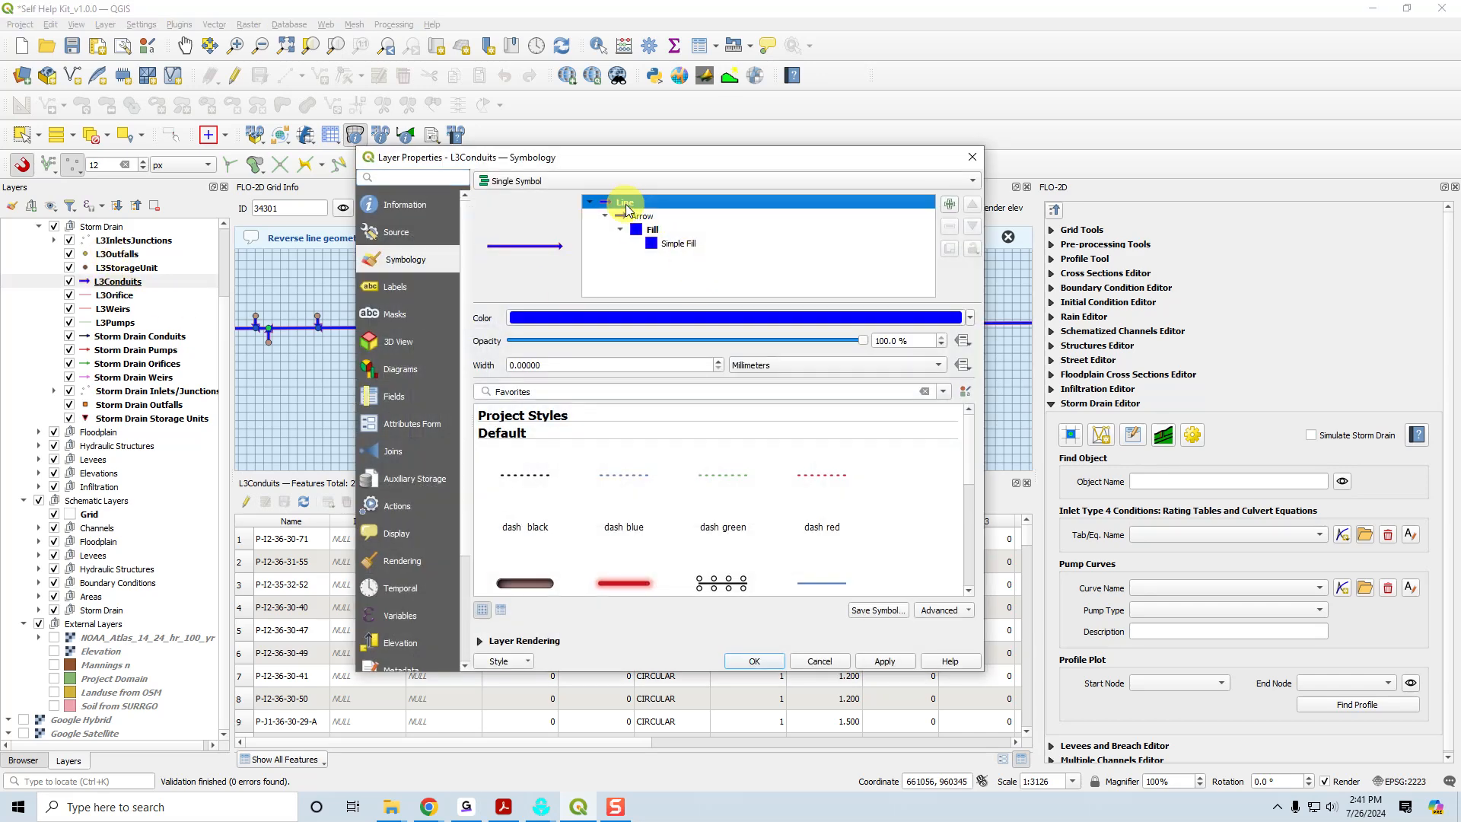
left_click(550, 181)
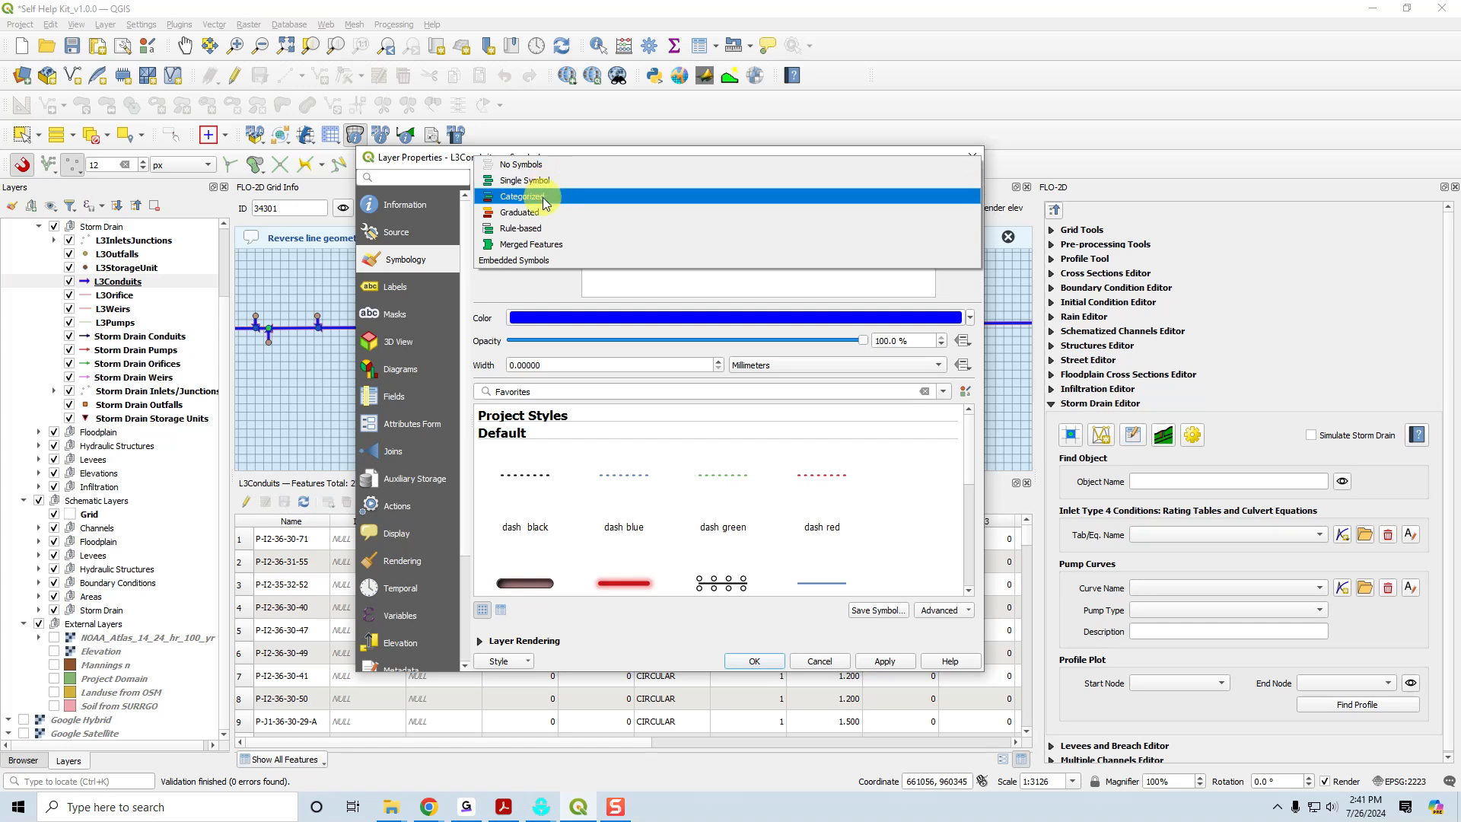
left_click(539, 213)
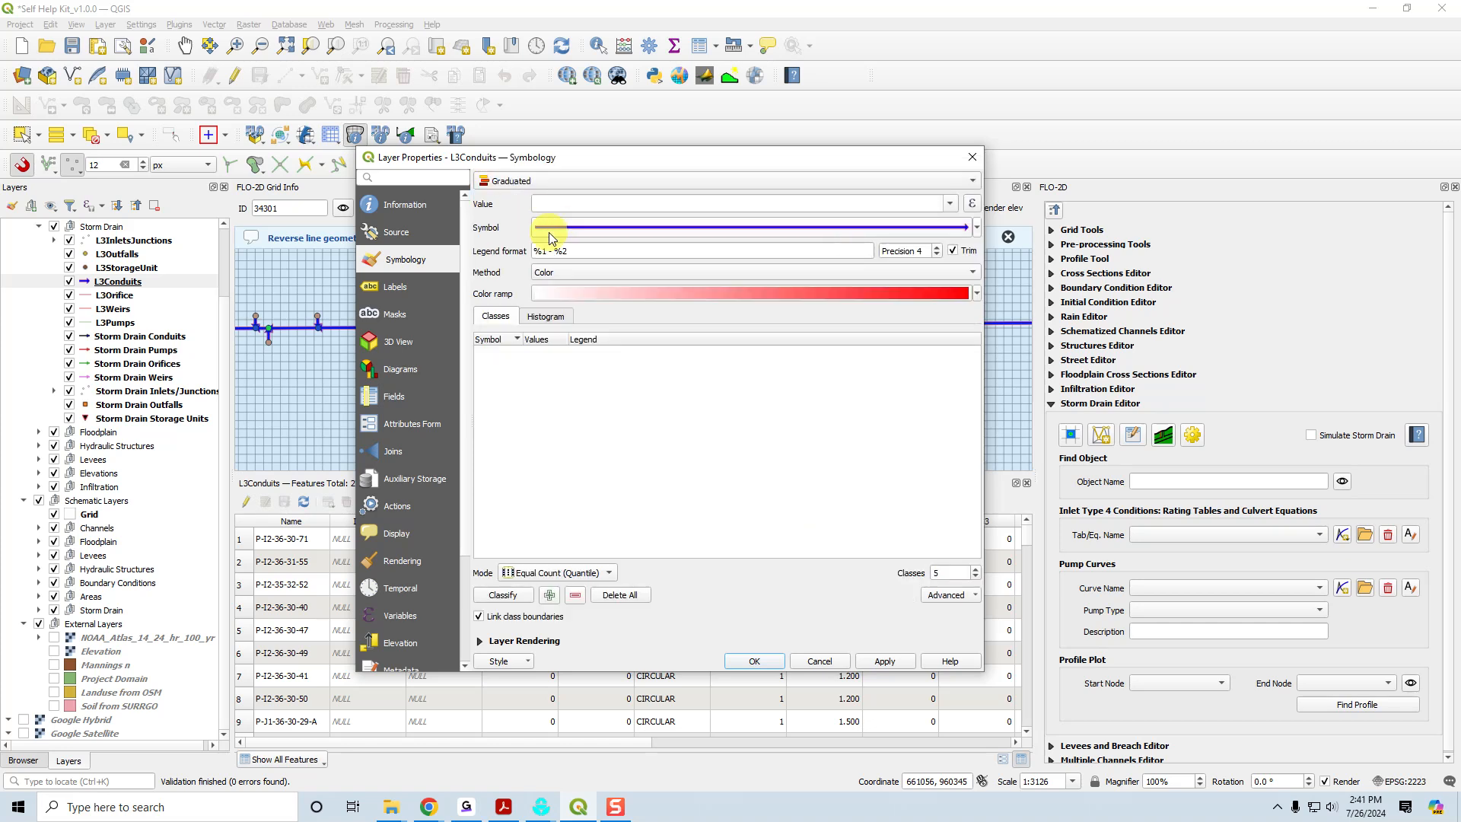
left_click(950, 204)
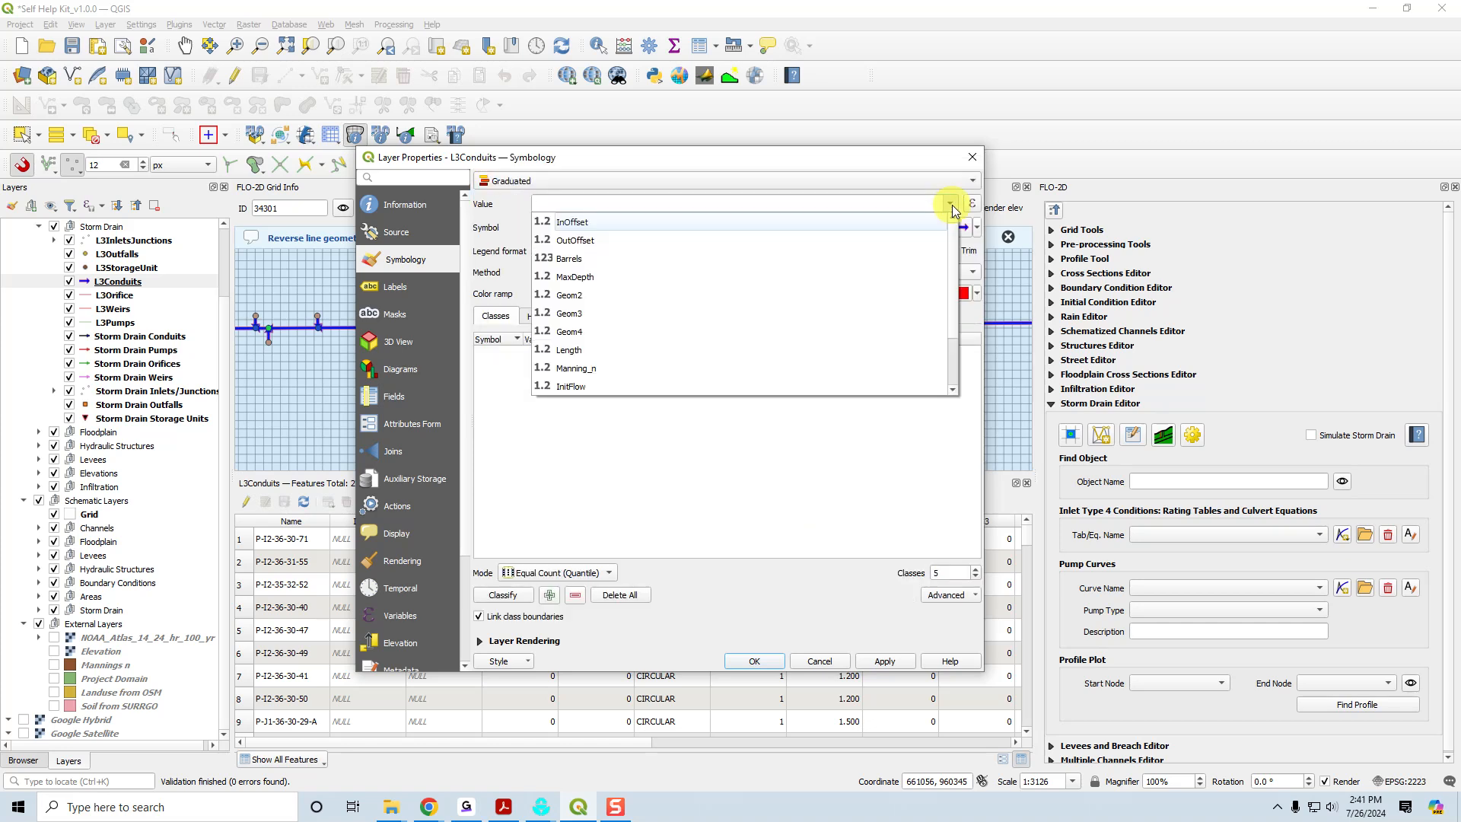
left_click(580, 277)
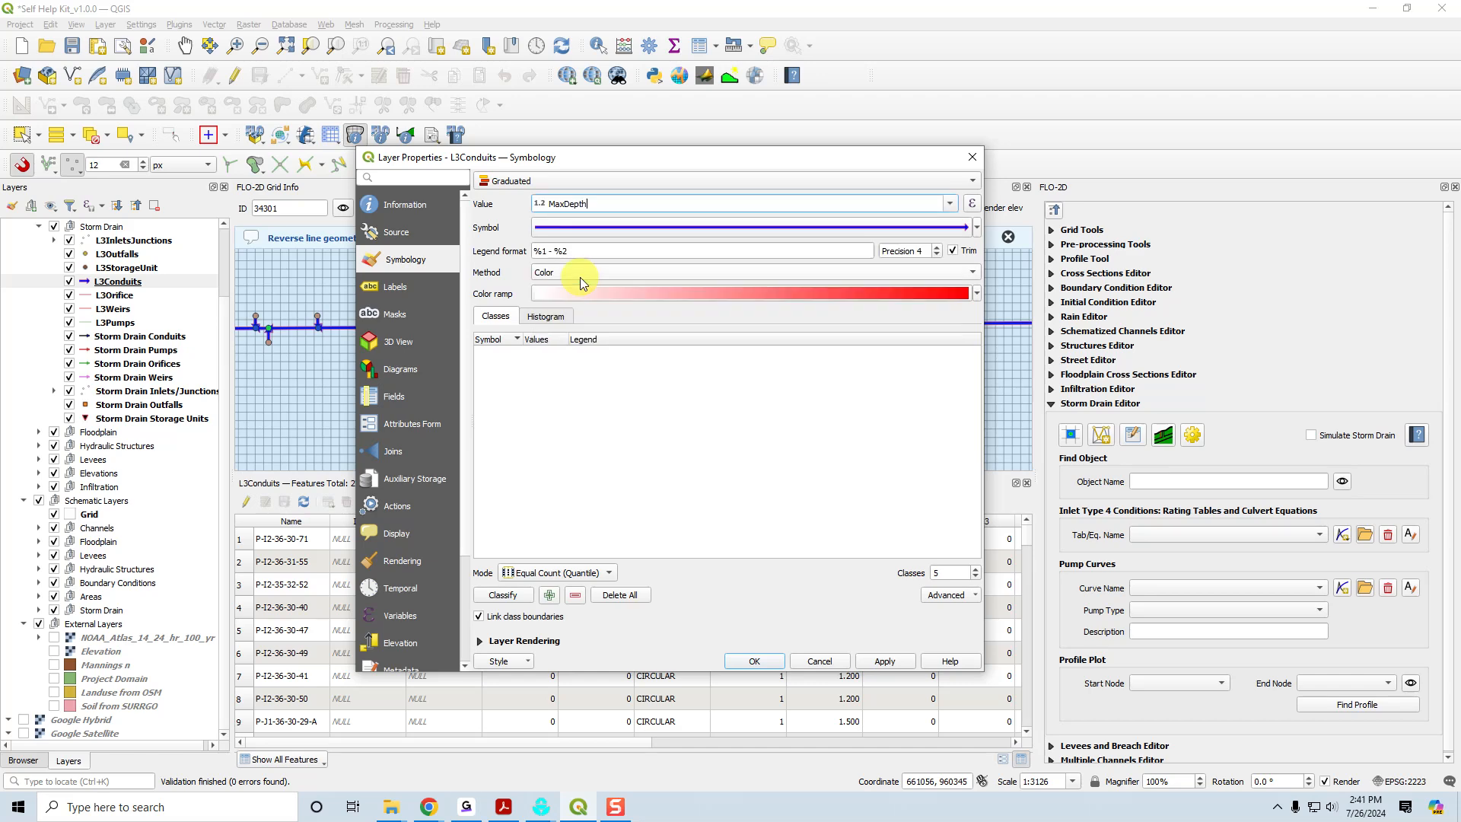
- Choose the Turbo color ramp and classify the MaxDepth values into 5 Equal Count (Quantile) classes
left_click(977, 294)
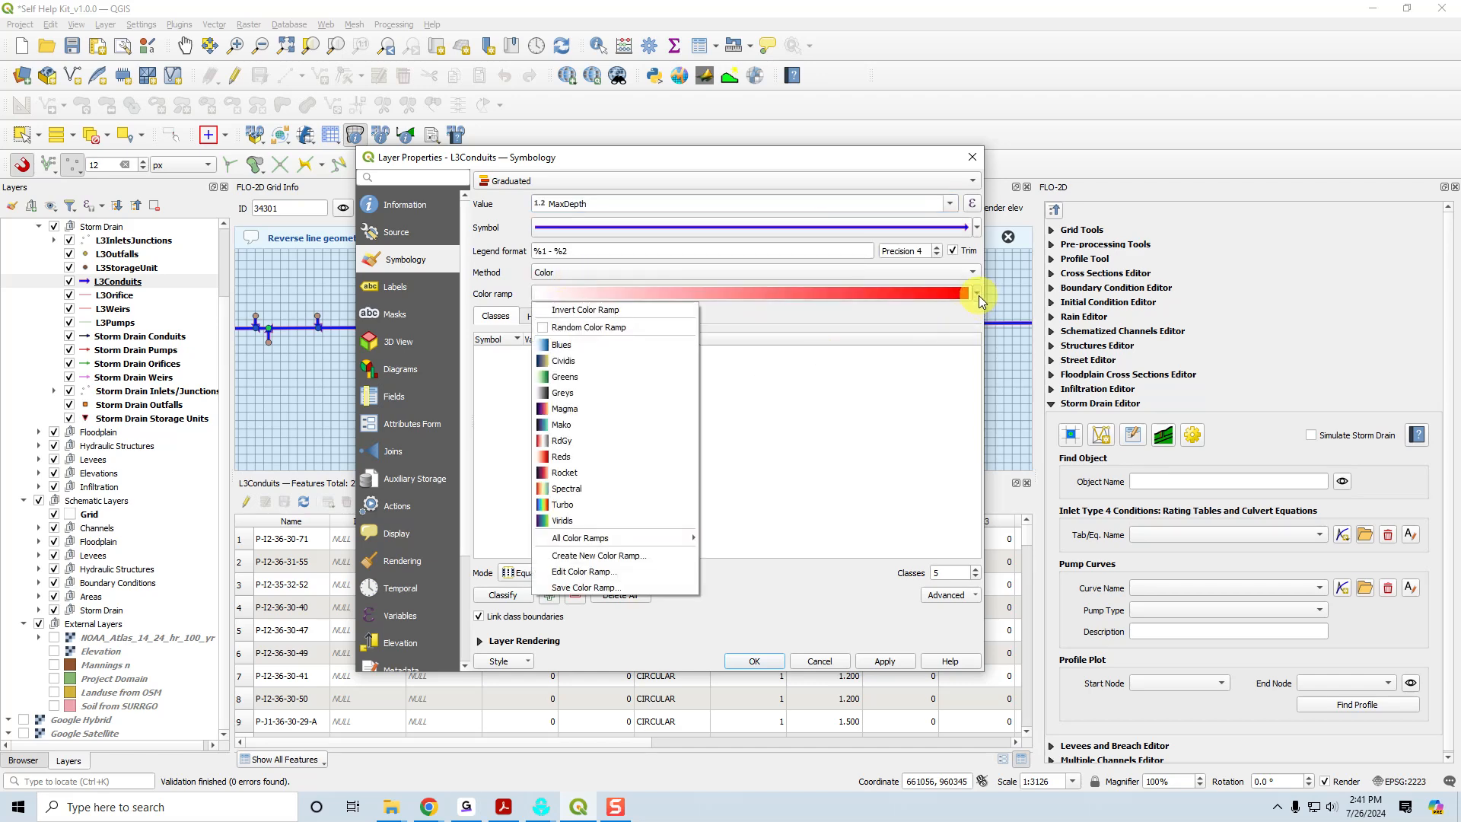
left_click(573, 503)
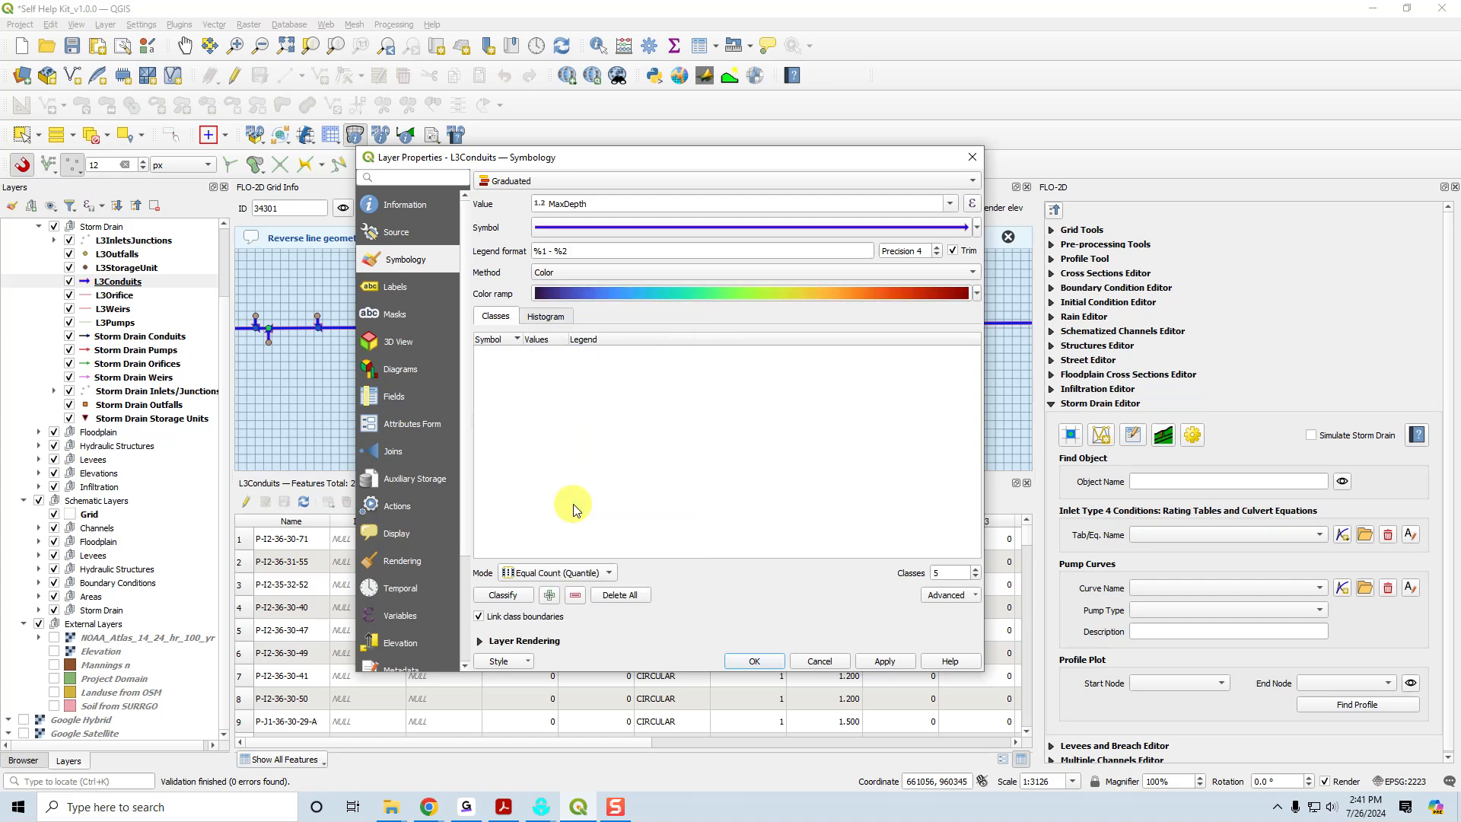
left_click(503, 595)
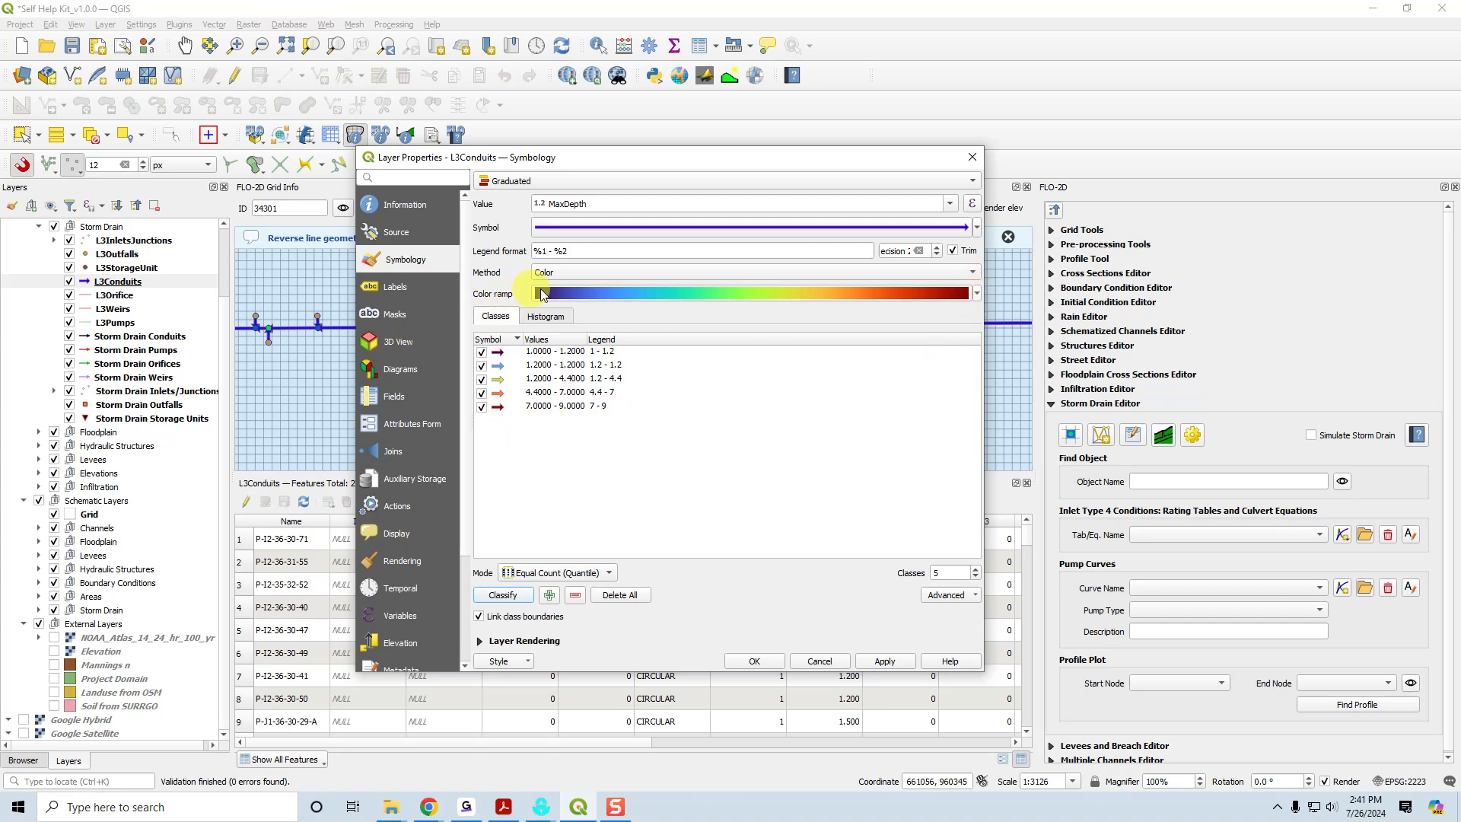
- Change the color ramp to Blues, apply the graduated symbology and inspect the conduits on the map
left_click(977, 294)
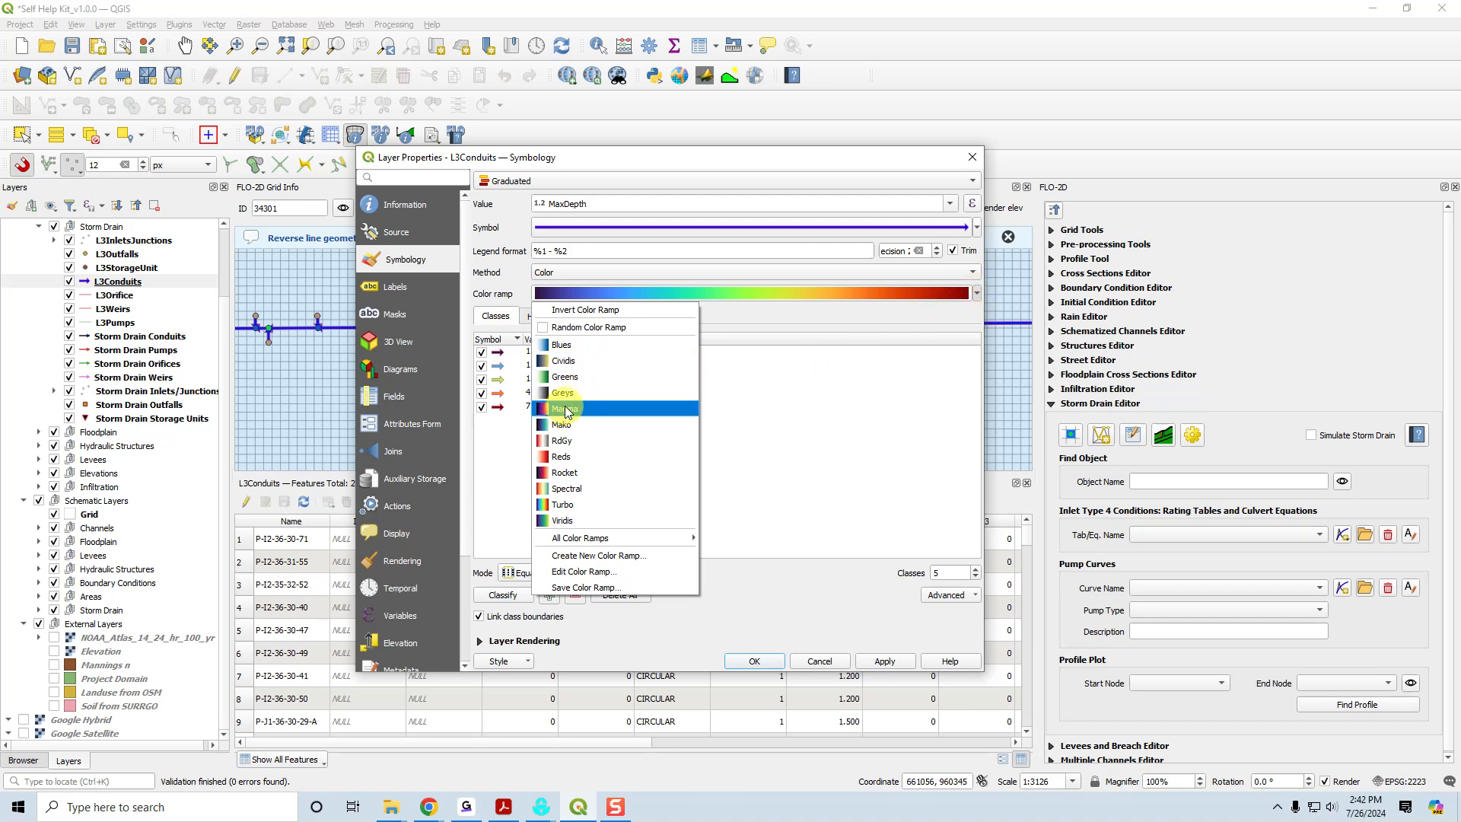
left_click(563, 345)
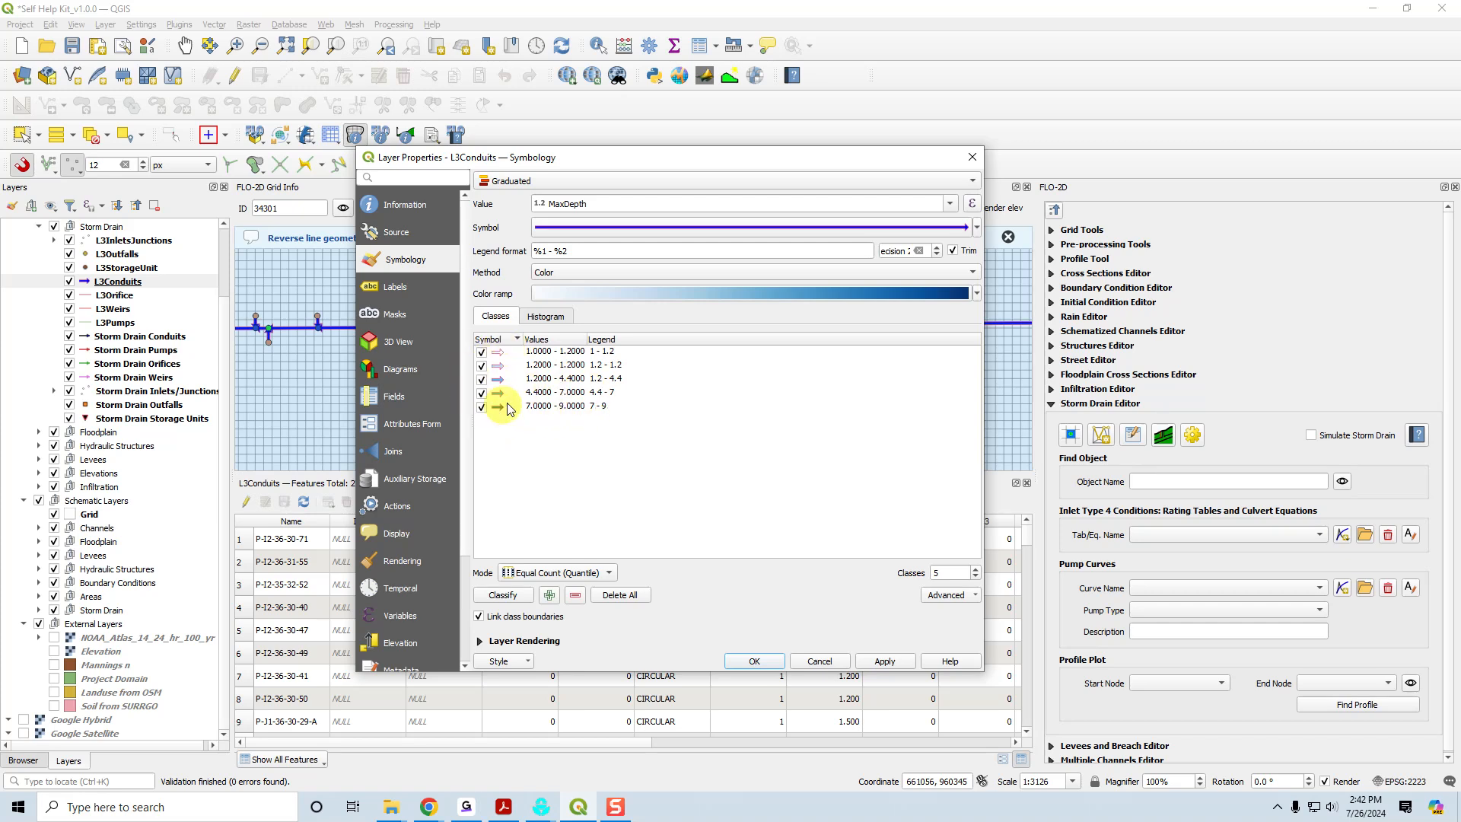
left_click(884, 660)
left_click(754, 660)
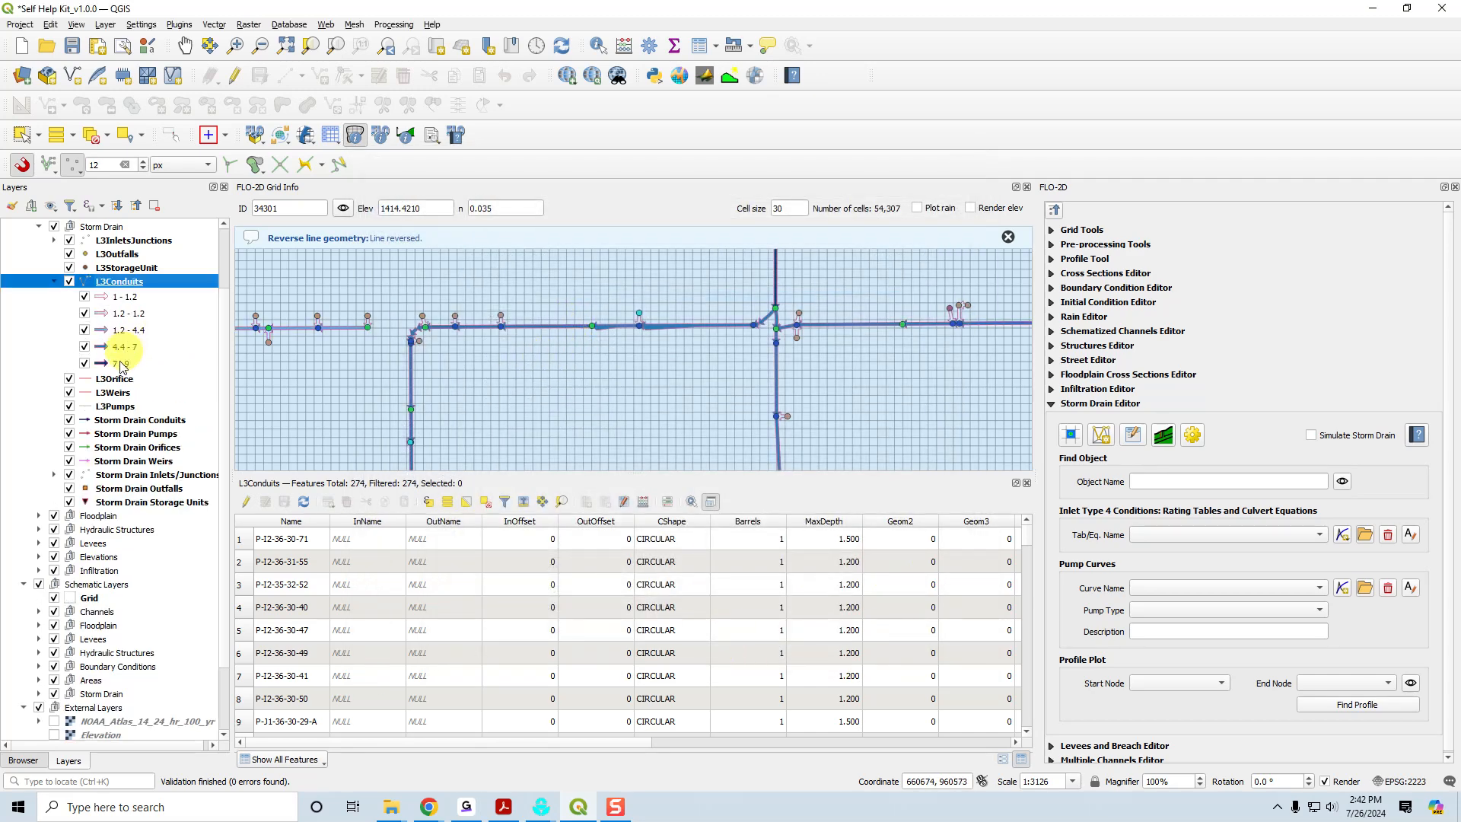
scroll(311, 326, "up", 1)
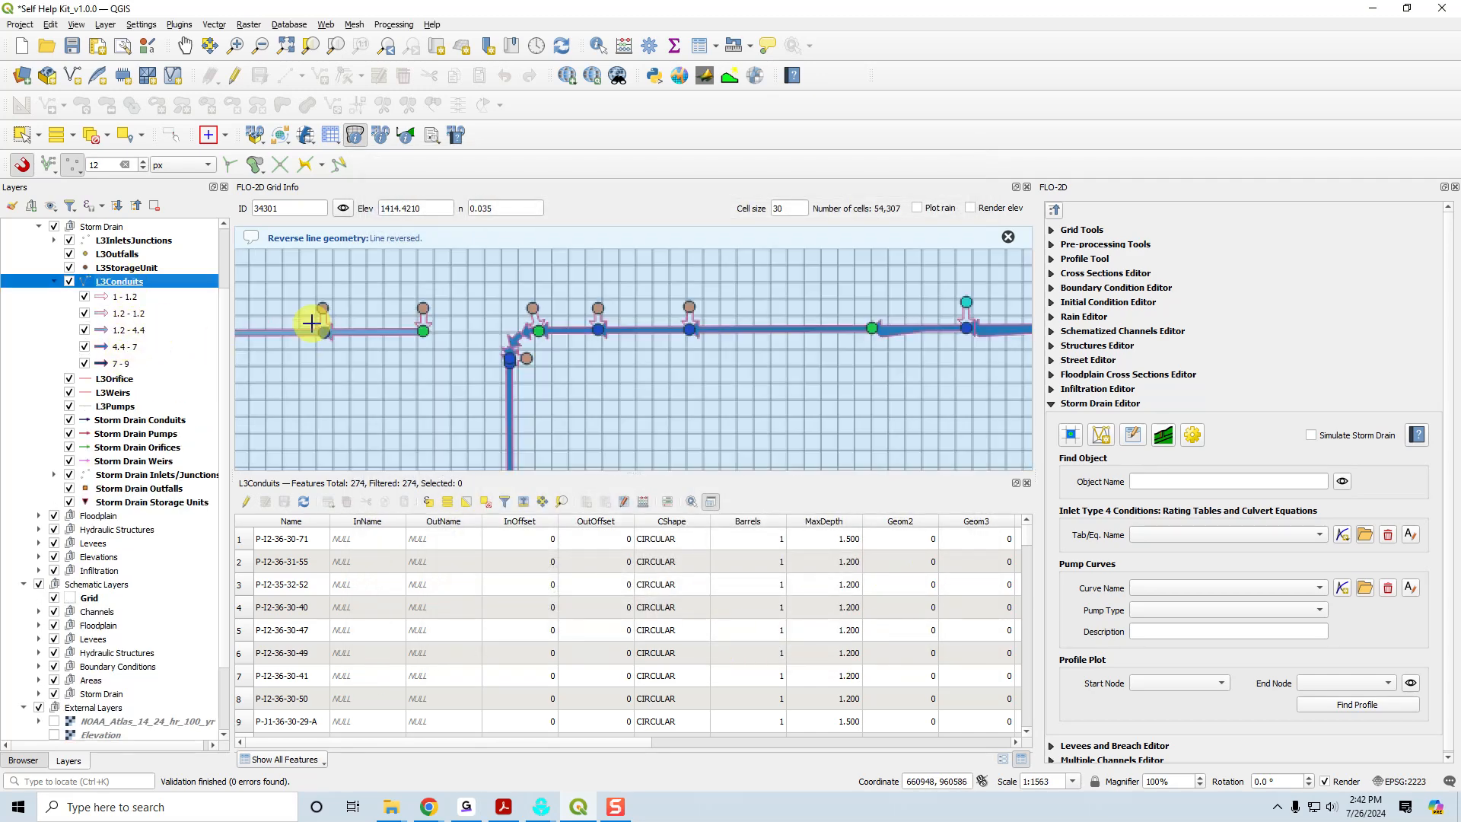
scroll(333, 332, "down", 1)
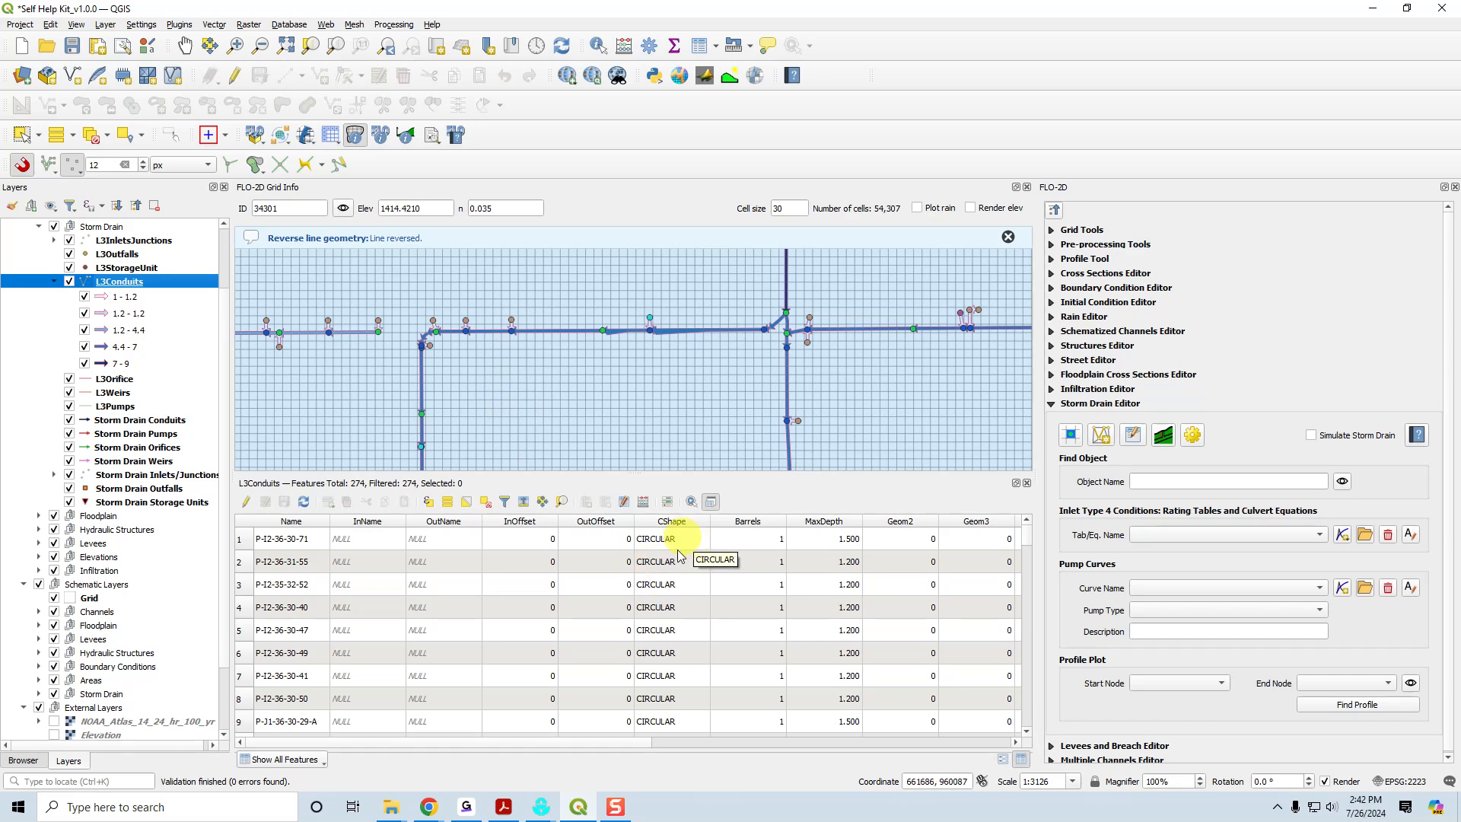
- Sort the L3Conduits attribute table by ascending Length and enable editing with Length as the field to update
left_click_drag(597, 742, 842, 747)
left_click(681, 520)
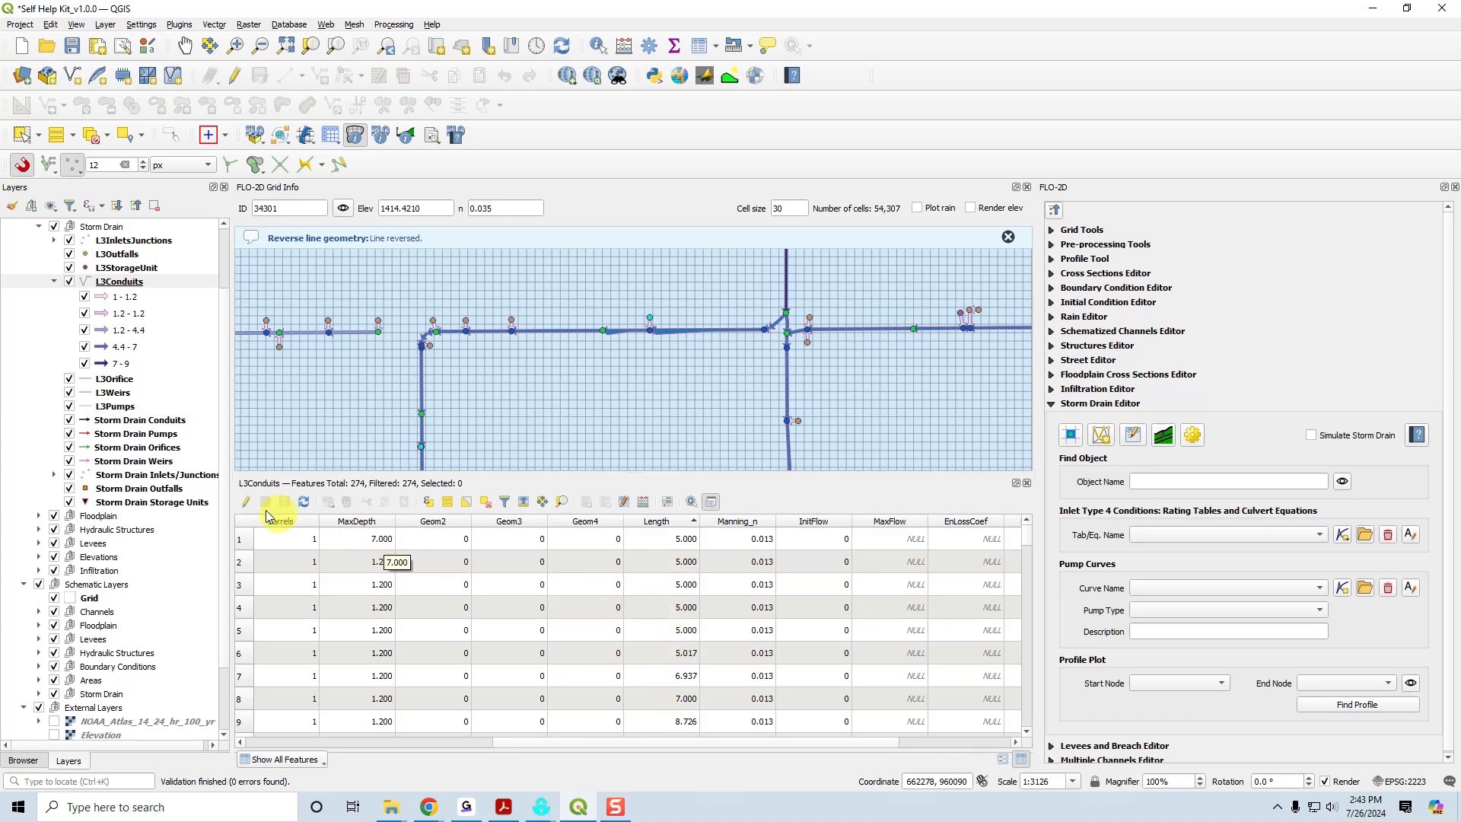
left_click(245, 501)
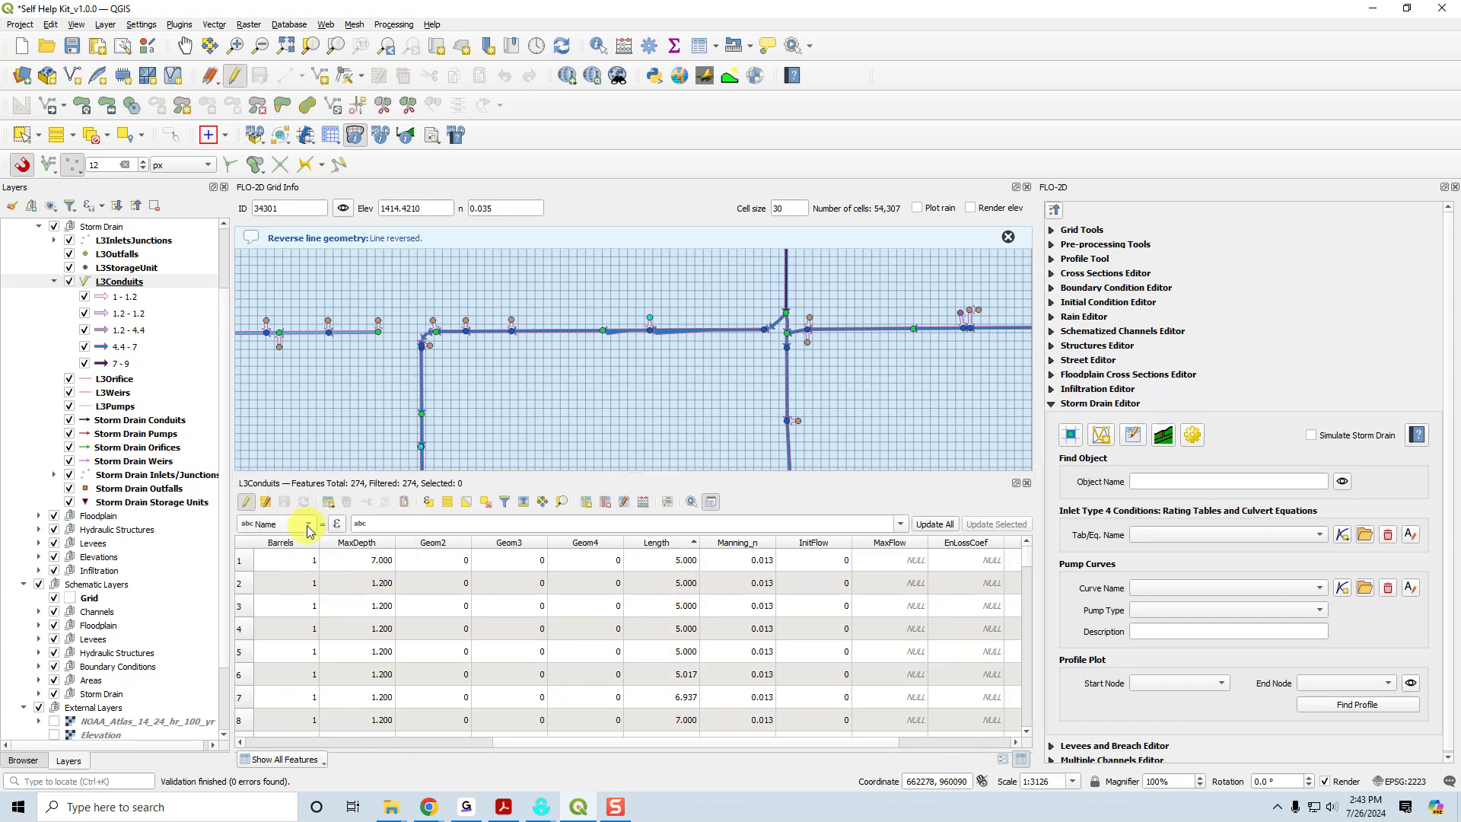
left_click(278, 523)
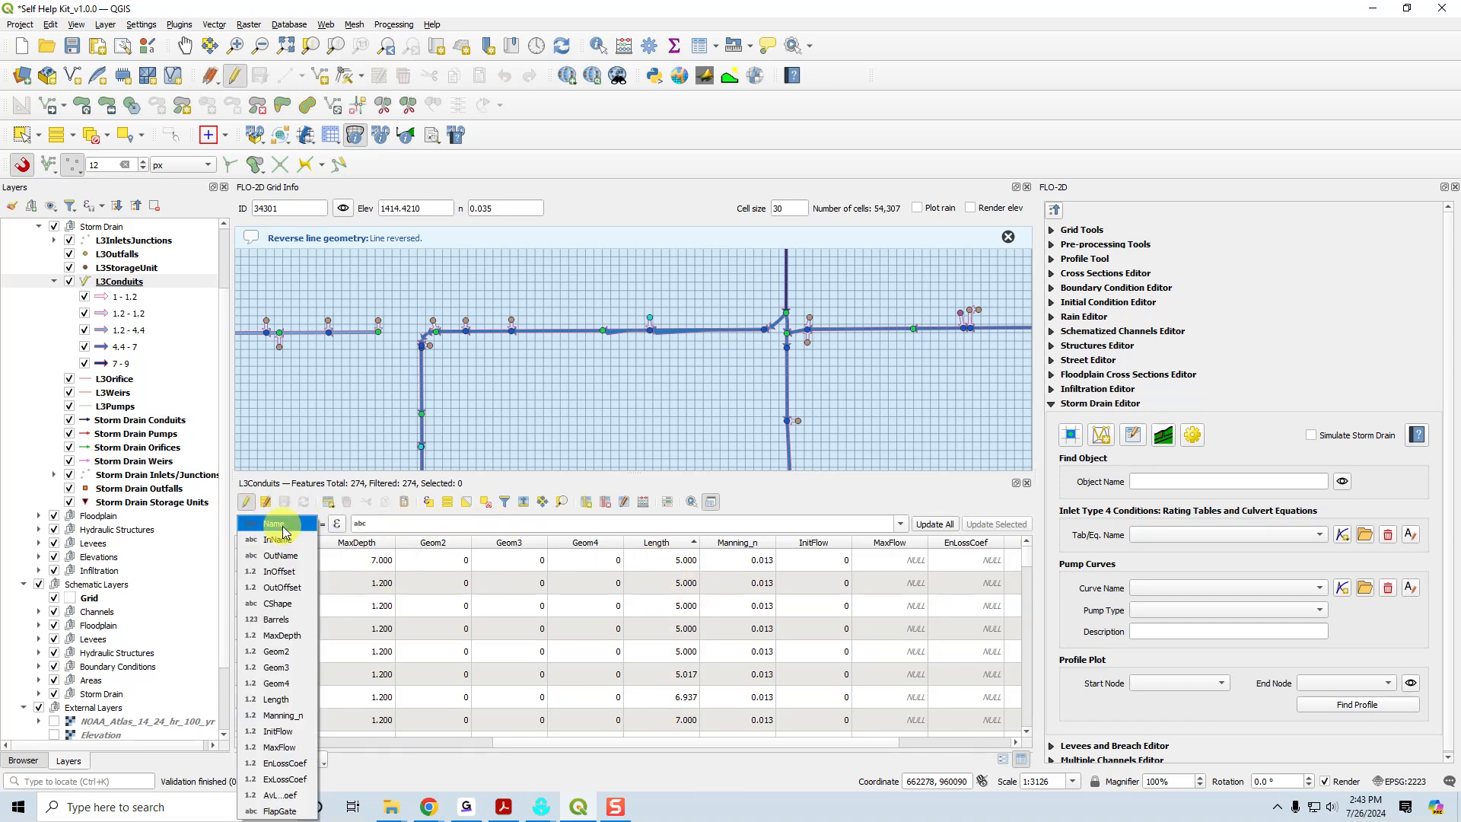
left_click(276, 698)
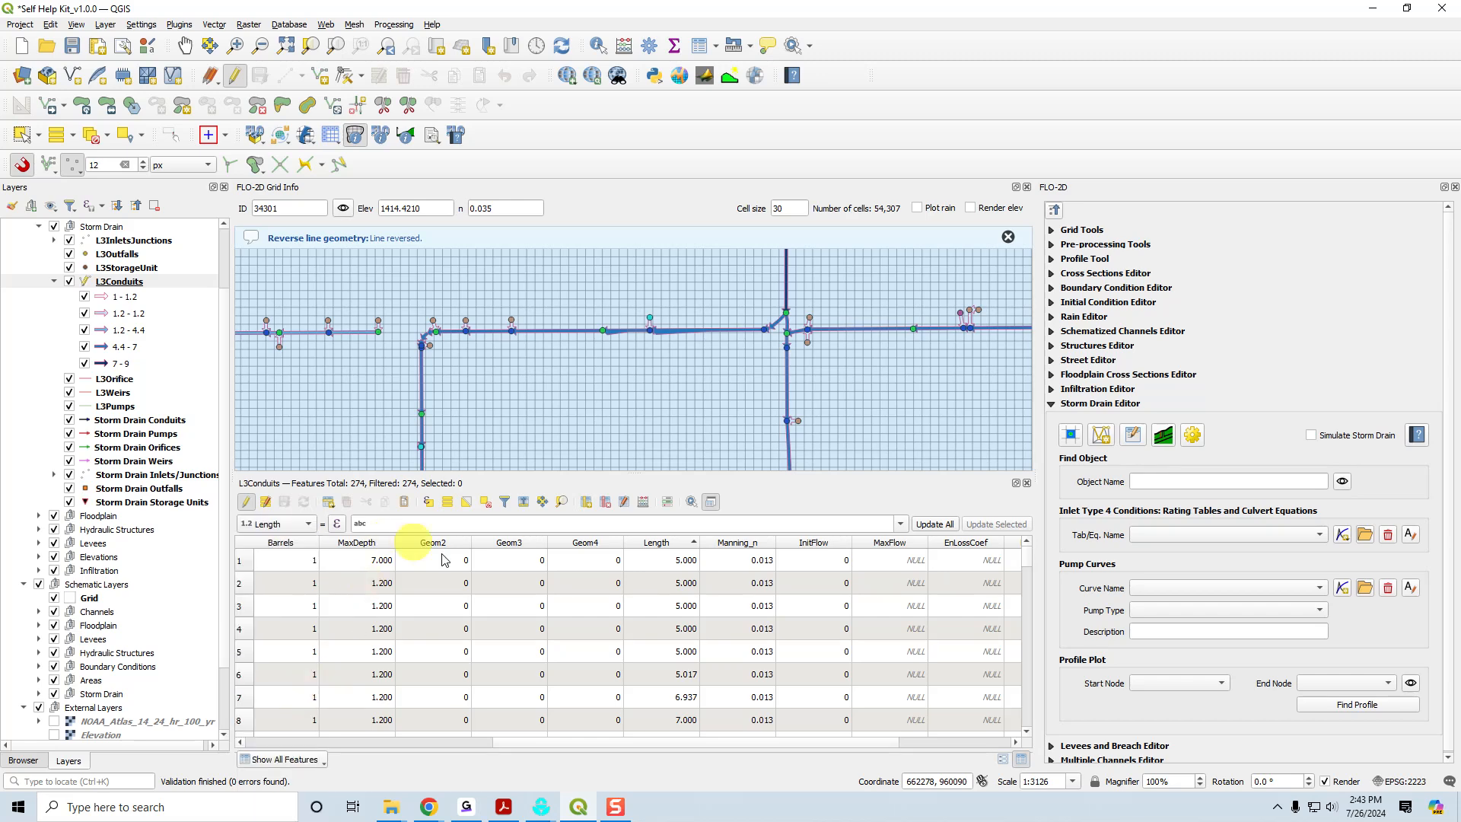
- Select rows 1 to 34, the conduits shorter than 20, update their Length to 20 and check the rows
left_click(242, 567)
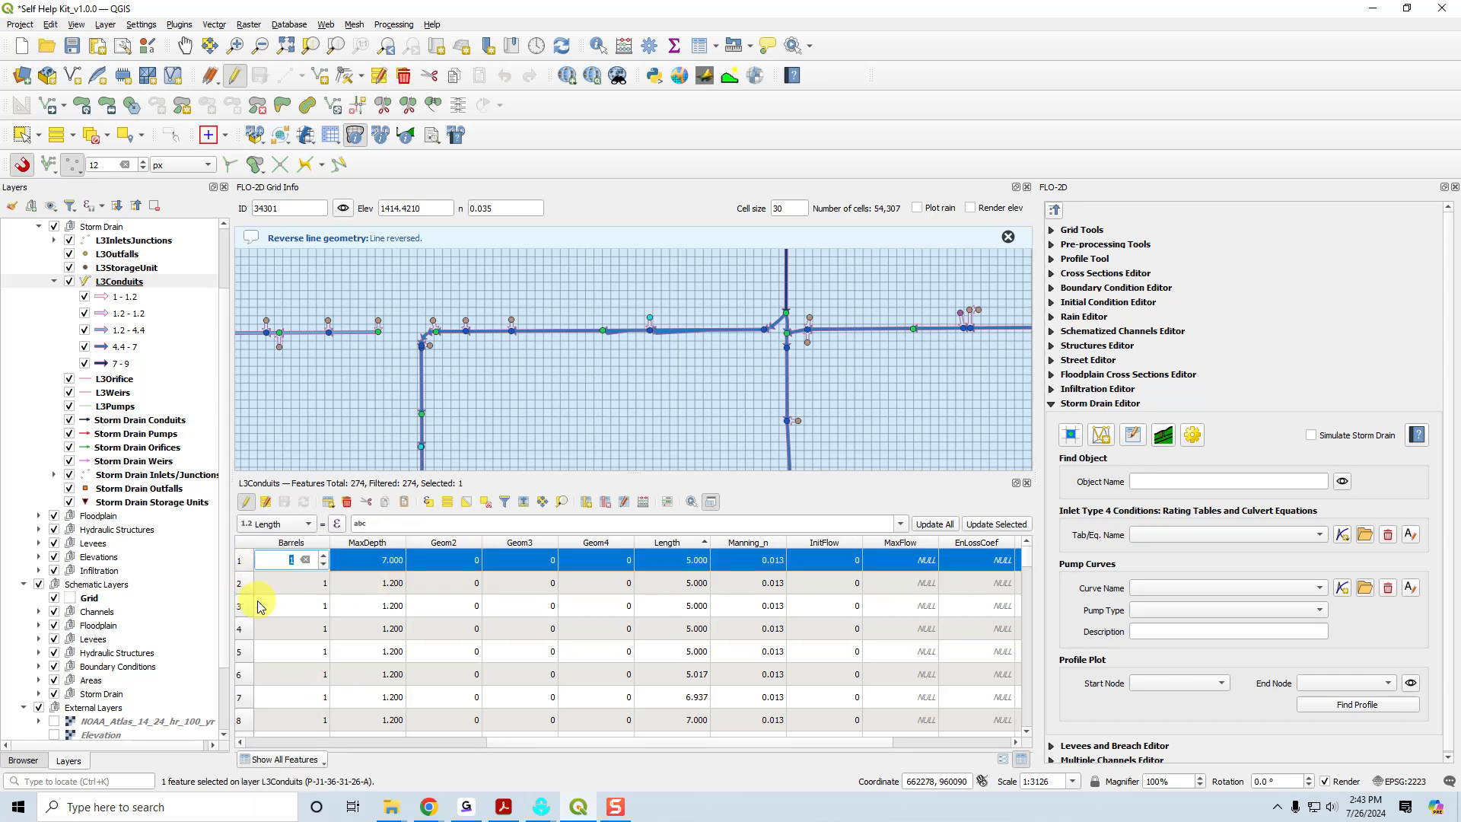
scroll(256, 601, "down", 8)
scroll(257, 602, "down", 2)
left_click(244, 584, "shift")
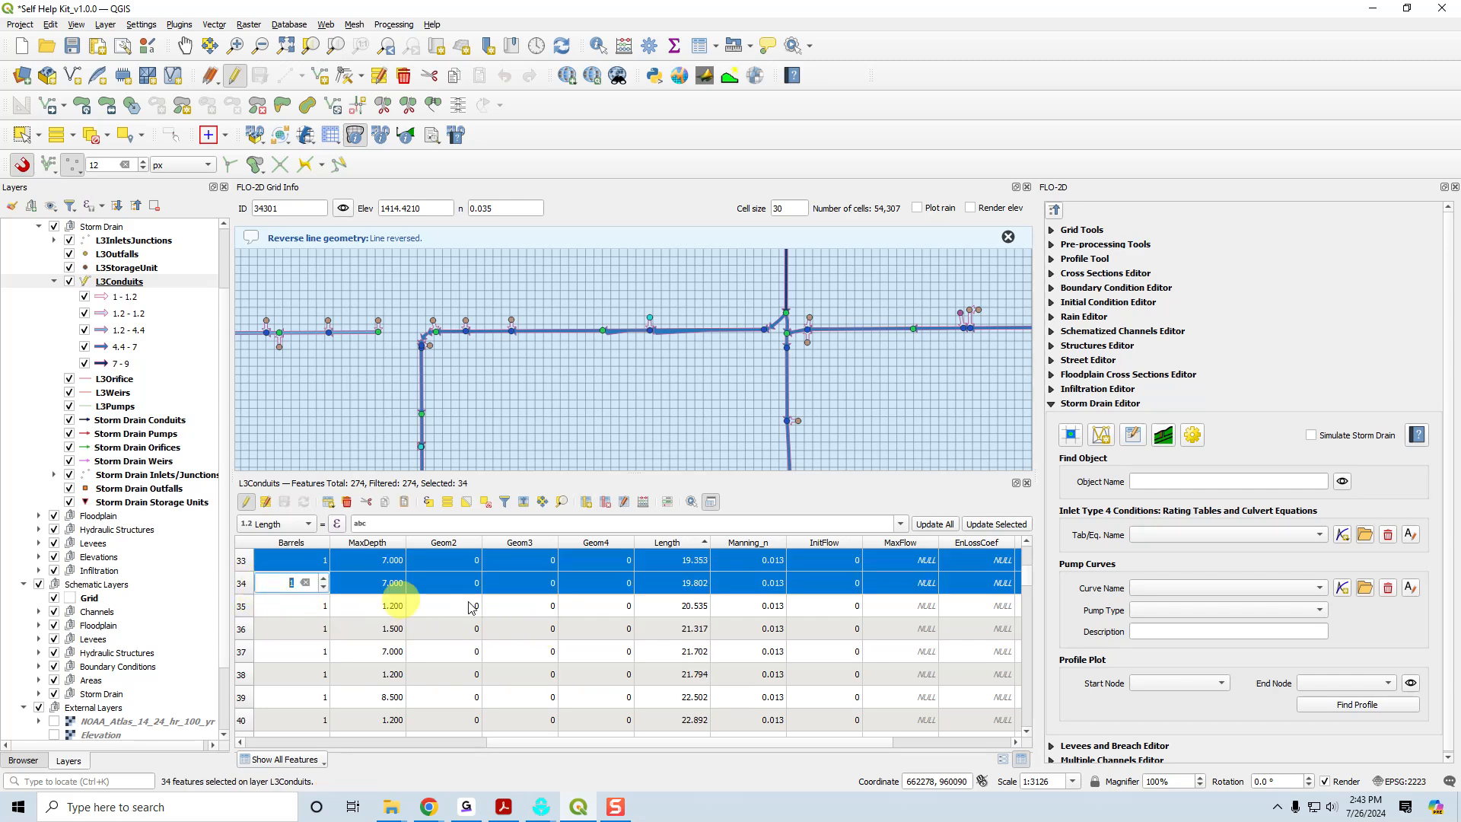
left_click(390, 525)
type("20")
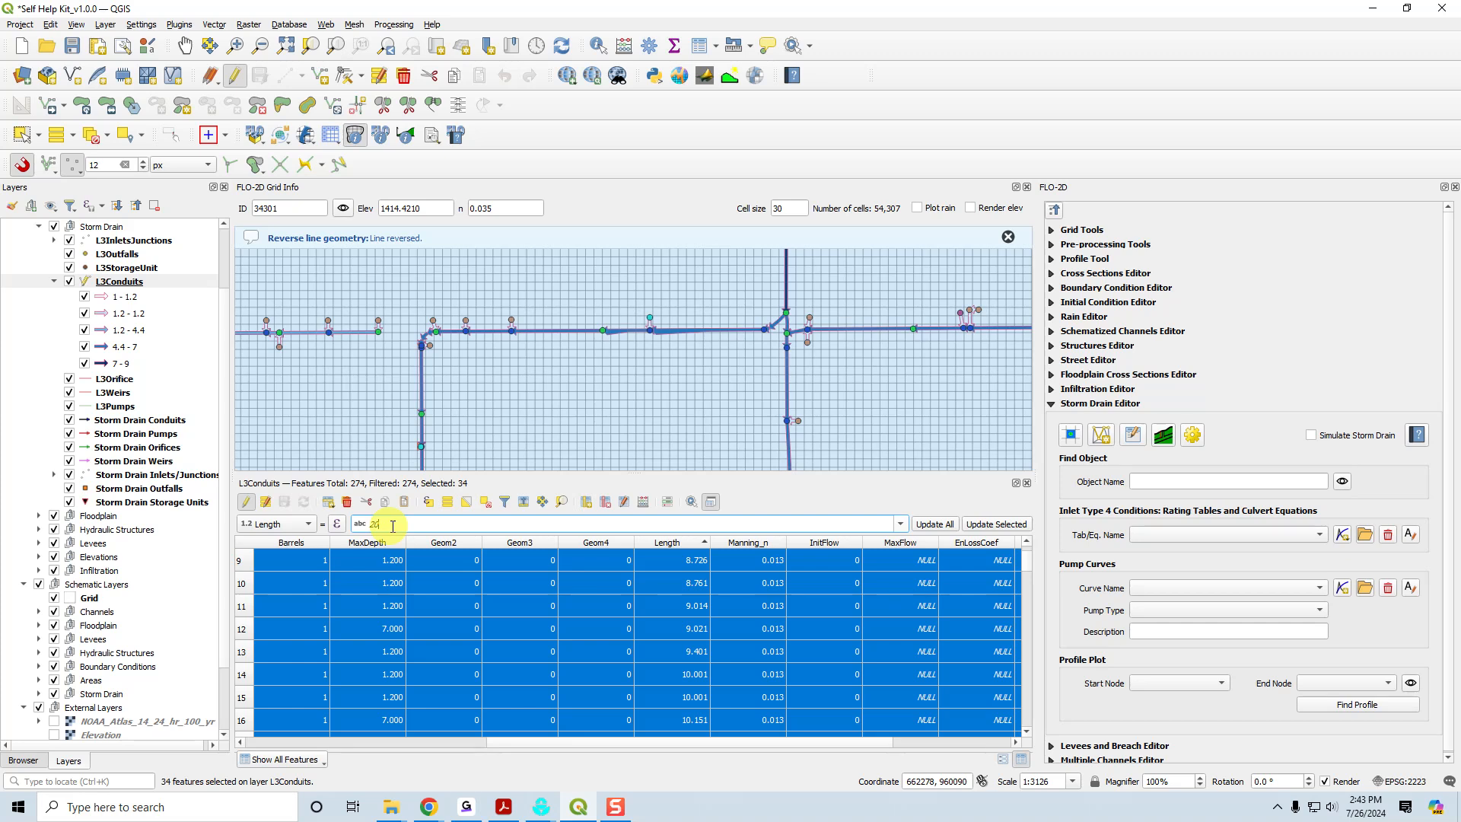
left_click(998, 525)
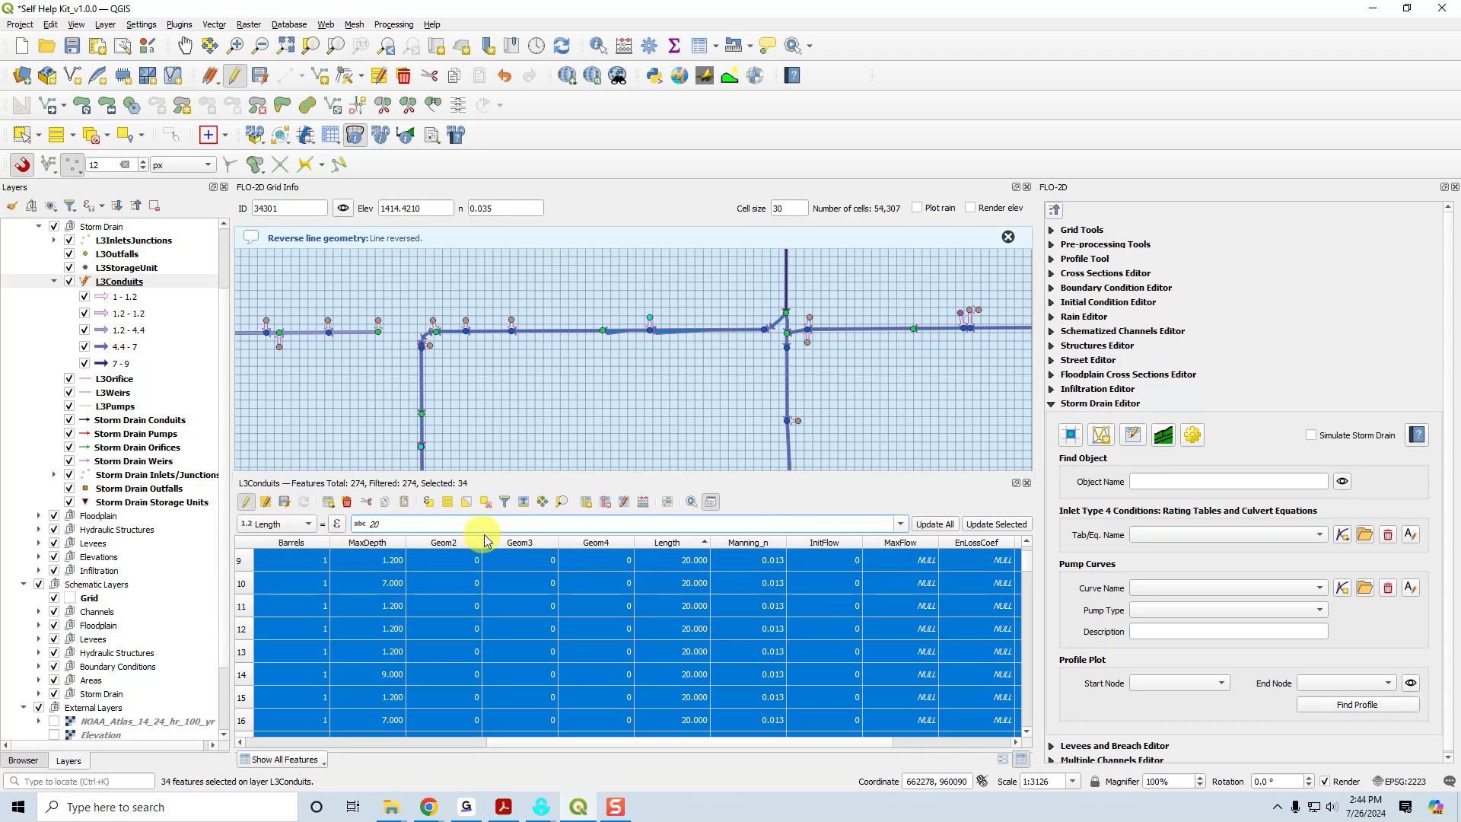
scroll(590, 600, "up", 3)
scroll(593, 605, "down", 10)
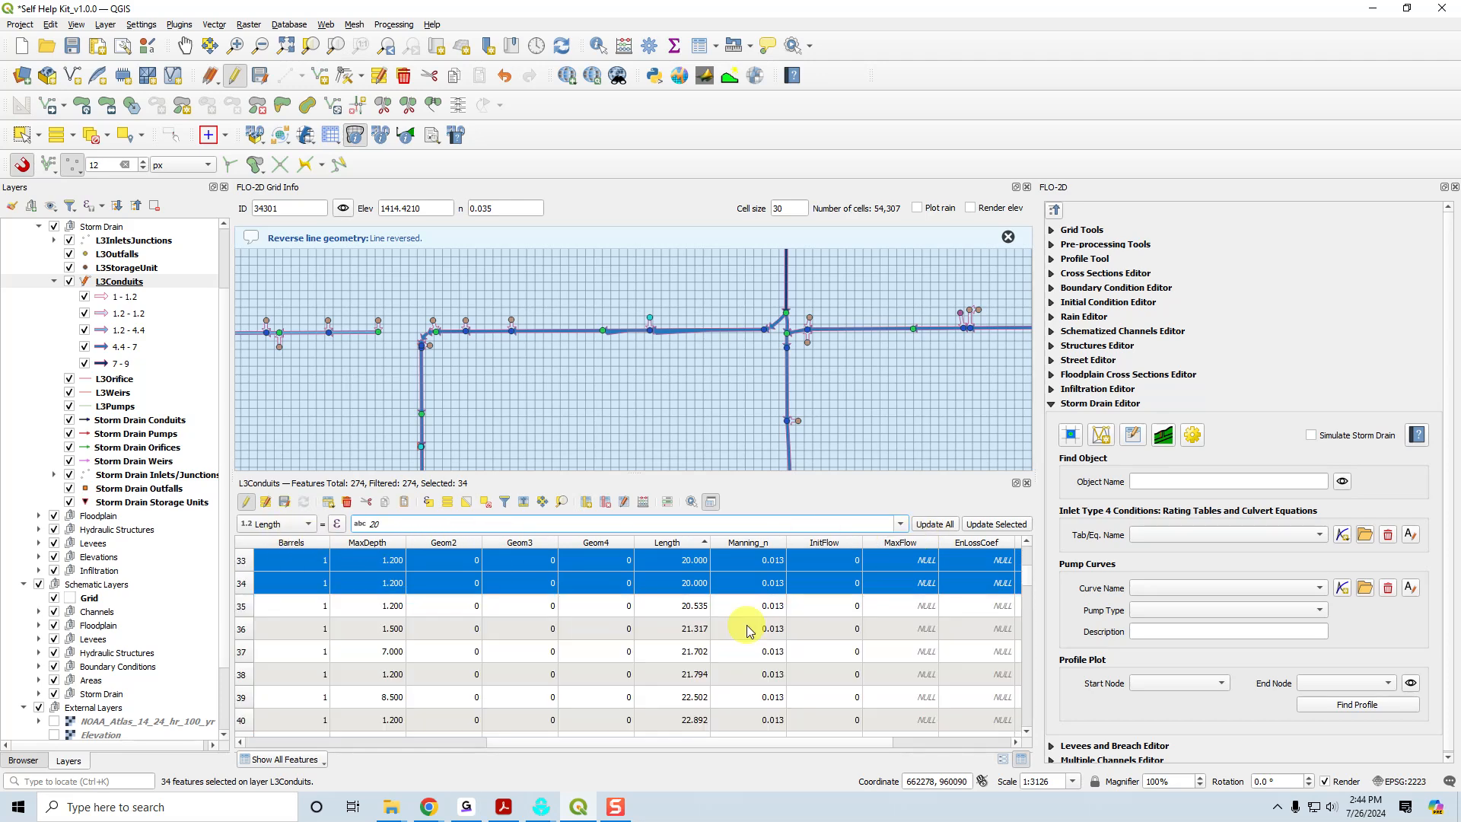
- Review the Length values and the loss coefficient and flap gate columns of the selected rows in the L3Conduits attribute table
scroll(750, 631, "up", 3)
scroll(749, 631, "down", 3)
scroll(749, 631, "up", 3)
scroll(747, 624, "up", 8)
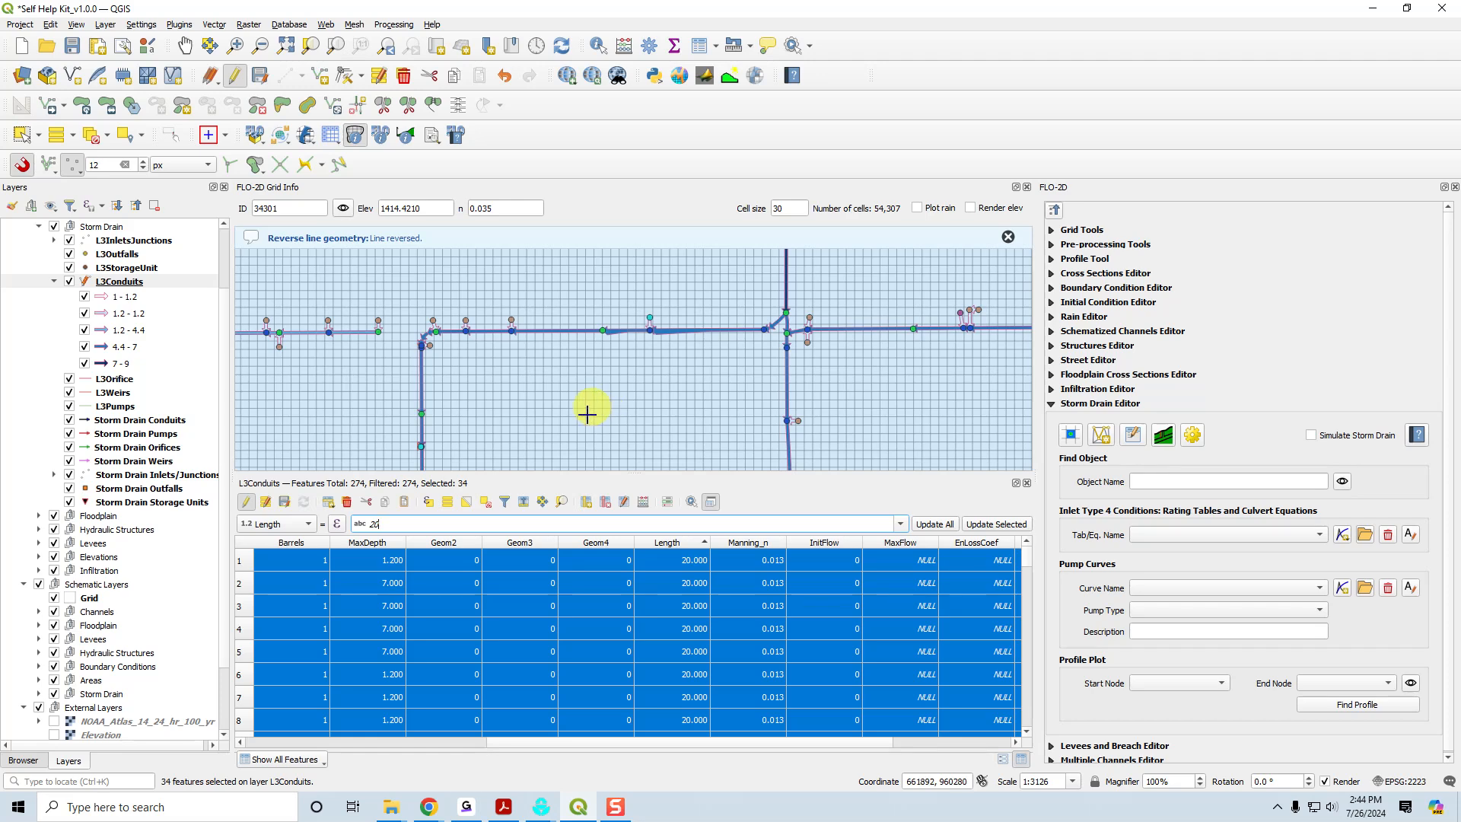
scroll(585, 419, "up", 1)
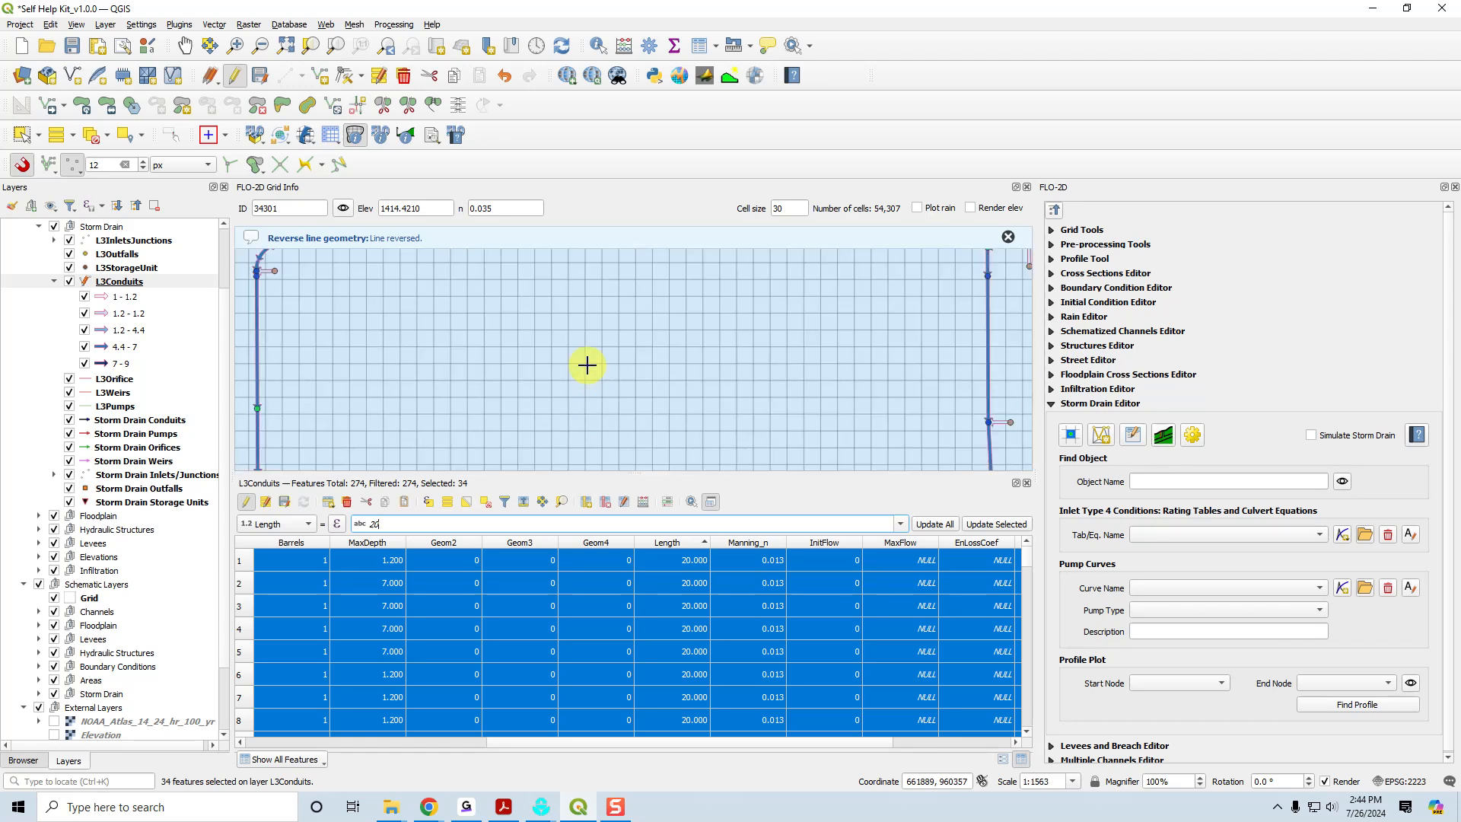
left_click(480, 742)
left_click_drag(552, 744, 985, 750)
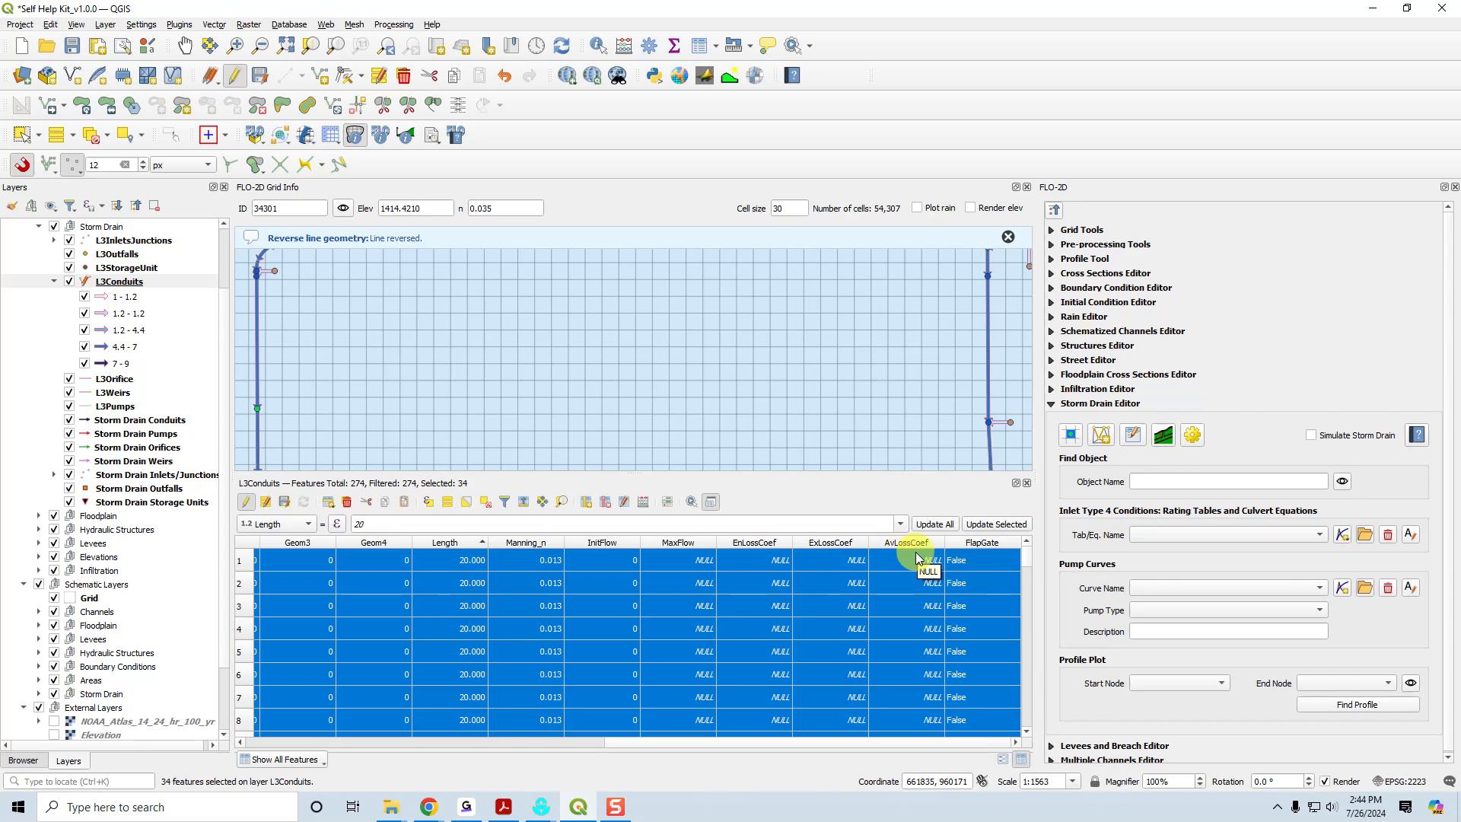
- Switch to EPA SWMM, close the old Pump Properties help window, reopen the help topics and search for "losses"
left_click(543, 811)
left_click(494, 756)
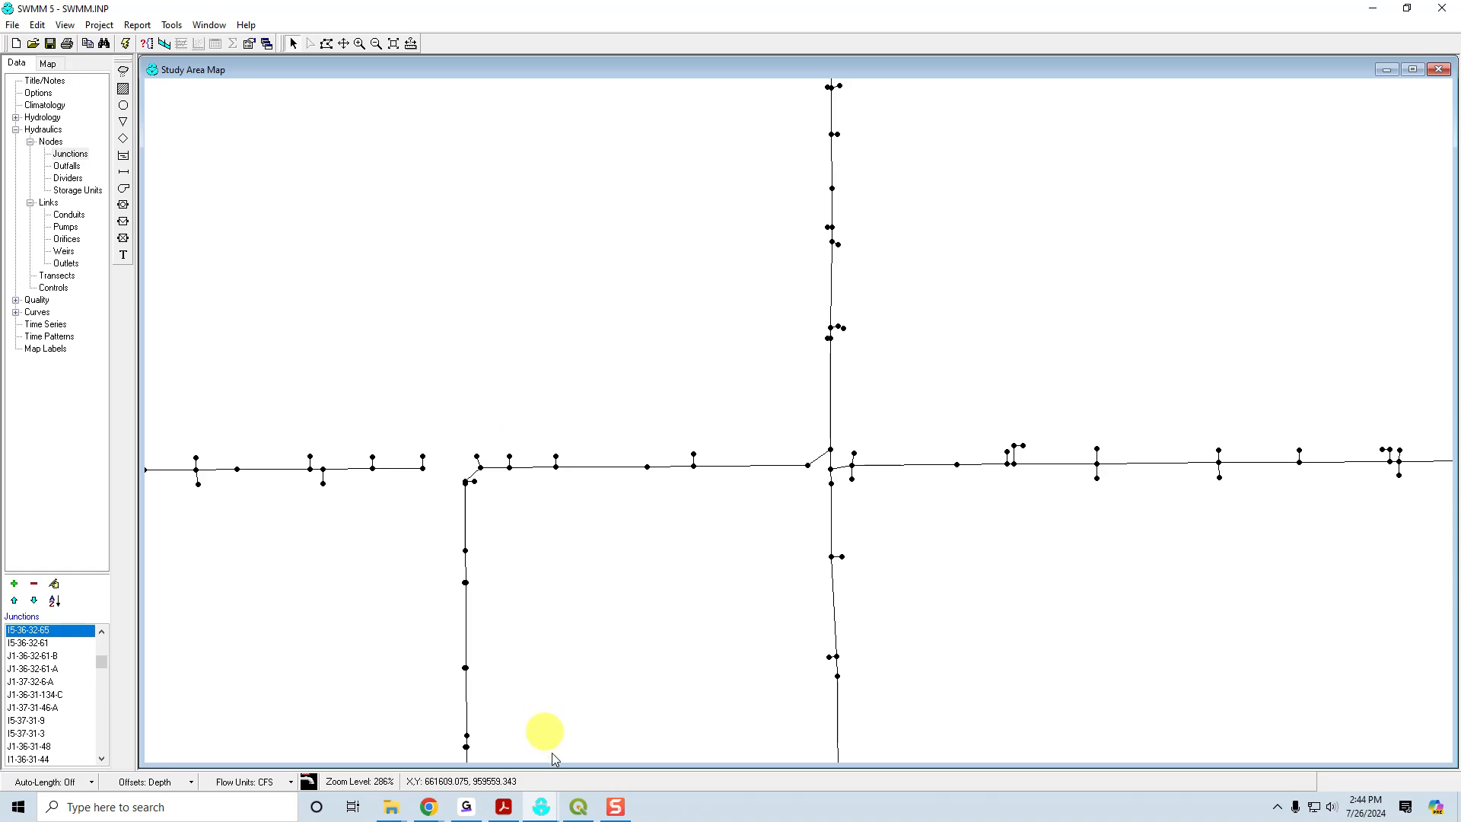
left_click(545, 808)
left_click(601, 732)
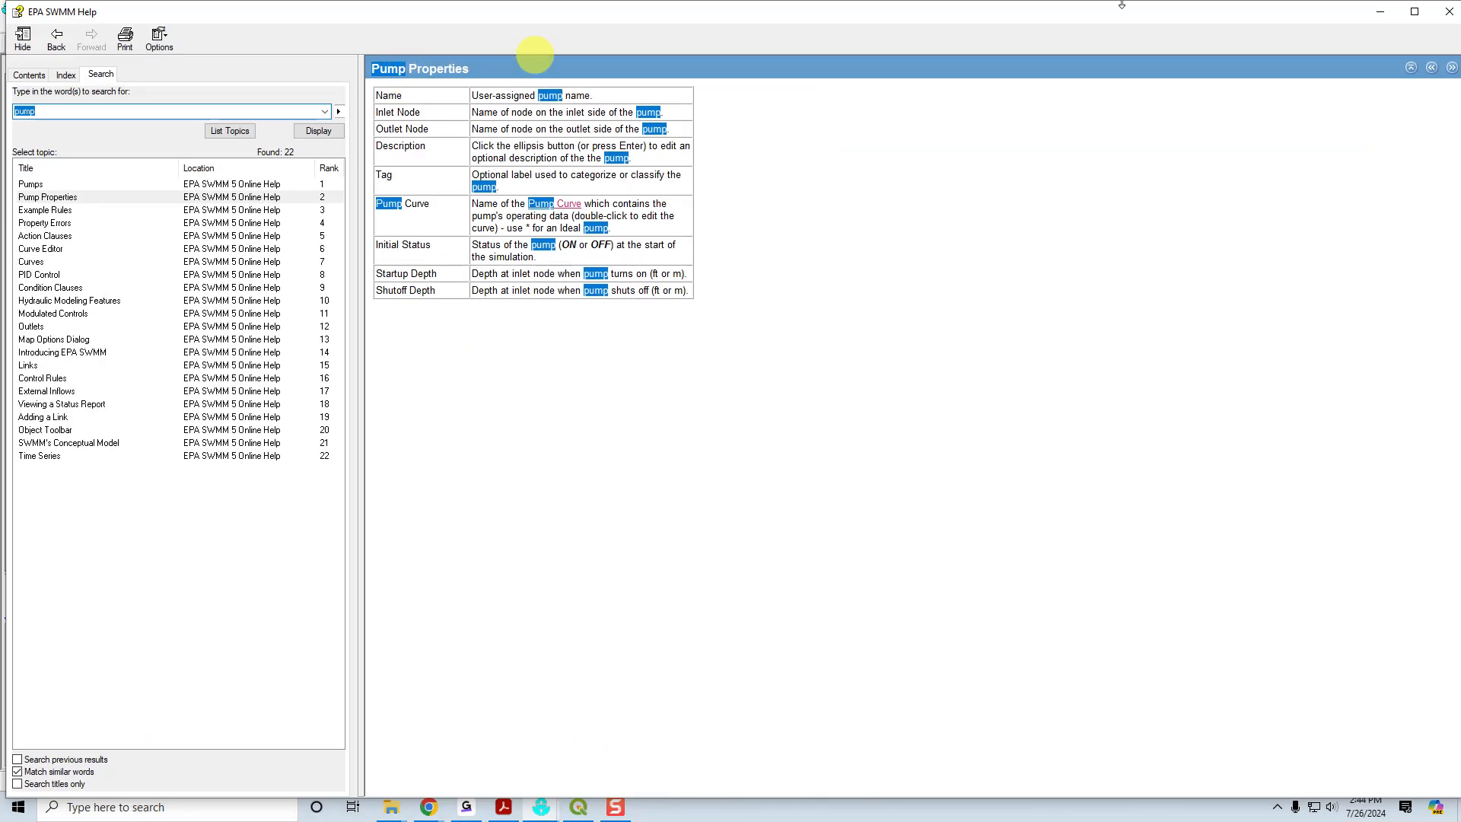
left_click(1444, 13)
left_click(245, 25)
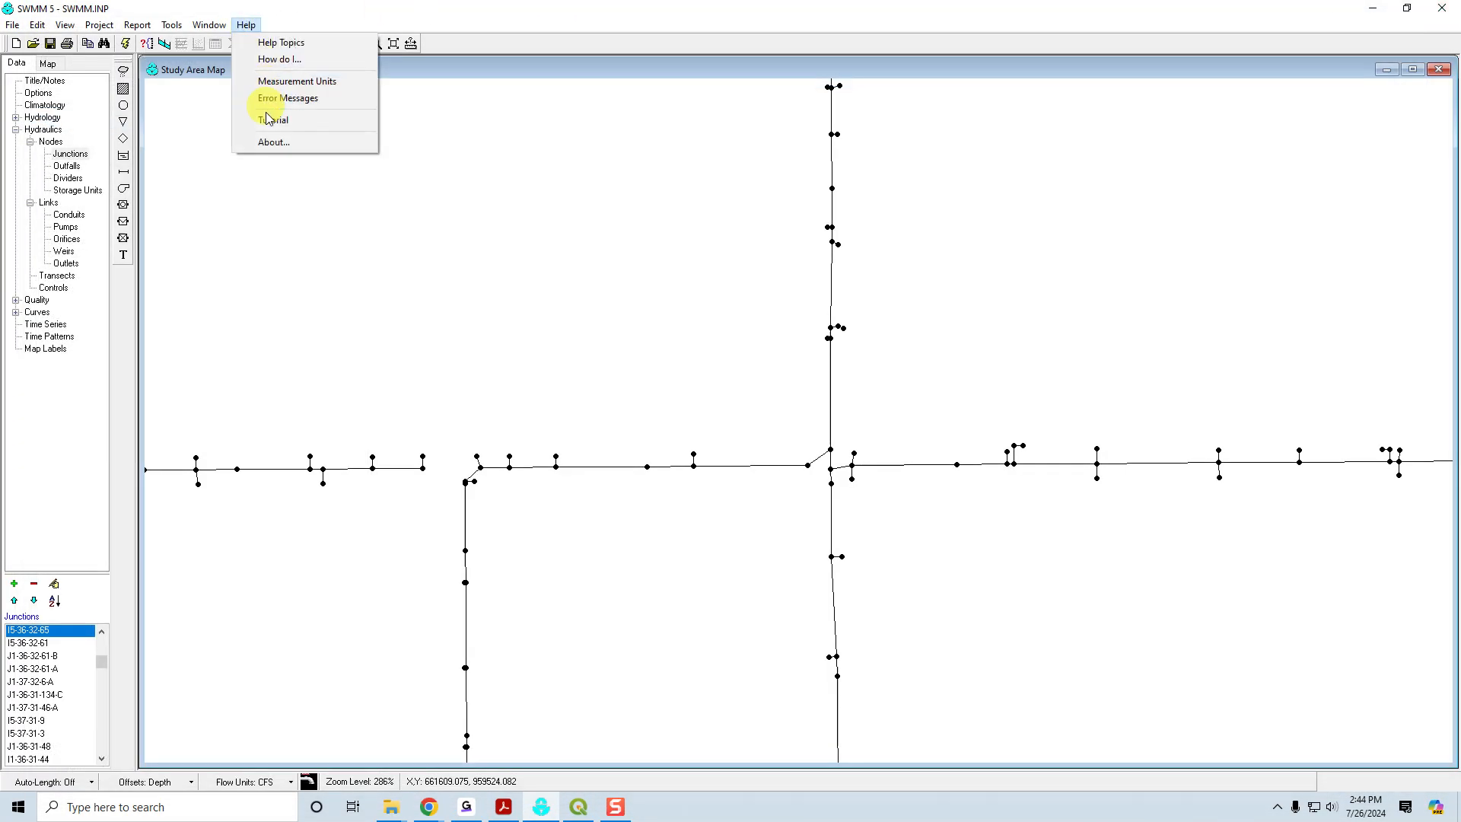
left_click(281, 44)
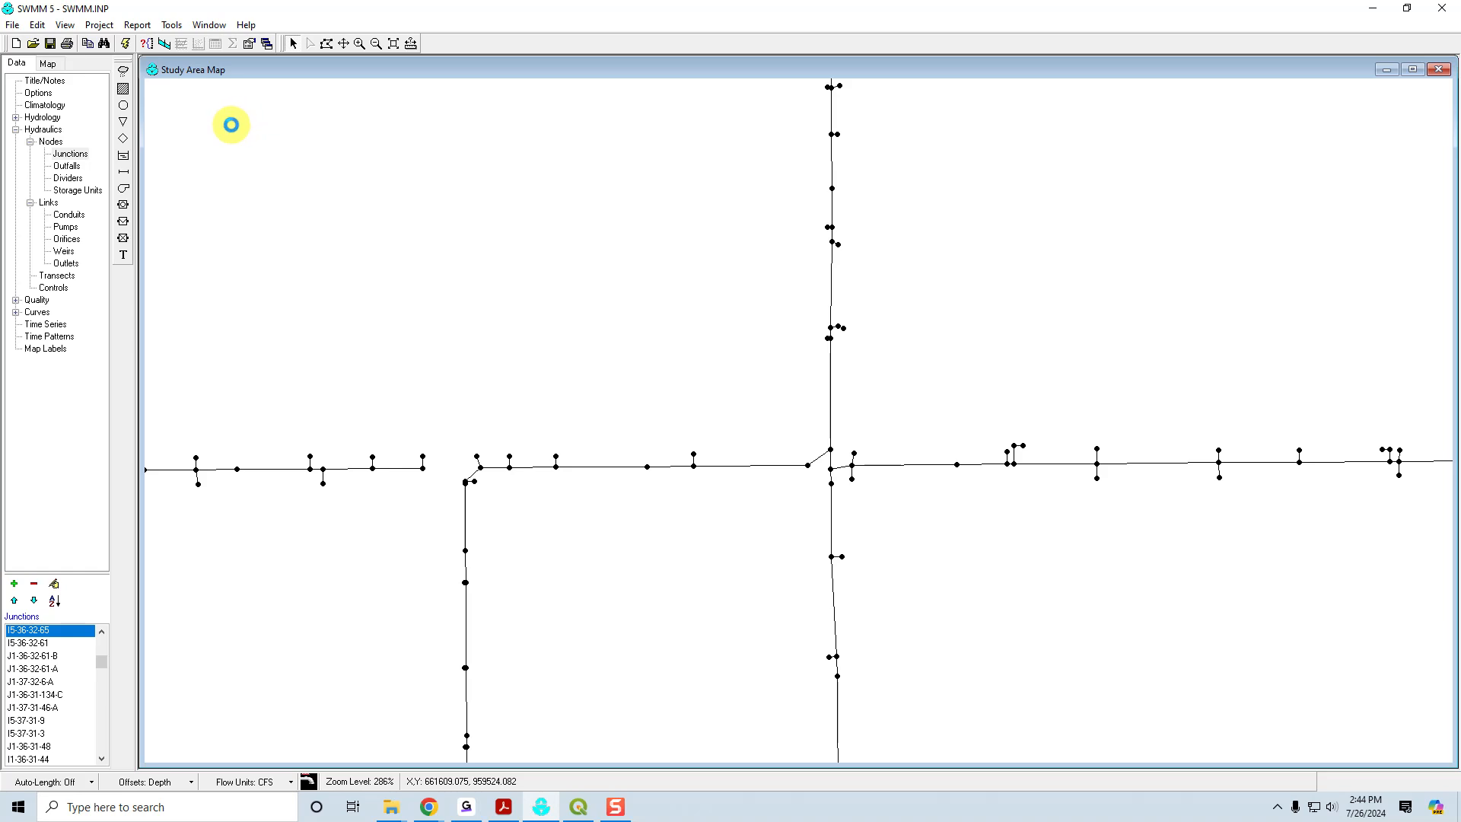
left_click(99, 75)
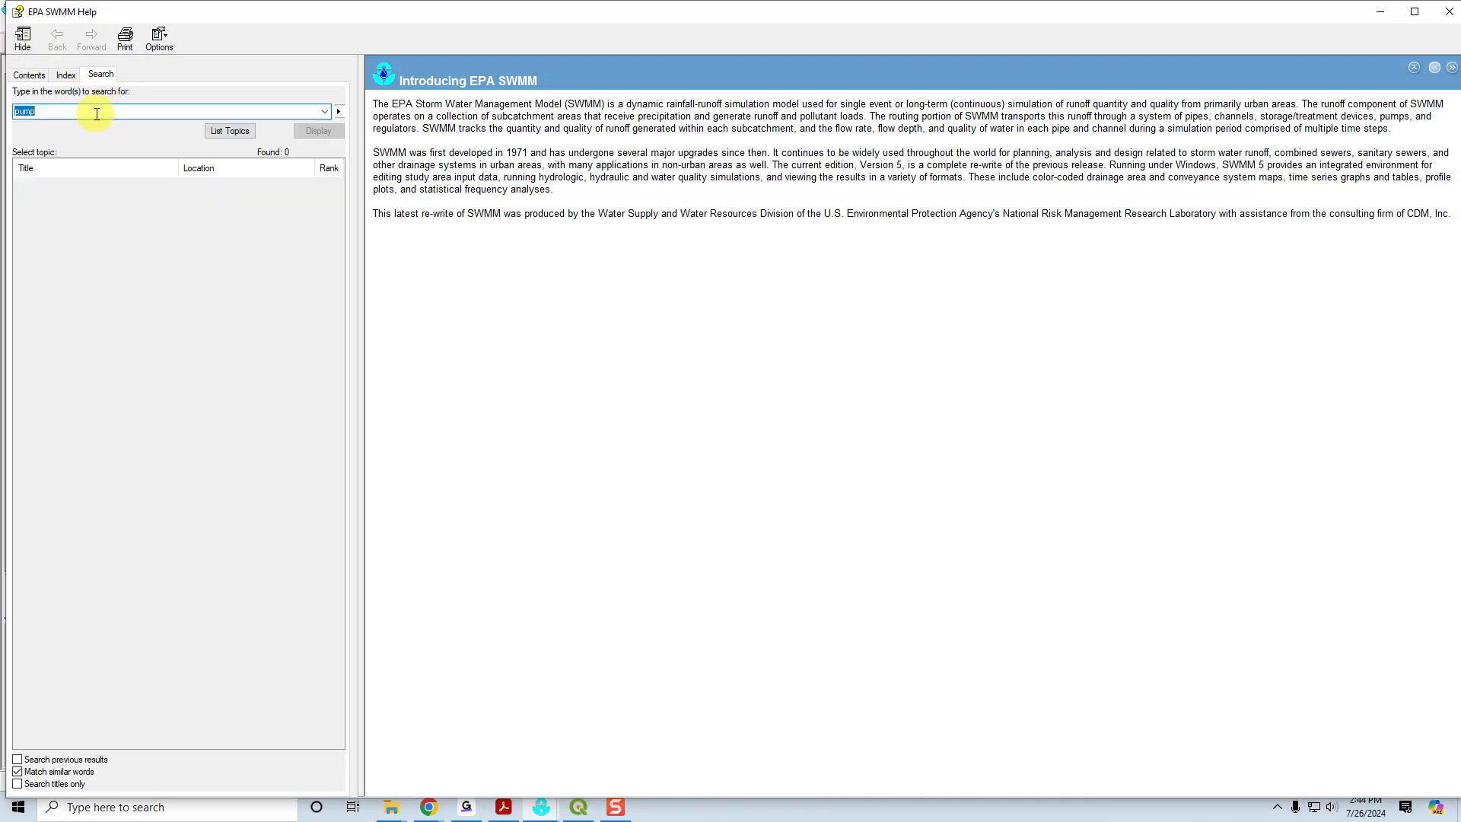
type("losses")
key("Return")
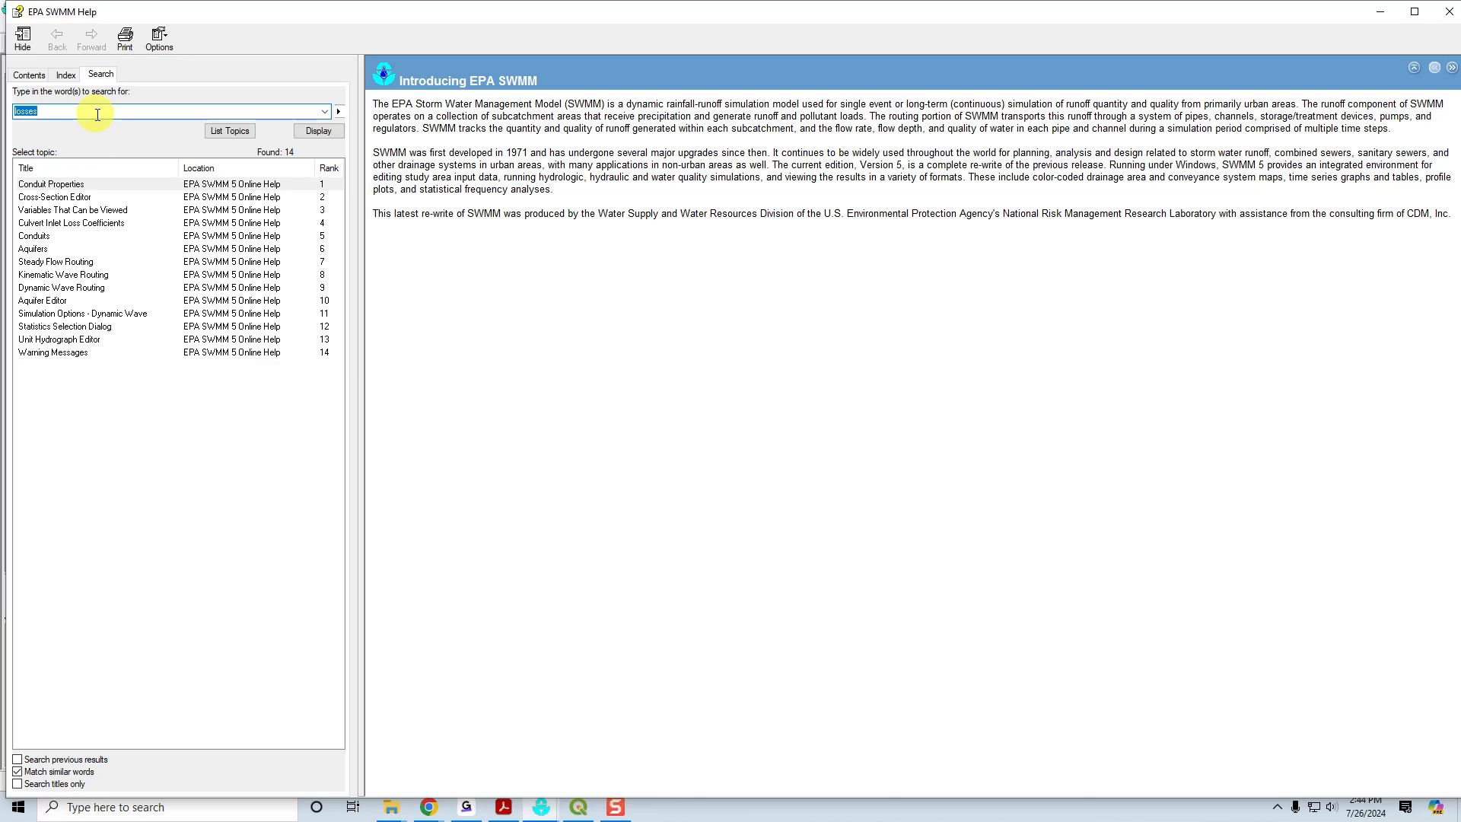
- Read the Conduit Properties topic and its linked Culvert Inlet Loss Coefficients table, and minimize the help window
double_click(68, 185)
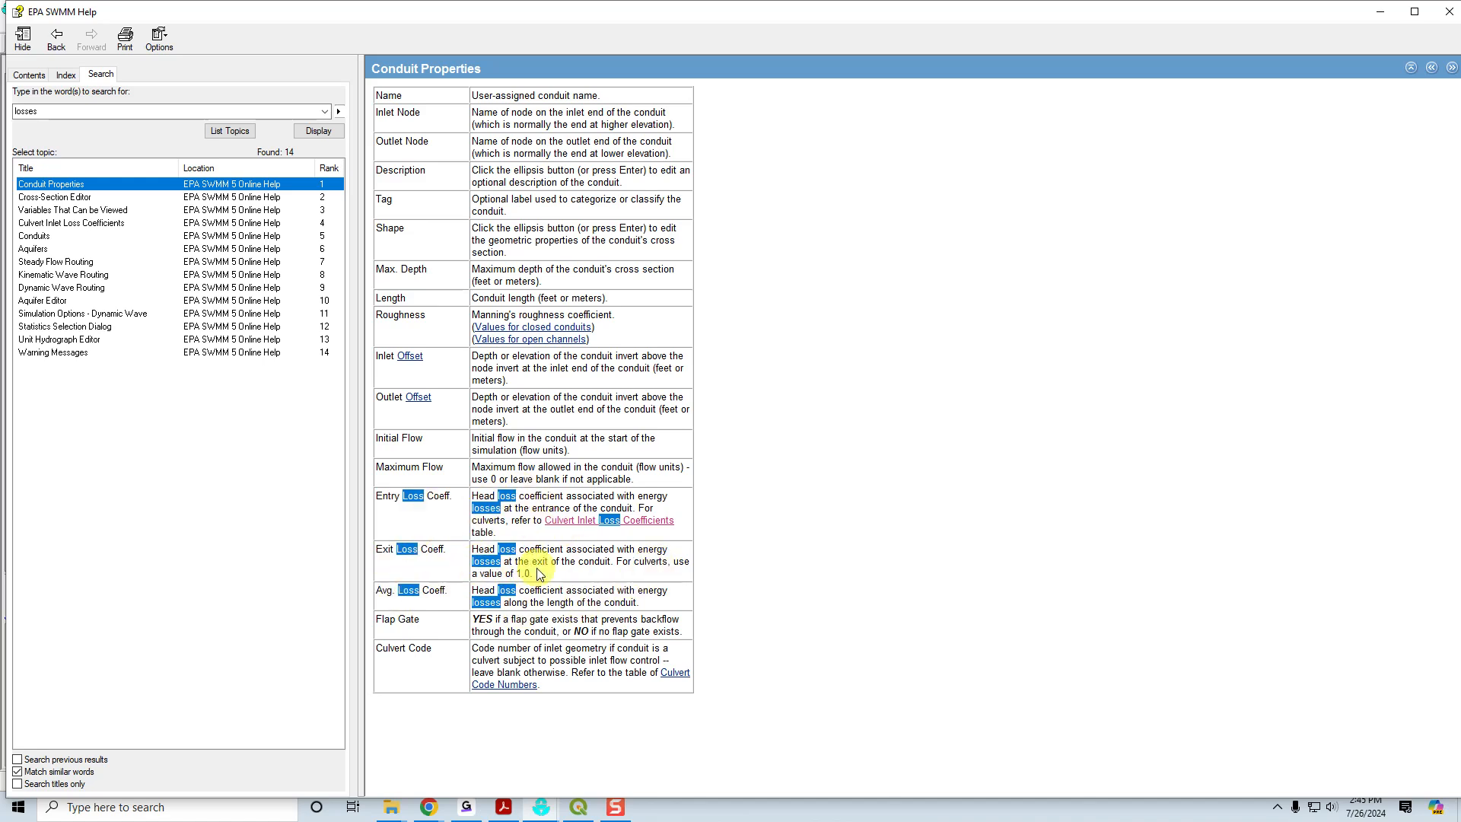
left_click(636, 520)
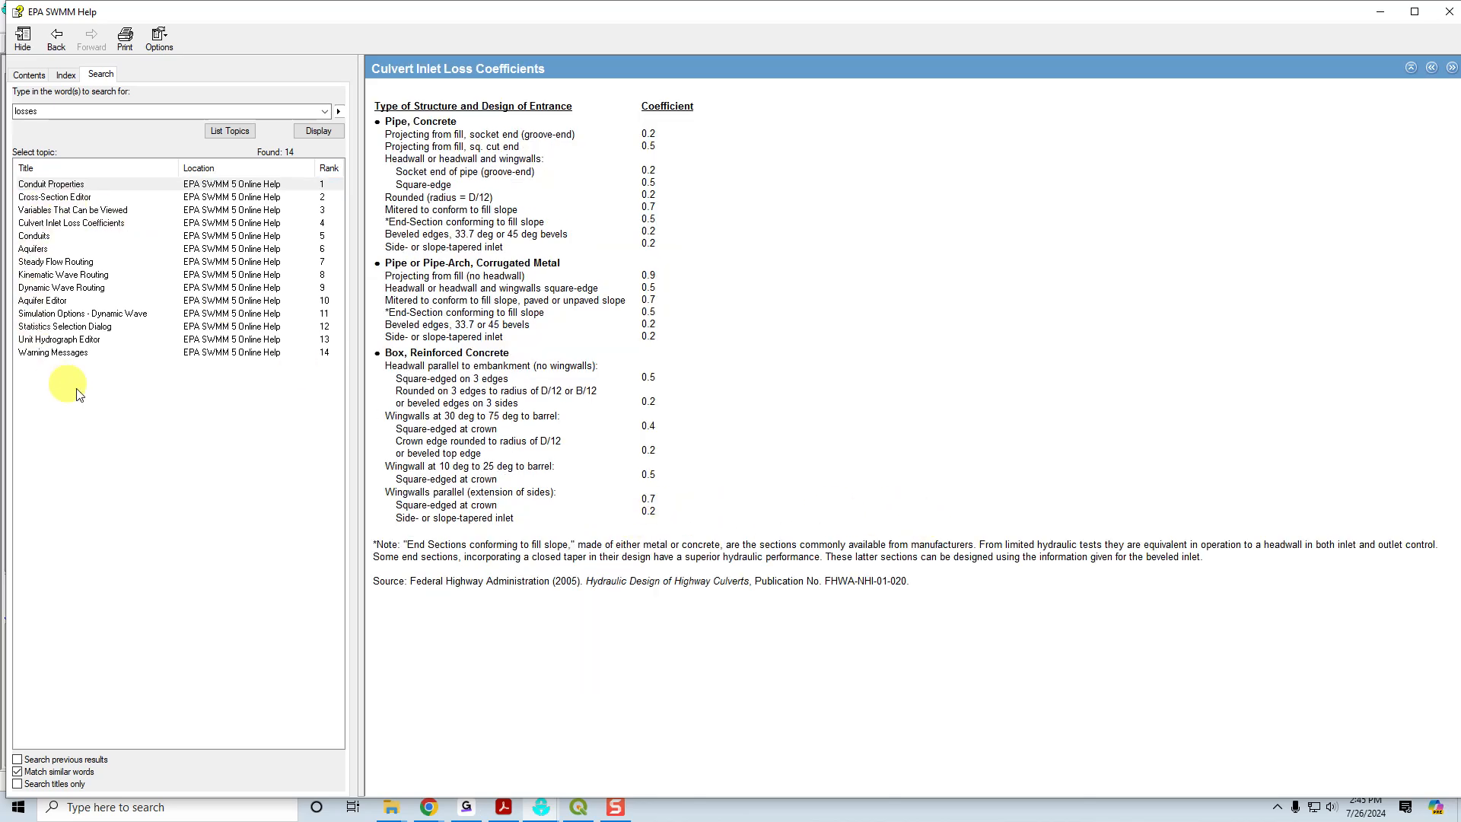
left_click(1380, 11)
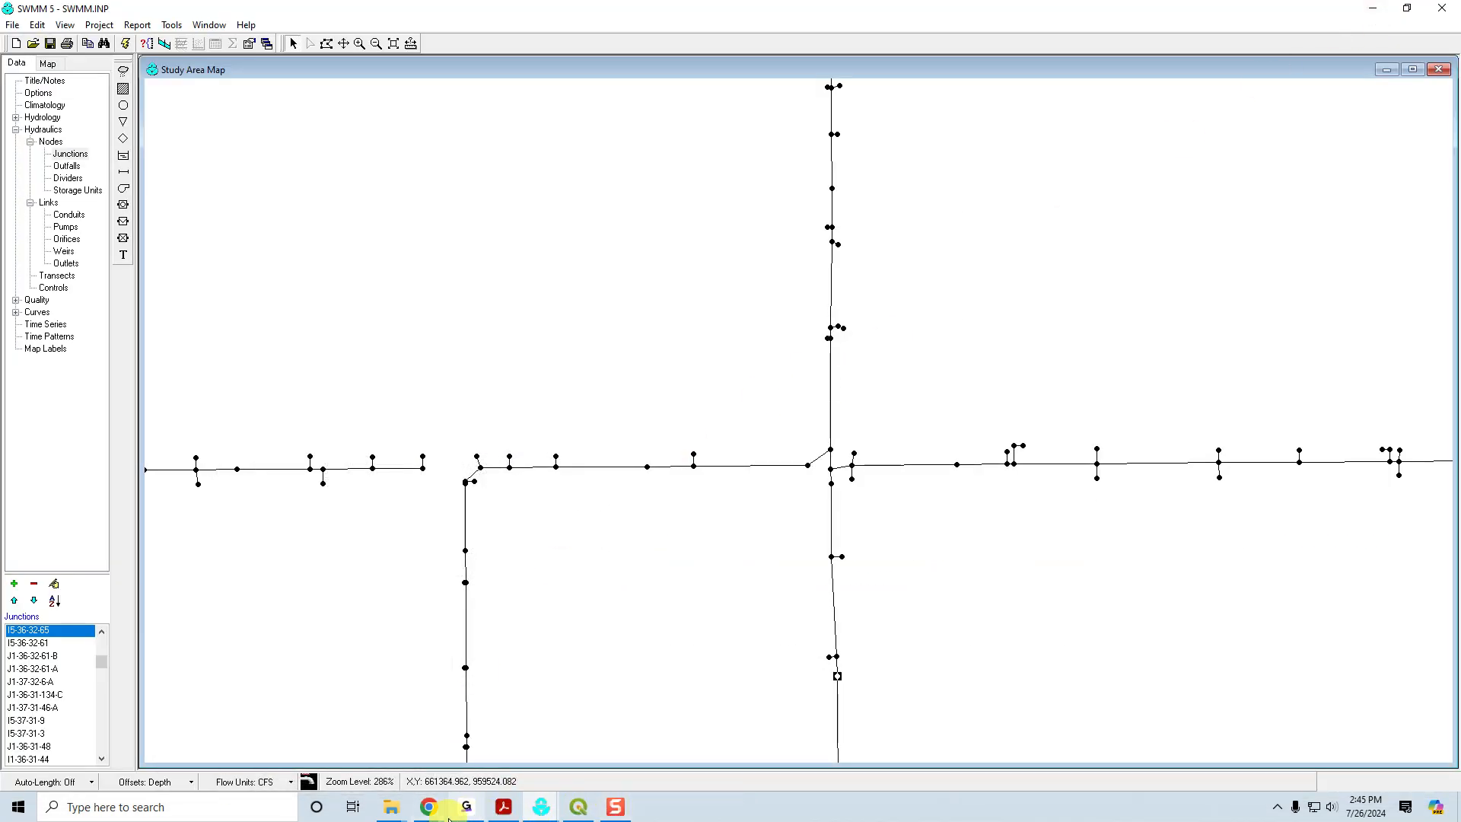
- Switch back to QGIS, stop editing the L3Conduits layer and discard its changes
left_click(577, 808)
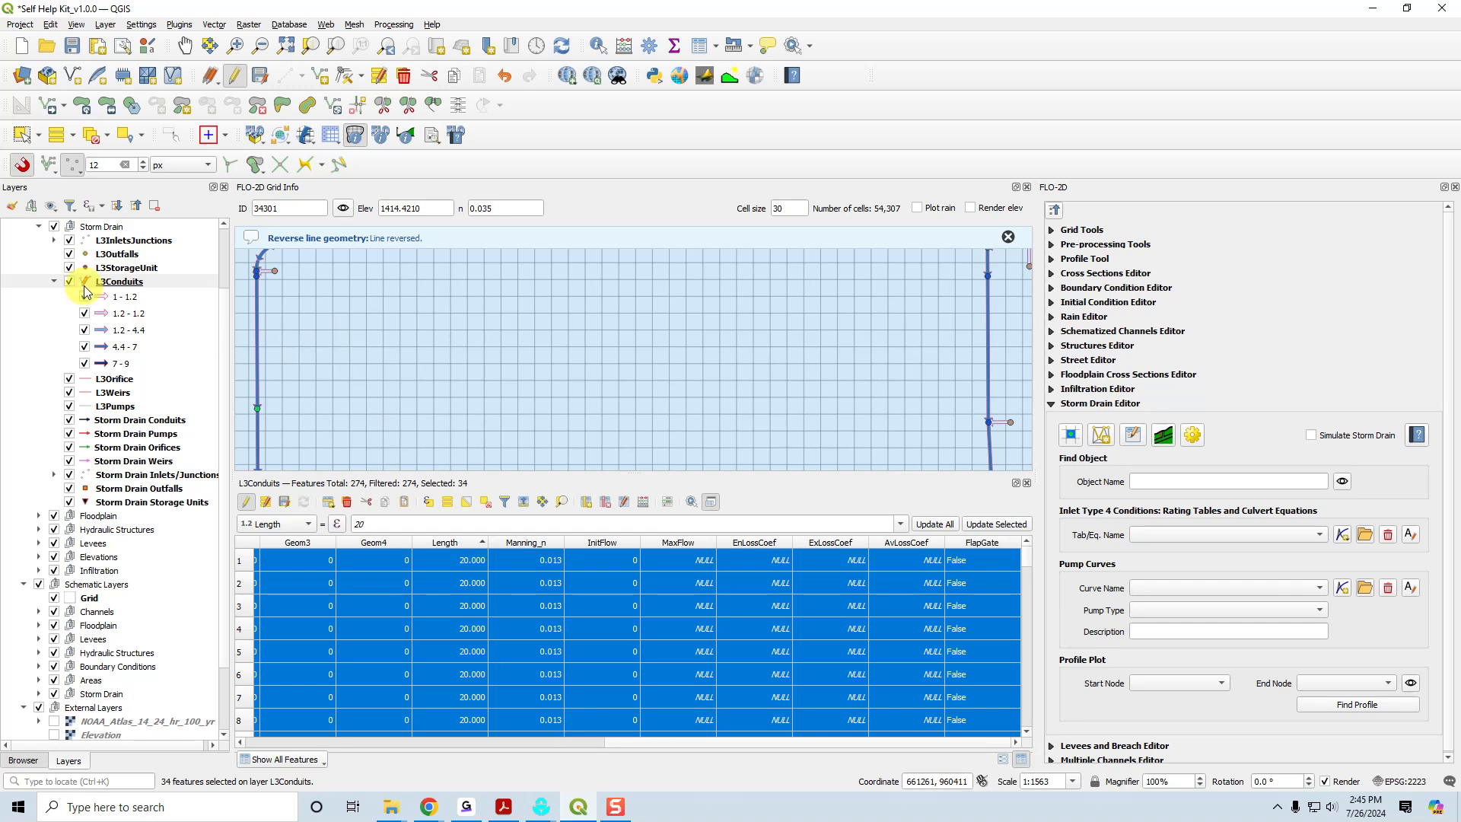
left_click(231, 80)
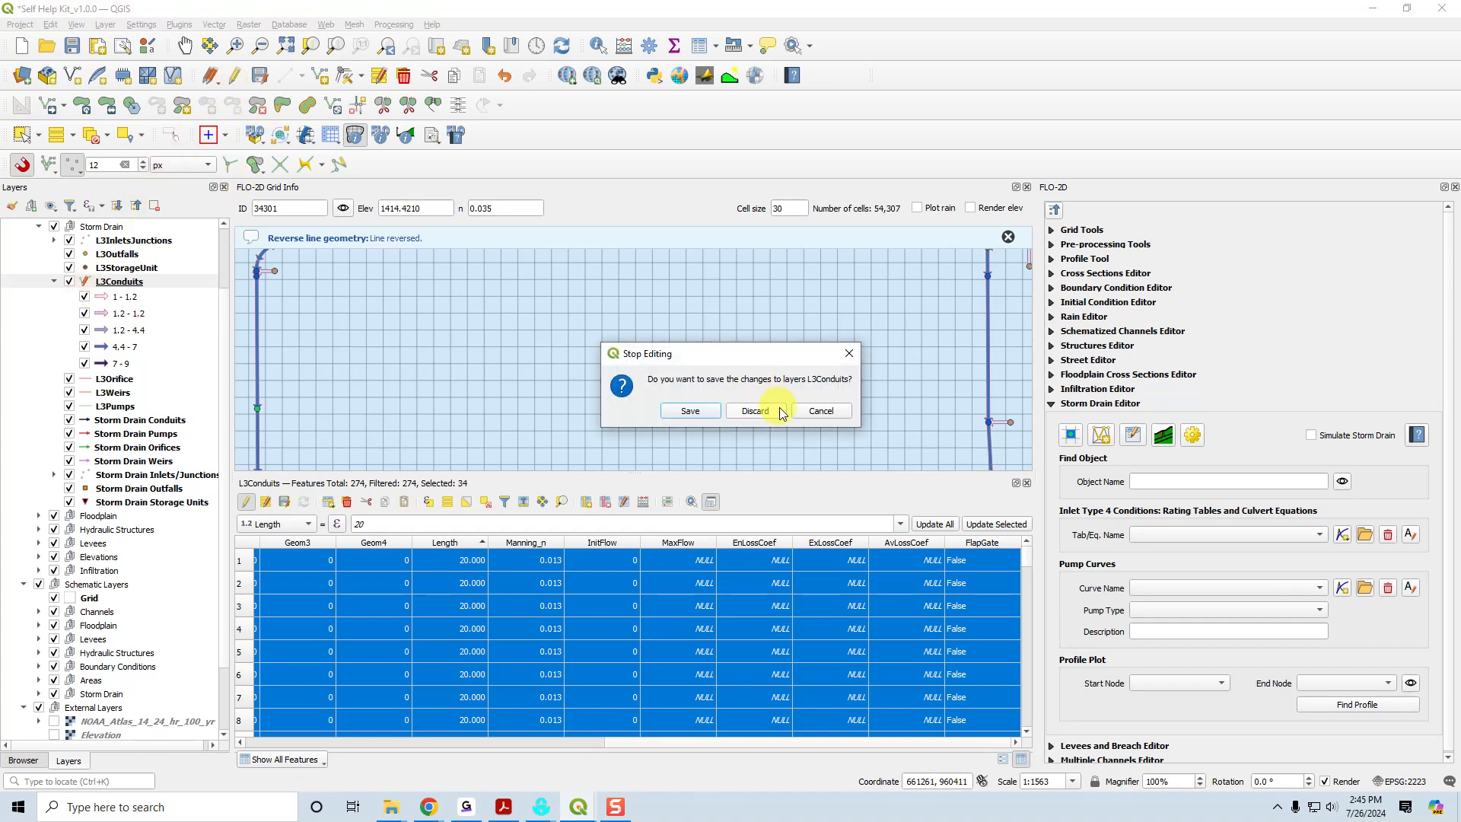
left_click(756, 409)
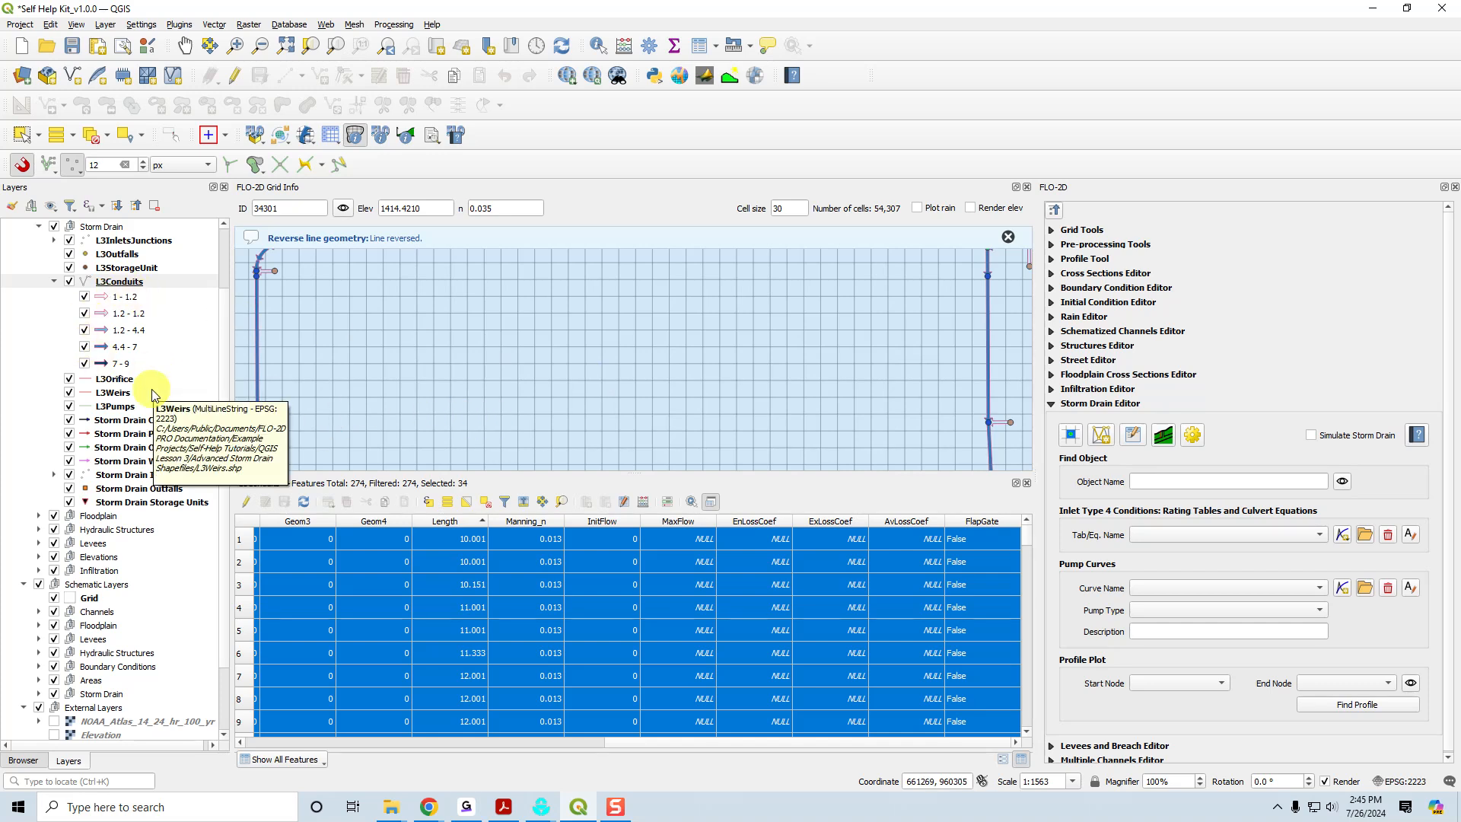
- Select the L3Orifice, L3Weirs and L3Pumps layers together in the Storm Drain group
left_click(133, 379)
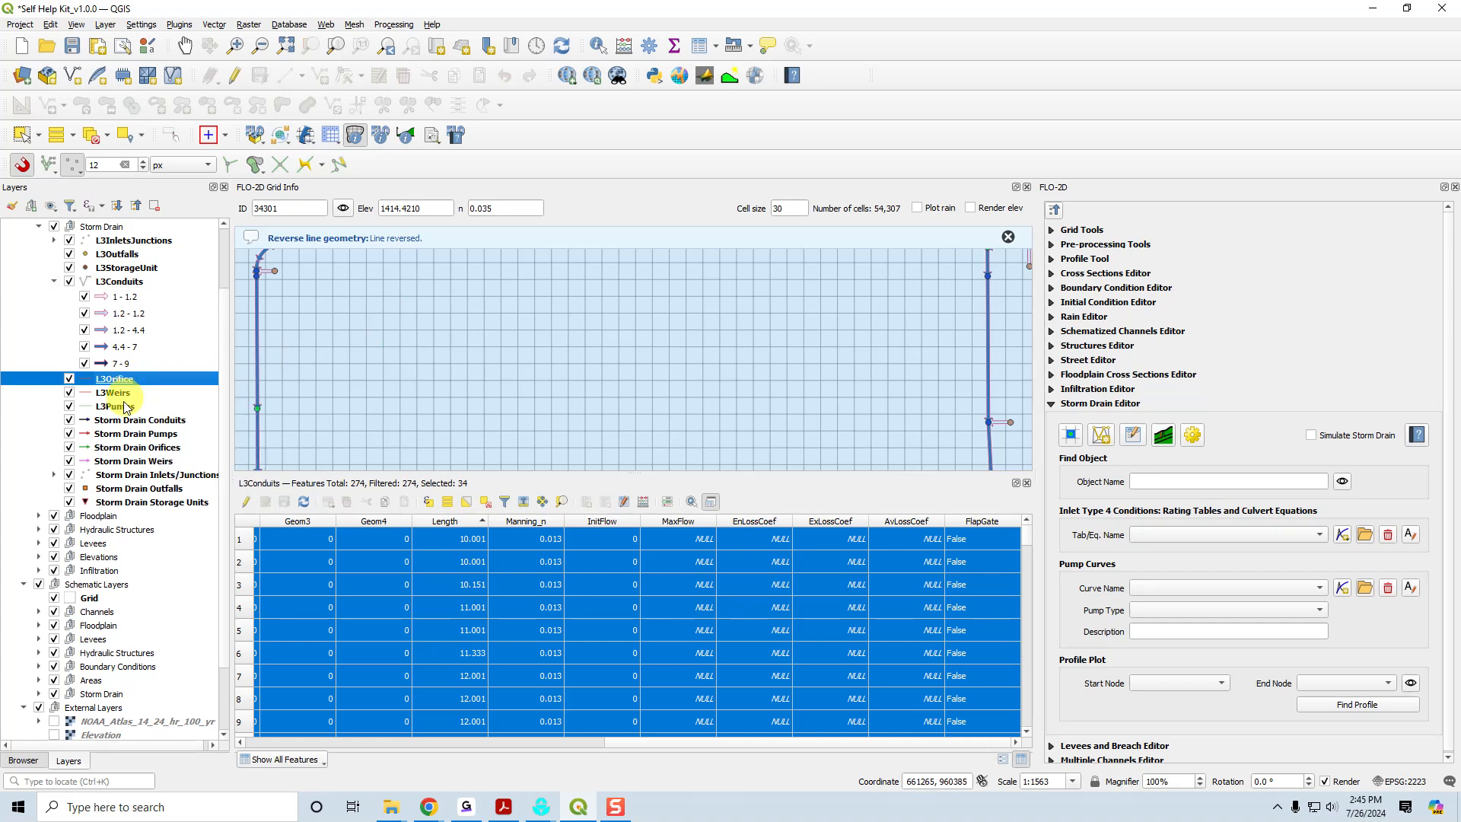
left_click(122, 406, "shift")
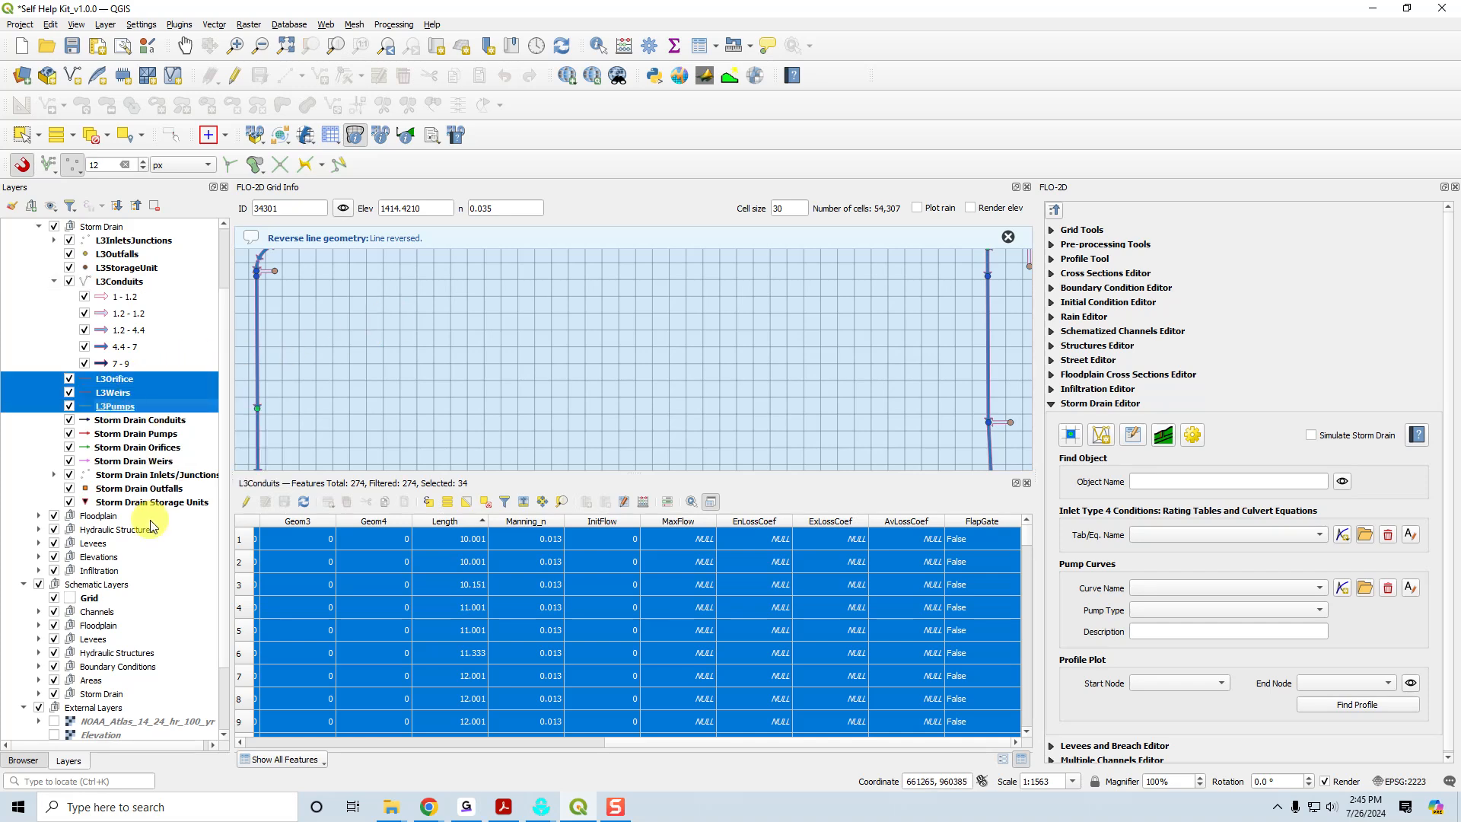